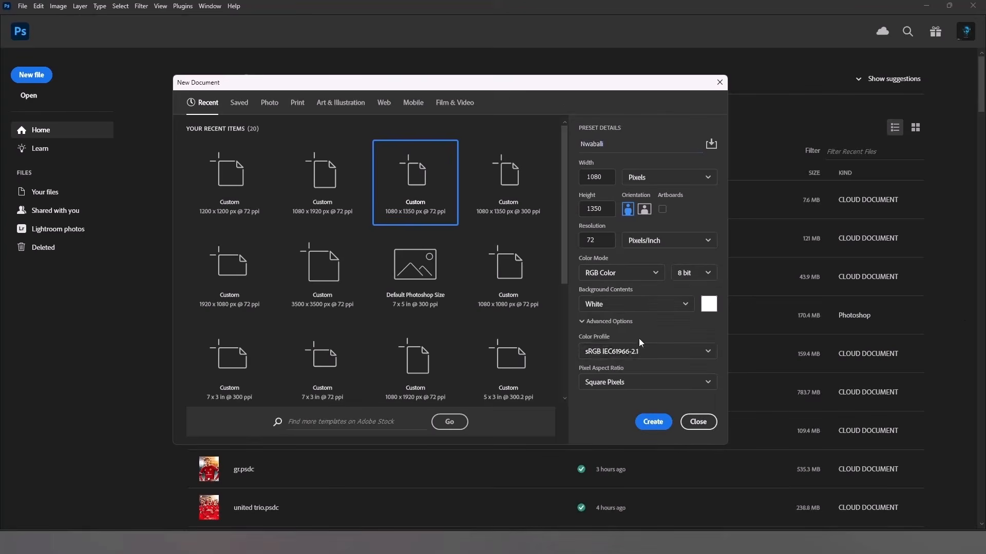
# Create the 1080 x 1350 px document at 72 ppi and place the AFCON identity, confetti, stadium, Nigeria flag, Getty and goalkeeper images as layers
pyautogui.click(651, 425)
pyautogui.hotkey('alt', 'Tab')
pyautogui.moveTo(442, 365); pyautogui.dragTo(304, 306)
pyautogui.press('Return')
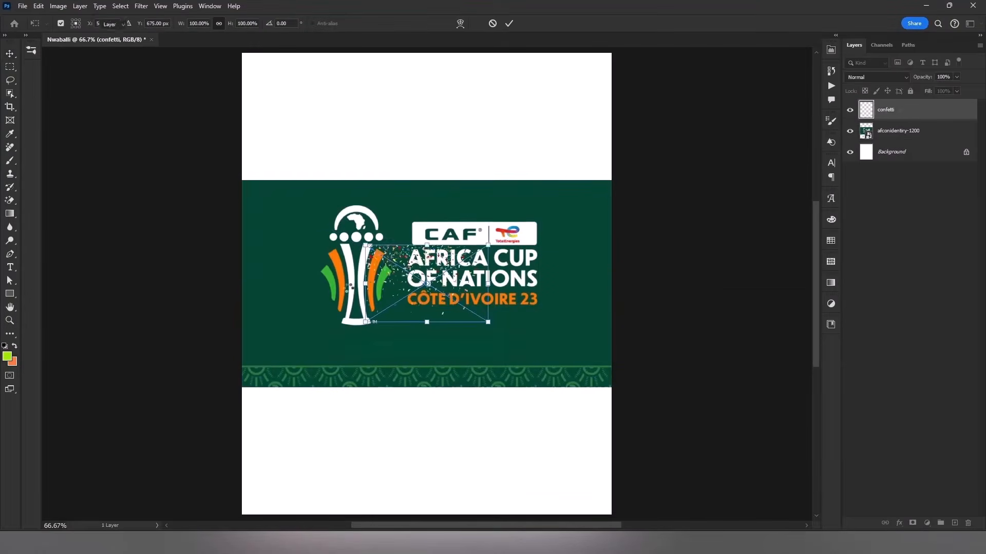
pyautogui.press('Return')
pyautogui.press('Return')
pyautogui.press('Return')
pyautogui.press('Return')
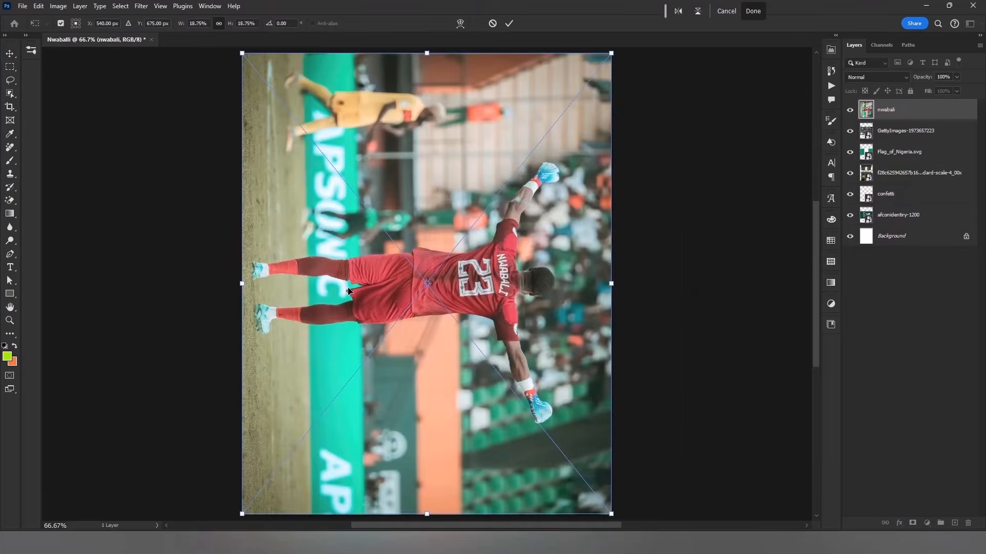
pyautogui.press('Return')
# Hide the other placed images, then rotate the goalkeeper photo -90° upright and scale it to 21.42%
pyautogui.hotkey('ctrl', '-')
pyautogui.click(849, 215)
pyautogui.hotkey('ctrl', 't')
pyautogui.moveTo(631, 319); pyautogui.dragTo(624, 121)
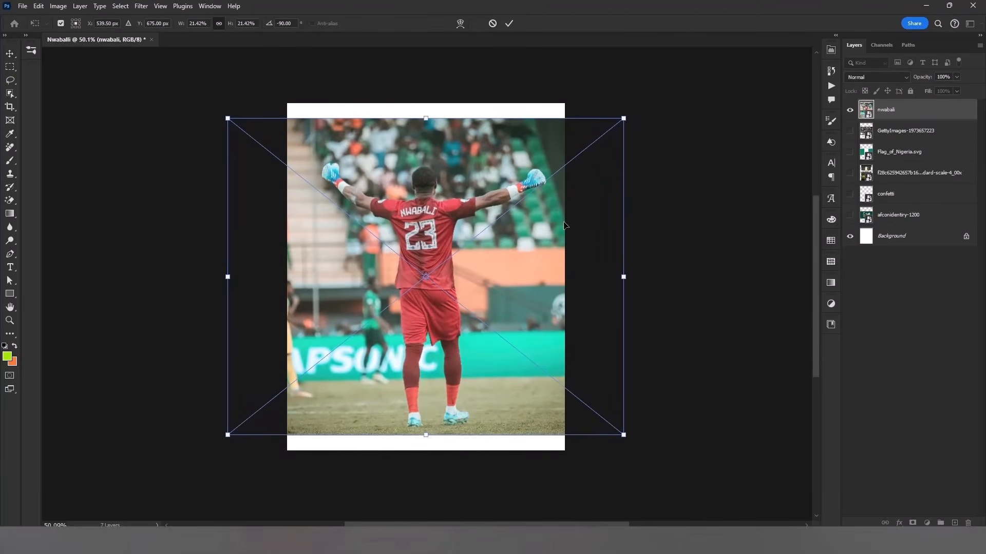
pyautogui.press('Return')
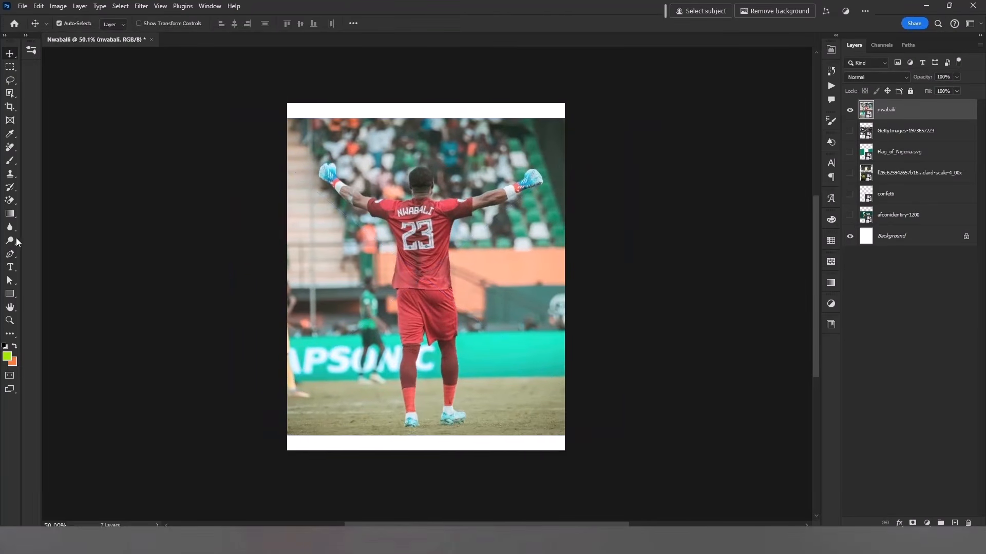
# Select the goalkeeper's whole figure in the photo with the Object Selection tool
pyautogui.doubleClick(9, 307)
pyautogui.click(13, 98)
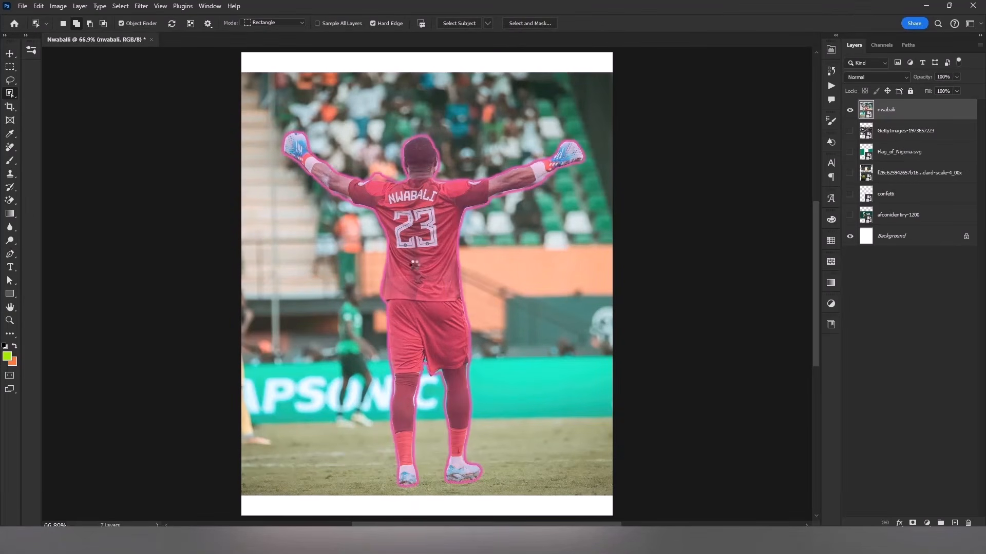
pyautogui.click(410, 266)
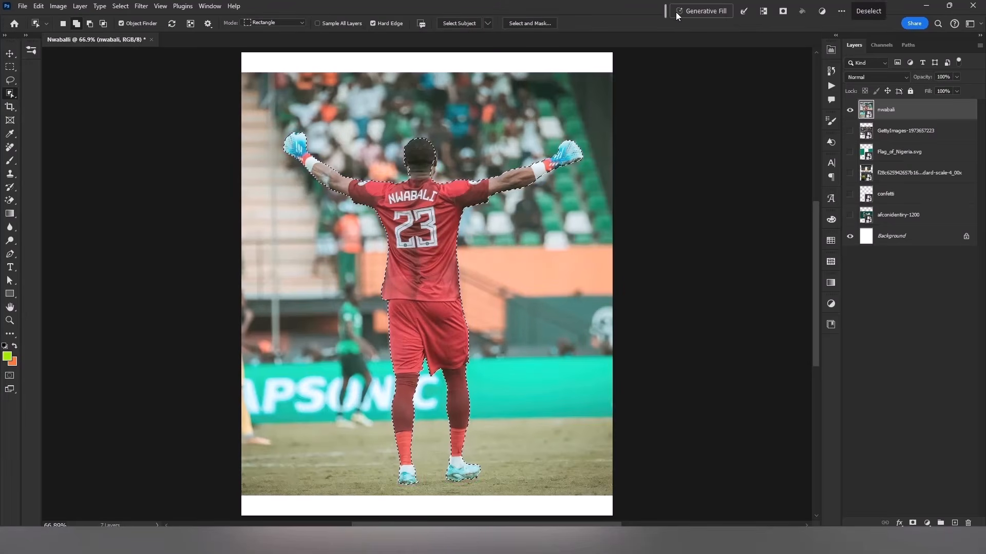
pyautogui.click(458, 25)
pyautogui.click(457, 202)
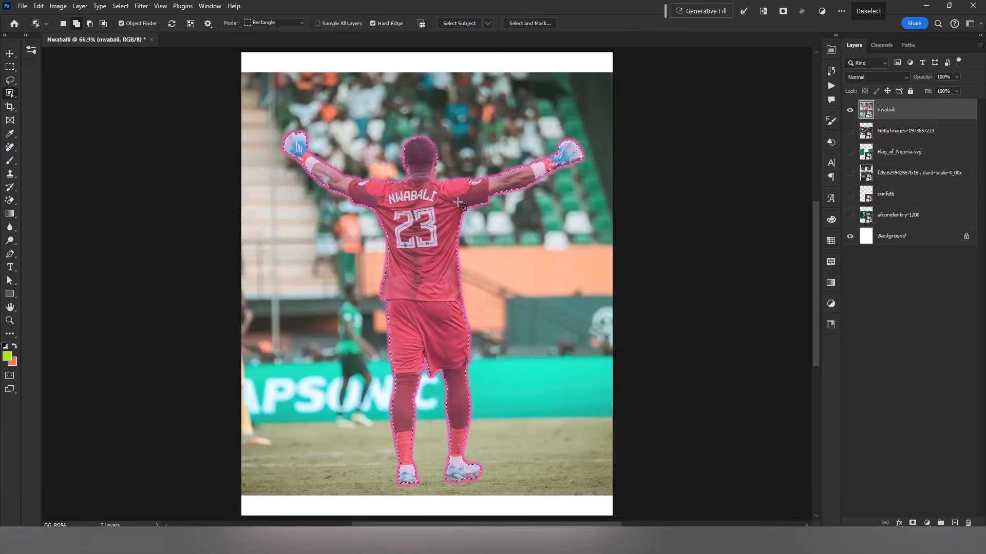
# Check the selection outline around the goalkeeper's body and boots, then smooth it with the Smooth modification
pyautogui.press('p')
pyautogui.scroll(8, 427, 155)
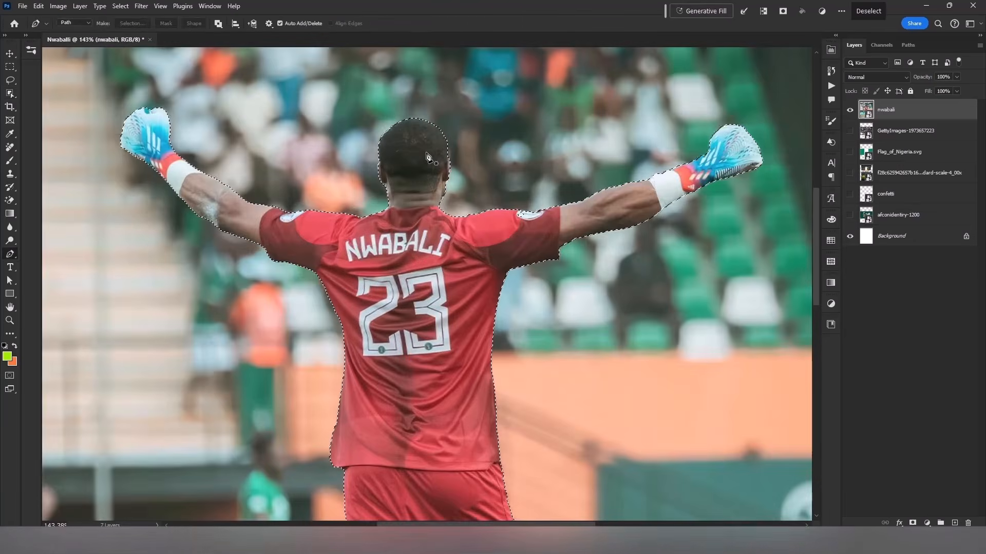
pyautogui.scroll(-5, 428, 155)
pyautogui.scroll(-5, 417, 280)
pyautogui.scroll(8, 329, 422)
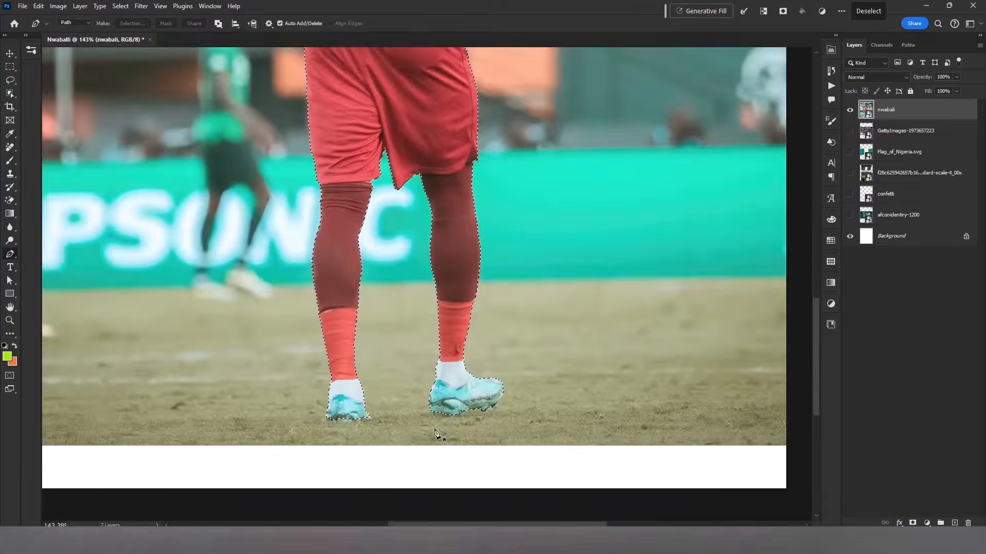
pyautogui.press('l')
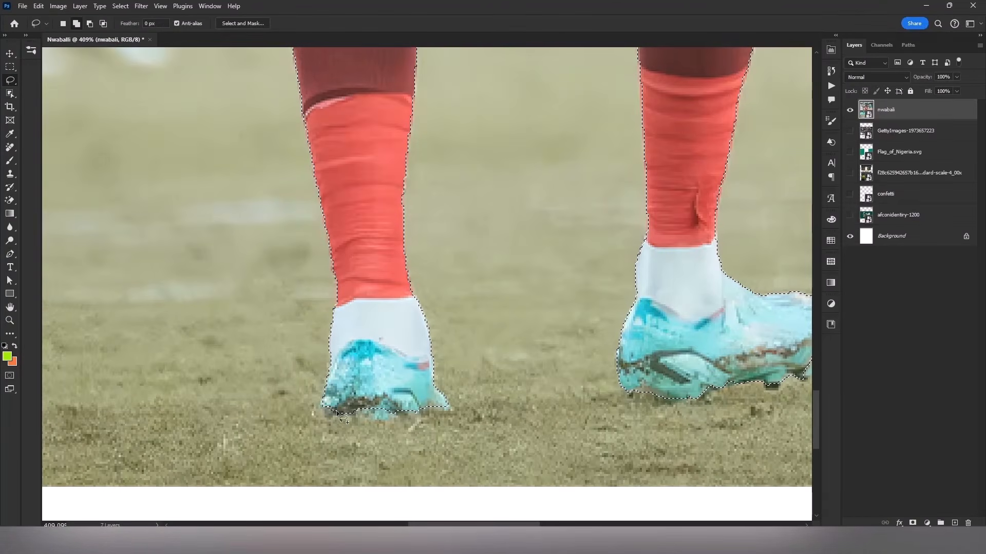
pyautogui.scroll(-6, 417, 417)
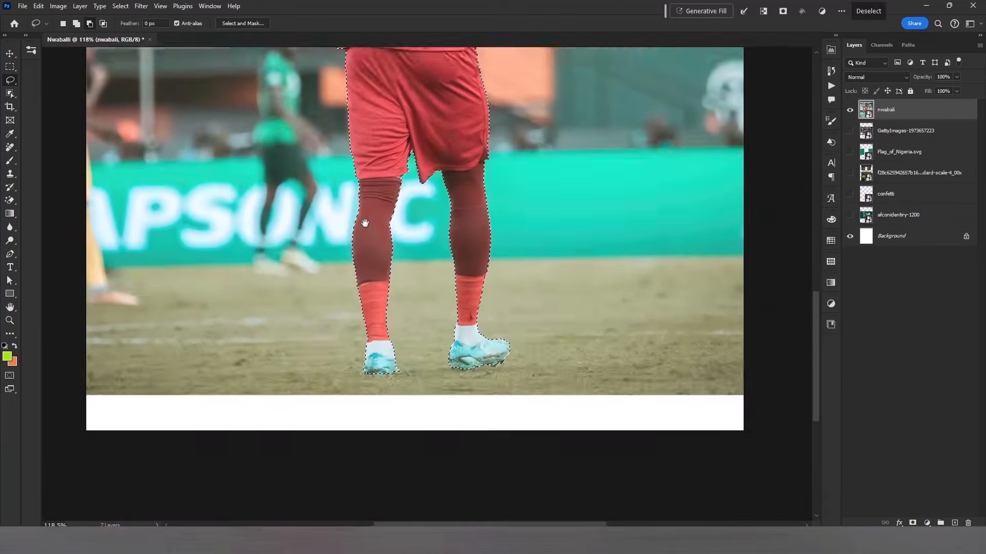
pyautogui.scroll(3, 363, 220)
pyautogui.click(120, 5)
pyautogui.moveTo(169, 162)
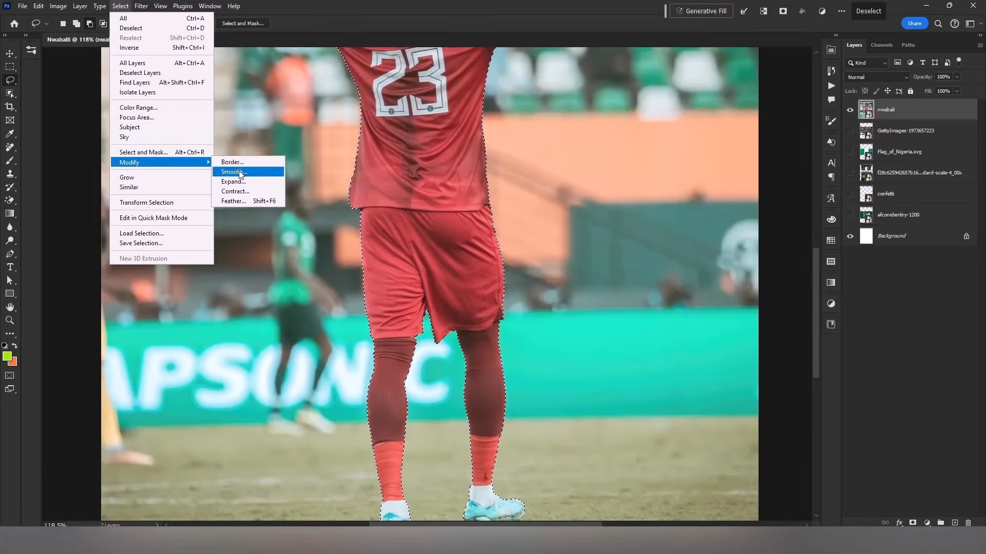
pyautogui.click(247, 173)
pyautogui.click(330, 169)
# Refine the selection outline around the goalkeeper's ears and neck by subtracting stray background with the Lasso tool
pyautogui.scroll(5, 396, 187)
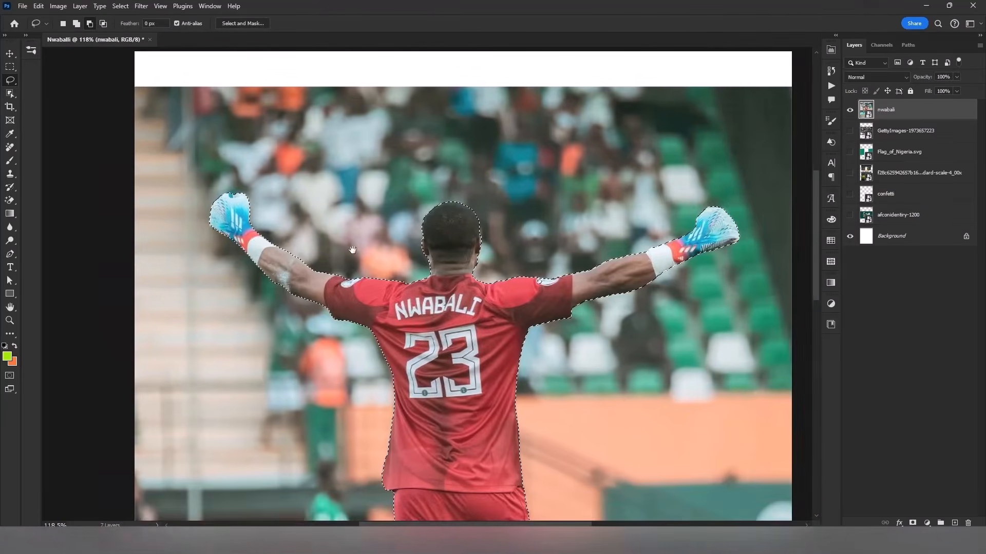
pyautogui.scroll(3, 470, 290)
pyautogui.scroll(4, 370, 207)
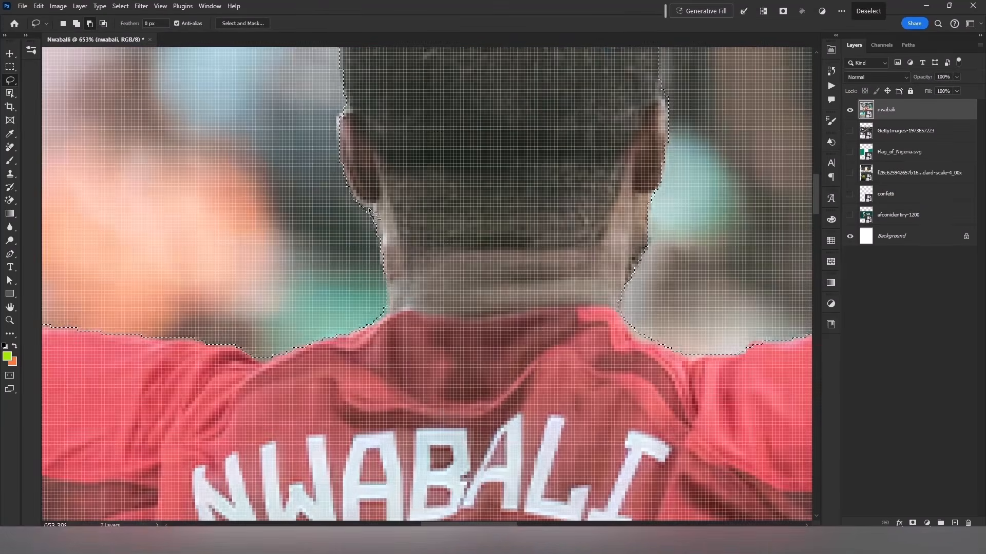
pyautogui.scroll(-6, 382, 231)
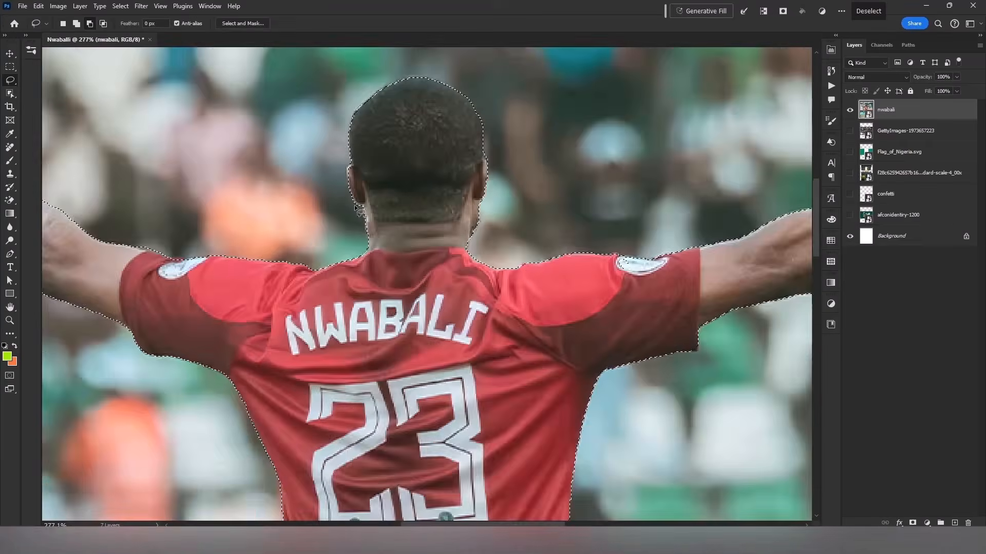
pyautogui.scroll(6, 494, 152)
pyautogui.moveTo(488, 147)
pyautogui.mouseDown()
pyautogui.moveTo(487, 168)
pyautogui.moveTo(497, 171)
pyautogui.mouseUp()
pyautogui.scroll(-5, 495, 195)
pyautogui.scroll(5, 483, 236)
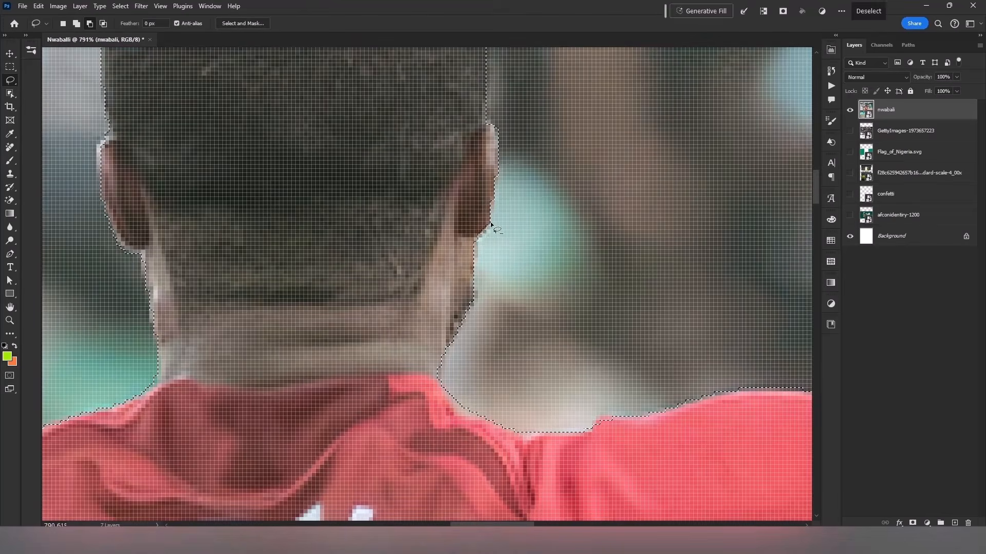
# Add a layer mask from the selection to cut the goalkeeper out of the photo's background
pyautogui.scroll(-6, 494, 224)
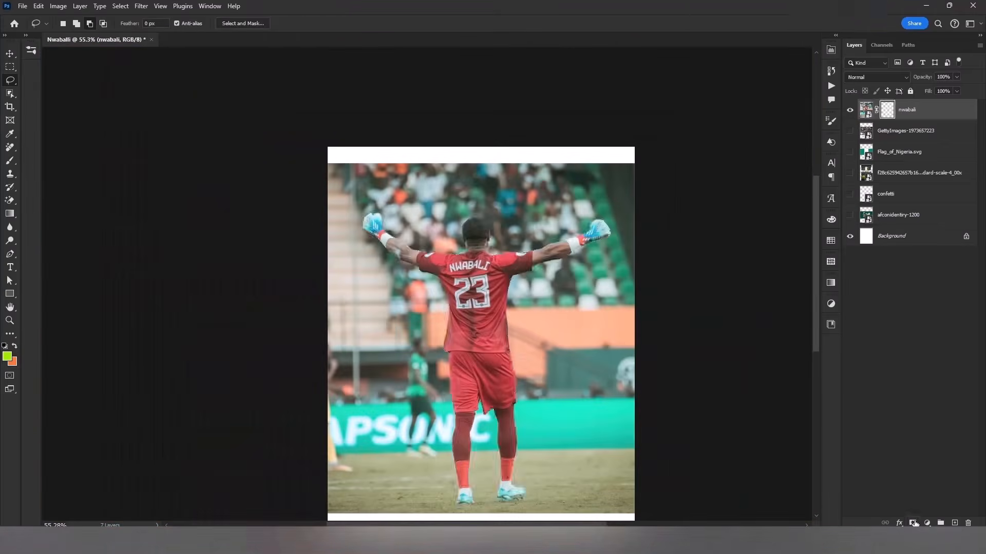
pyautogui.click(912, 523)
pyautogui.scroll(-3, 469, 328)
pyautogui.press('v')
pyautogui.moveTo(470, 328); pyautogui.dragTo(485, 322)
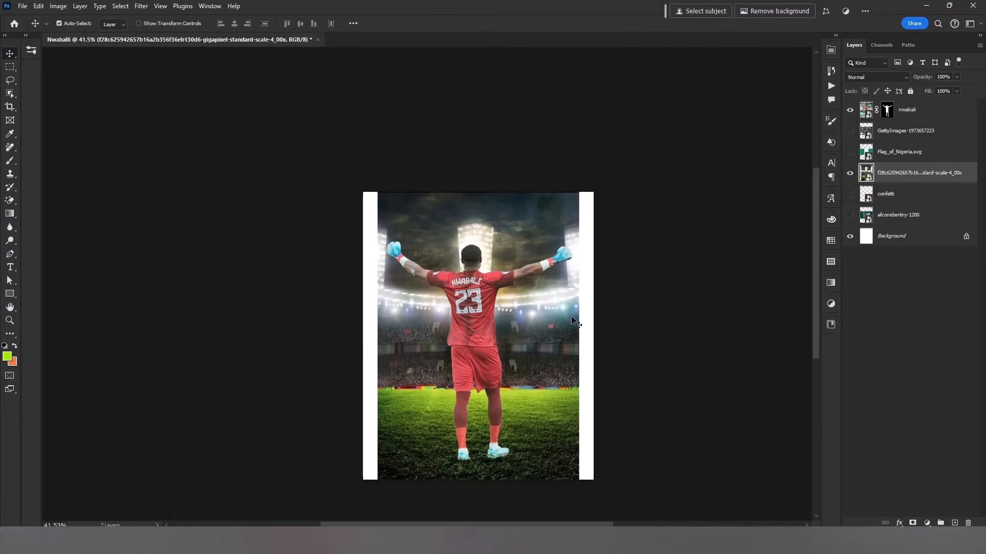
# Enlarge the stadium image to cover the whole canvas and reposition it so the pitch lies beneath the goalkeeper's feet
pyautogui.scroll(-1, 591, 300)
pyautogui.hotkey('ctrl', 't')
pyautogui.moveTo(576, 222); pyautogui.dragTo(623, 150)
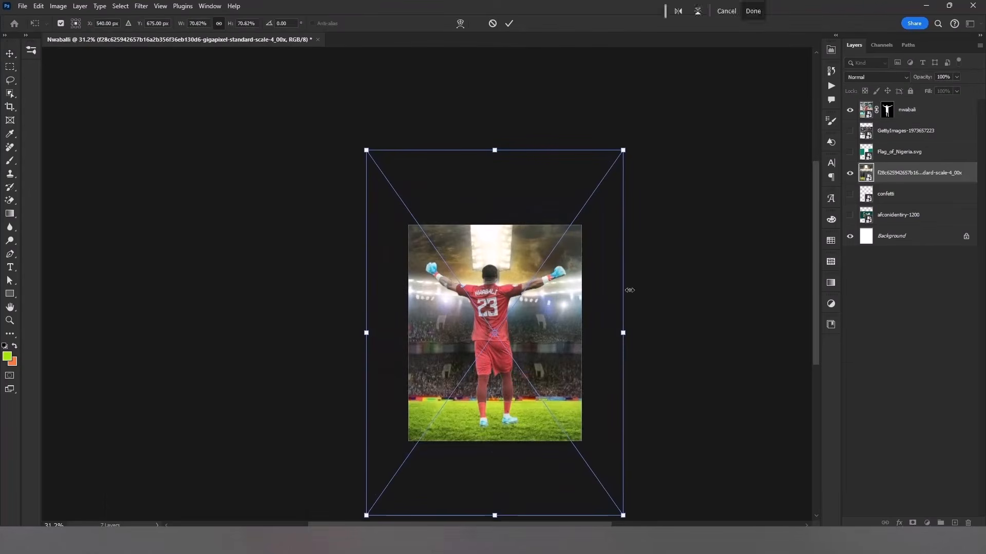
pyautogui.scroll(3, 591, 292)
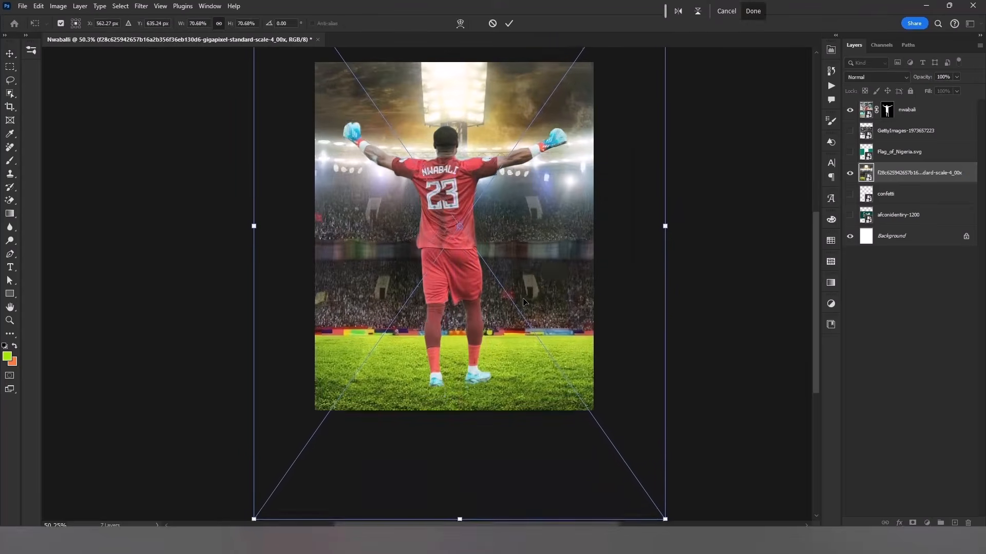
pyautogui.scroll(-1, 565, 246)
pyautogui.moveTo(652, 233); pyautogui.dragTo(629, 235)
pyautogui.moveTo(565, 232); pyautogui.dragTo(564, 254)
pyautogui.press('Return')
# Move the goalkeeper slightly upward and enlarge the cutout a little
pyautogui.scroll(-3, 503, 253)
pyautogui.moveTo(476, 260); pyautogui.dragTo(476, 249)
pyautogui.hotkey('ctrl', 't')
pyautogui.moveTo(601, 126); pyautogui.dragTo(610, 120)
pyautogui.press('Return')
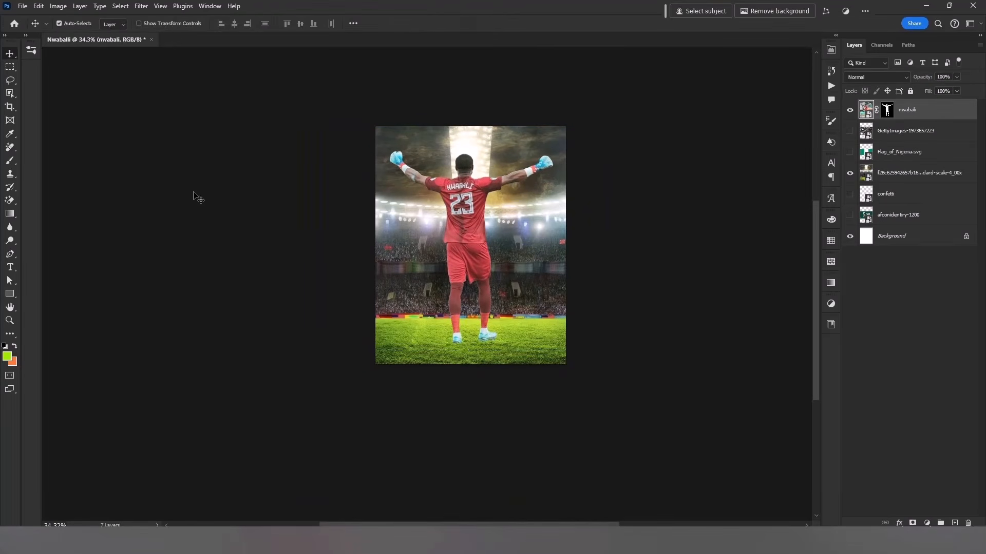
# Mask out the stadium image's upper part with a rectangular selection, leaving only the grass strip below the stands
pyautogui.click(394, 267)
pyautogui.click(9, 68)
pyautogui.moveTo(355, 109); pyautogui.dragTo(600, 327)
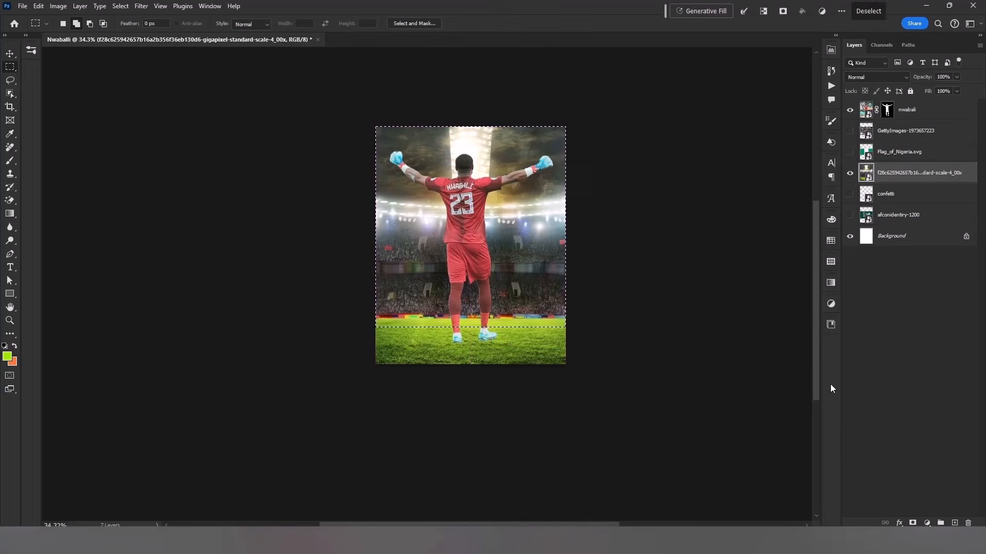
pyautogui.keyDown('alt'); pyautogui.click(912, 523); pyautogui.keyUp('alt')
pyautogui.press('v')
# Apply a filter to the goalkeeper's layer mask to contract the cutout edge slightly and remove the dark fringe
pyautogui.click(919, 109)
pyautogui.scroll(10, 402, 172)
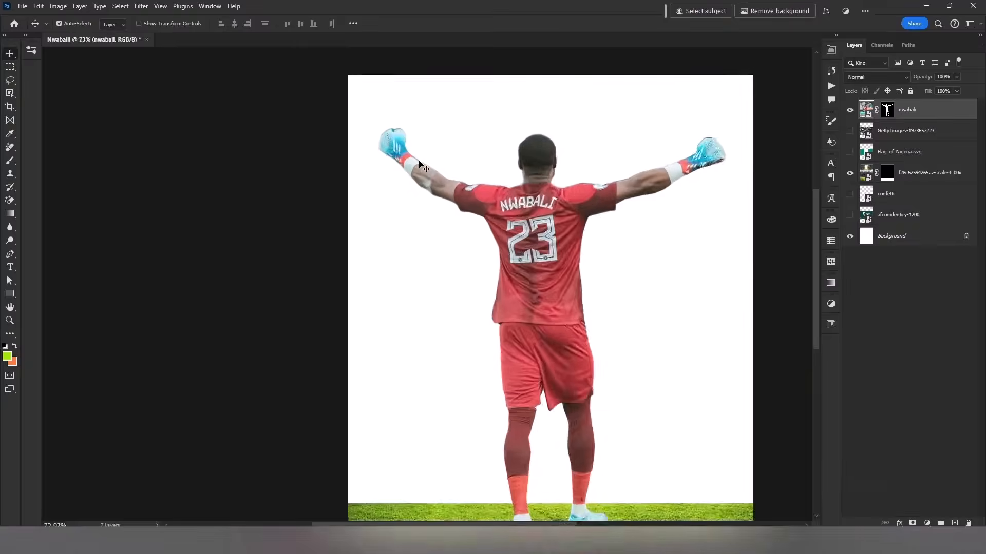
pyautogui.moveTo(585, 240); pyautogui.dragTo(561, 284)
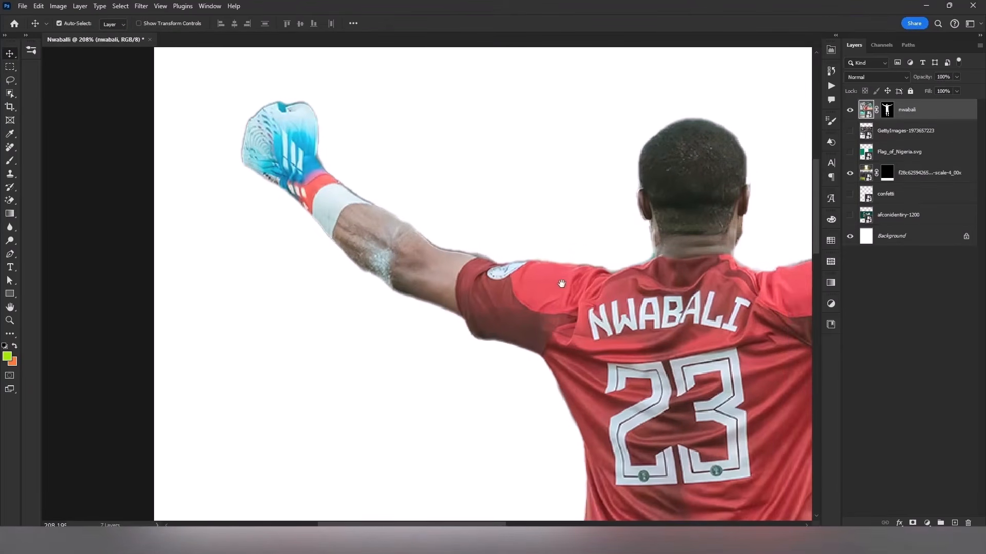
pyautogui.click(880, 112)
pyautogui.click(143, 6)
pyautogui.moveTo(241, 255)
pyautogui.click(285, 304)
pyautogui.moveTo(446, 112); pyautogui.dragTo(342, 214)
pyautogui.click(422, 234)
pyautogui.press('v')
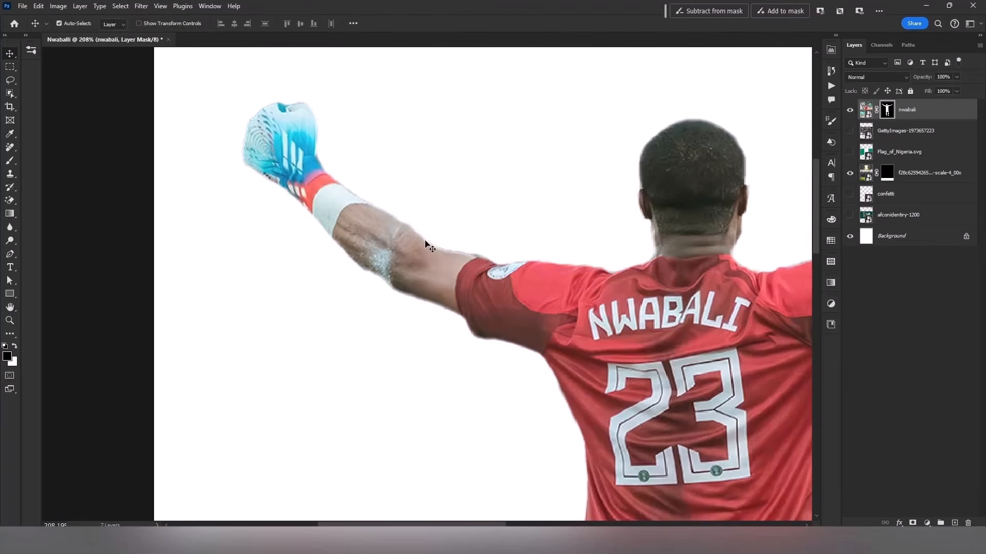
# Lasso the fringed upper edges of the shoulders and arms on the goalkeeper's mask, reapply the last filter there, and deselect
pyautogui.press('l')
pyautogui.moveTo(457, 261); pyautogui.dragTo(436, 243)
pyautogui.scroll(-4, 429, 238)
pyautogui.moveTo(552, 247)
pyautogui.mouseDown()
pyautogui.moveTo(320, 220)
pyautogui.moveTo(464, 221)
pyautogui.mouseUp()
pyautogui.scroll(6, 531, 217)
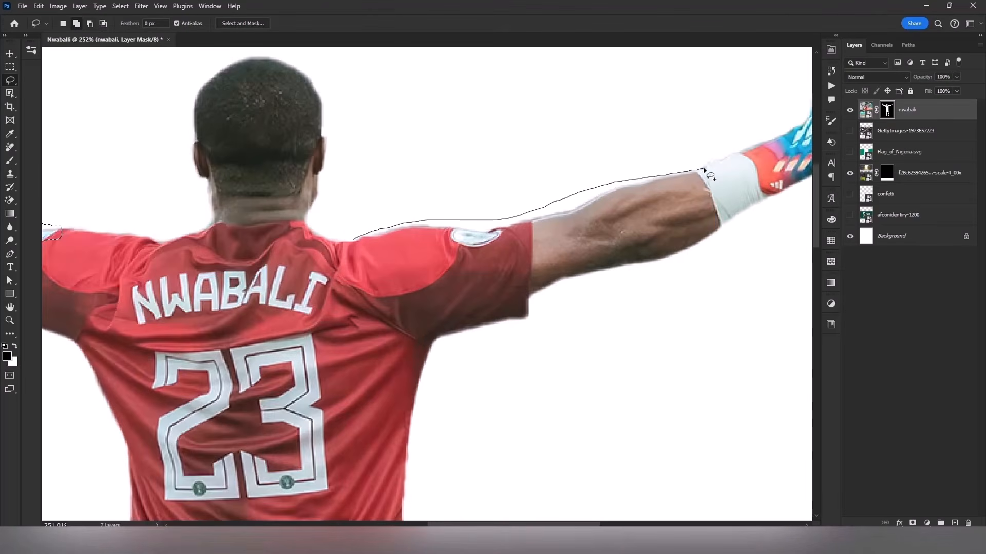
pyautogui.moveTo(382, 249); pyautogui.dragTo(353, 245)
pyautogui.click(141, 6)
pyautogui.click(156, 19)
pyautogui.scroll(-5, 388, 207)
pyautogui.hotkey('ctrl', 'd')
pyautogui.scroll(-5, 389, 208)
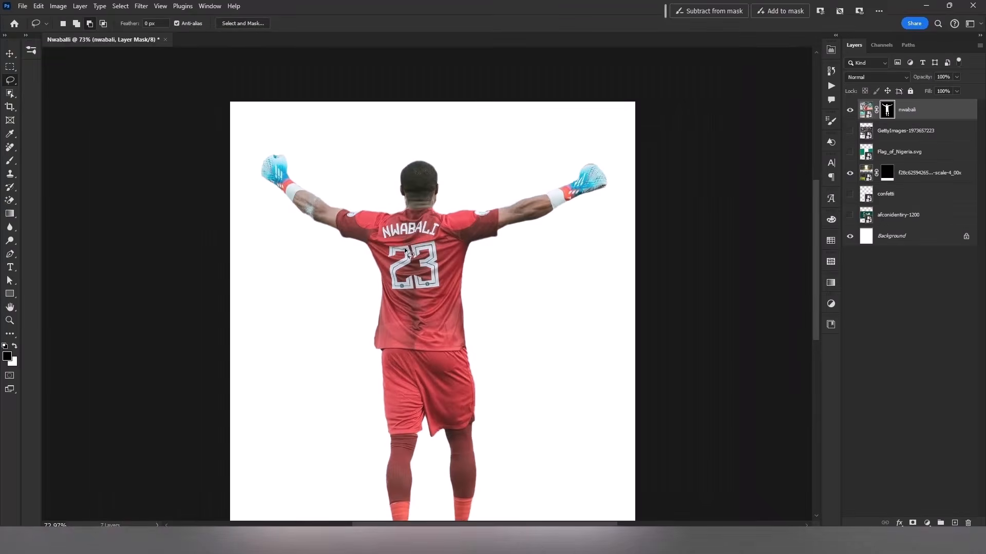
pyautogui.press('v')
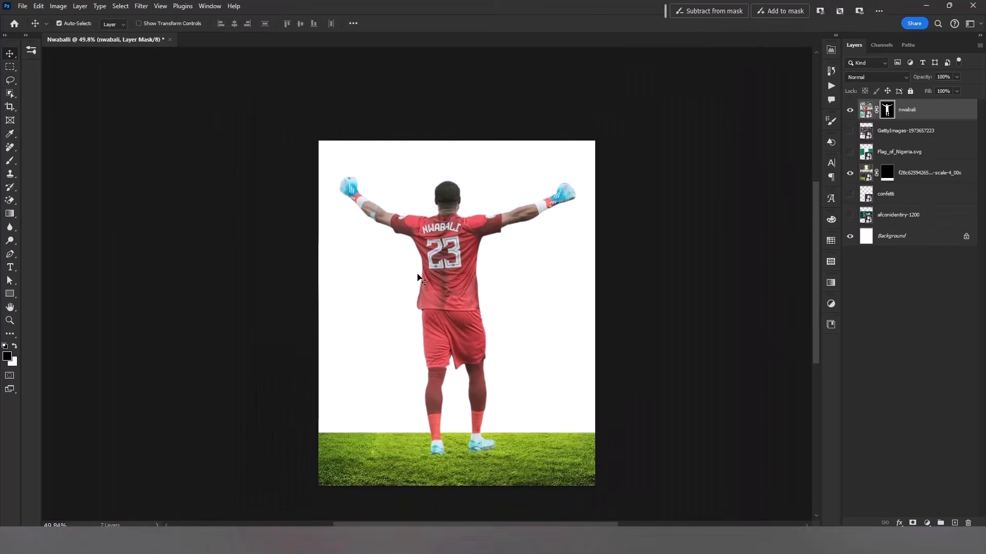
# Draw a full-width rectangle of about 1083 x 279 px across the middle of the canvas
pyautogui.click(9, 295)
pyautogui.moveTo(318, 289); pyautogui.dragTo(595, 360)
pyautogui.press('v')
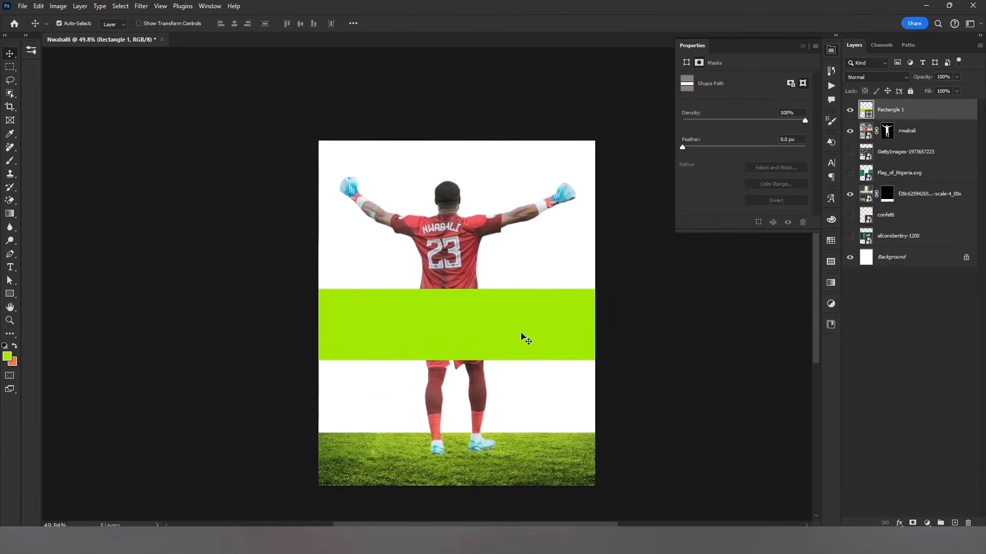
# Bring the AFCON identity image to the top of the layer stack, show it, and move it toward the canvas's upper left
pyautogui.moveTo(874, 152); pyautogui.dragTo(870, 104)
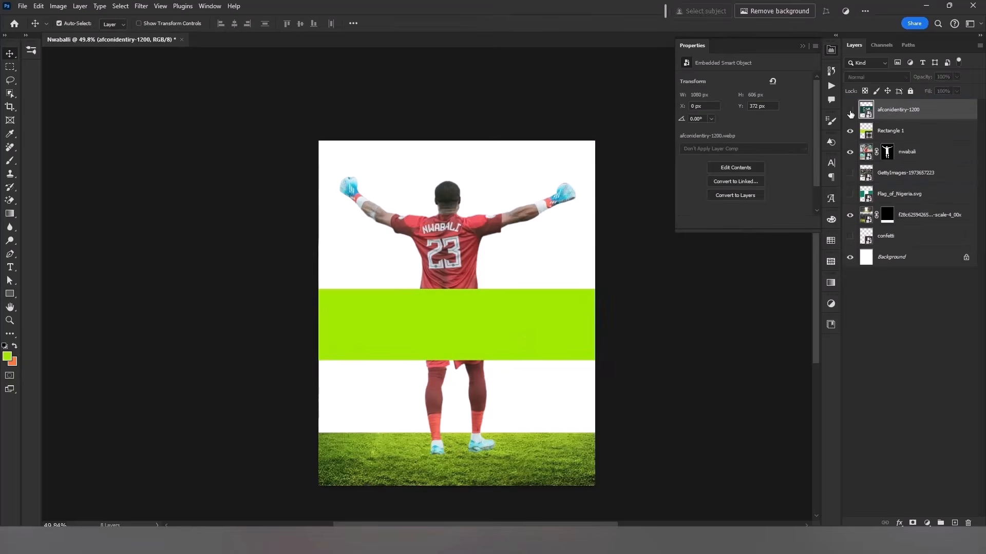
pyautogui.click(849, 109)
pyautogui.moveTo(557, 289); pyautogui.dragTo(498, 195)
# Fill the rectangle with dark green #054534 sampled from the AFCON identity image, then hide that image
pyautogui.doubleClick(866, 133)
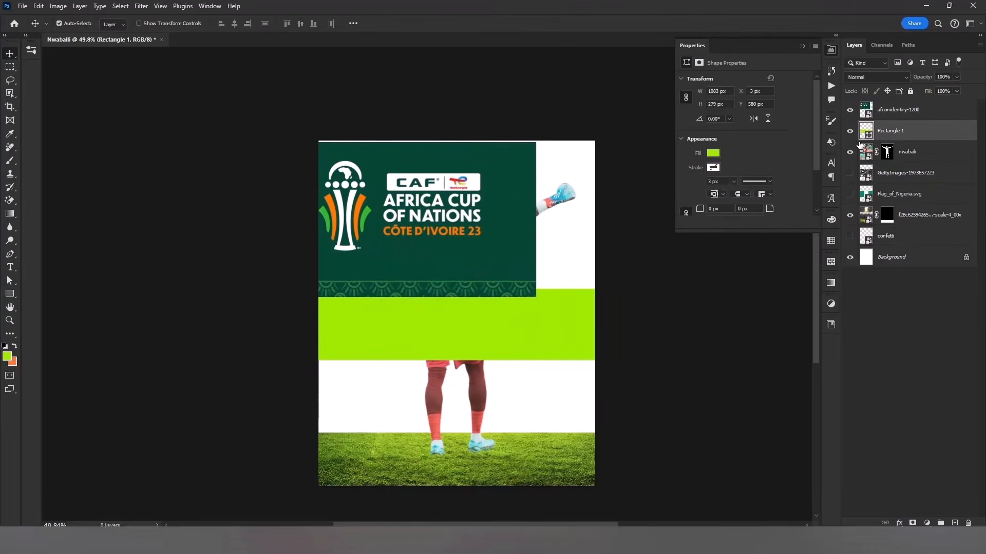
pyautogui.click(520, 249)
pyautogui.press('Return')
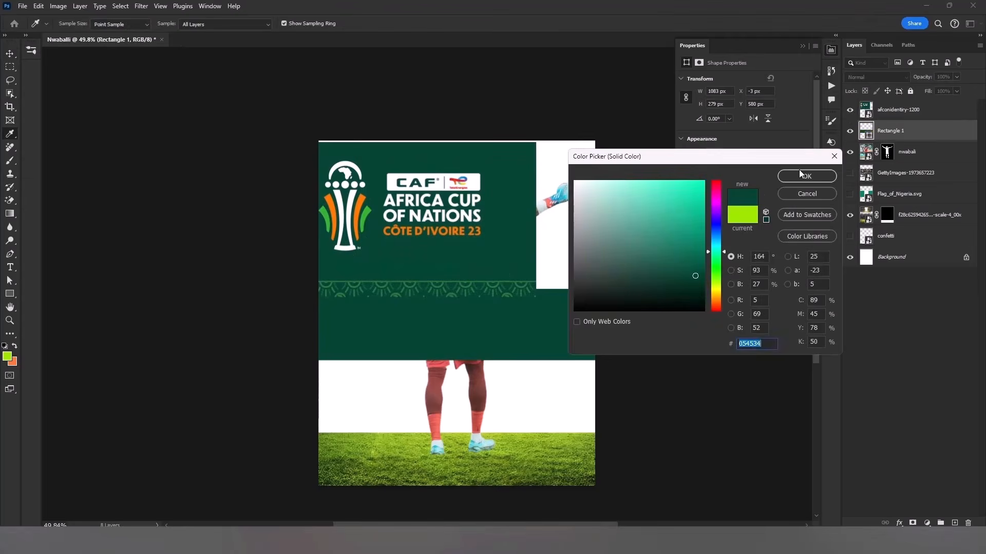
pyautogui.click(798, 176)
pyautogui.click(849, 109)
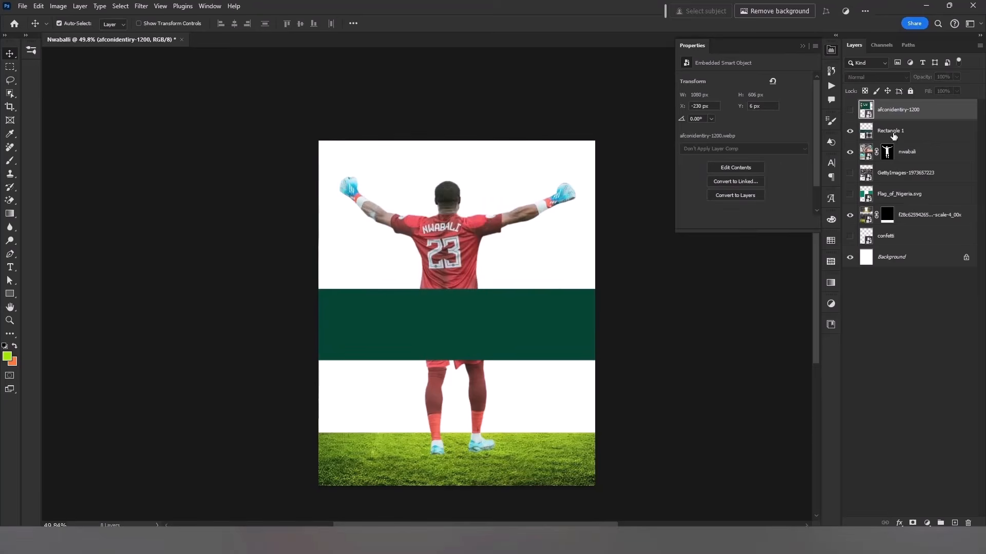
# Send the green rectangle behind the grass layer and move it down to meet the top edge of the grass
pyautogui.hotkey('ctrl', '[')
pyautogui.hotkey('ctrl', '[')
pyautogui.hotkey('ctrl', '[')
pyautogui.hotkey('ctrl', '[')
pyautogui.moveTo(464, 353); pyautogui.dragTo(522, 390)
# Touch up the grass layer's mask just above the turf's left side with a black brush inside a rectangular selection
pyautogui.scroll(3, 299, 448)
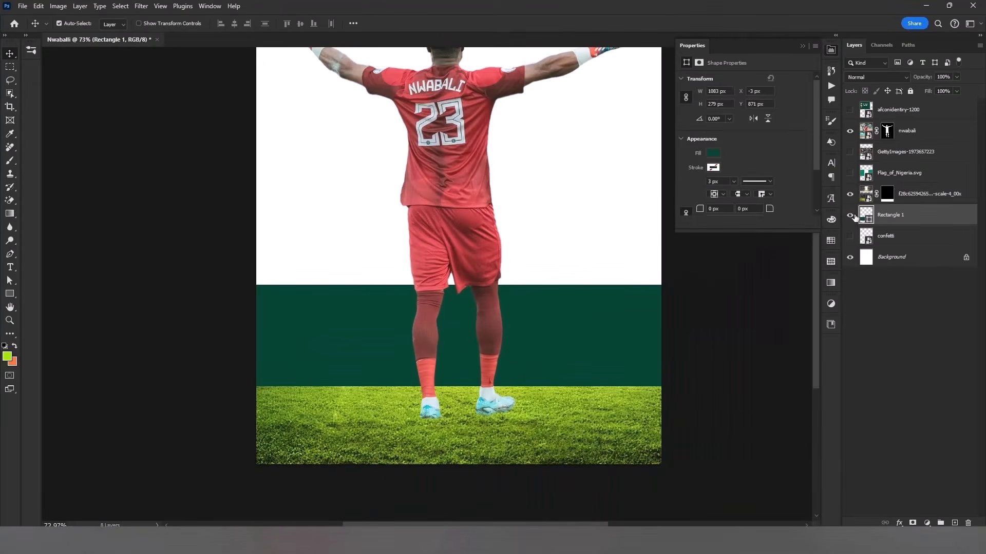
pyautogui.click(885, 199)
pyautogui.press('m')
pyautogui.moveTo(257, 311); pyautogui.dragTo(371, 386)
pyautogui.press('b')
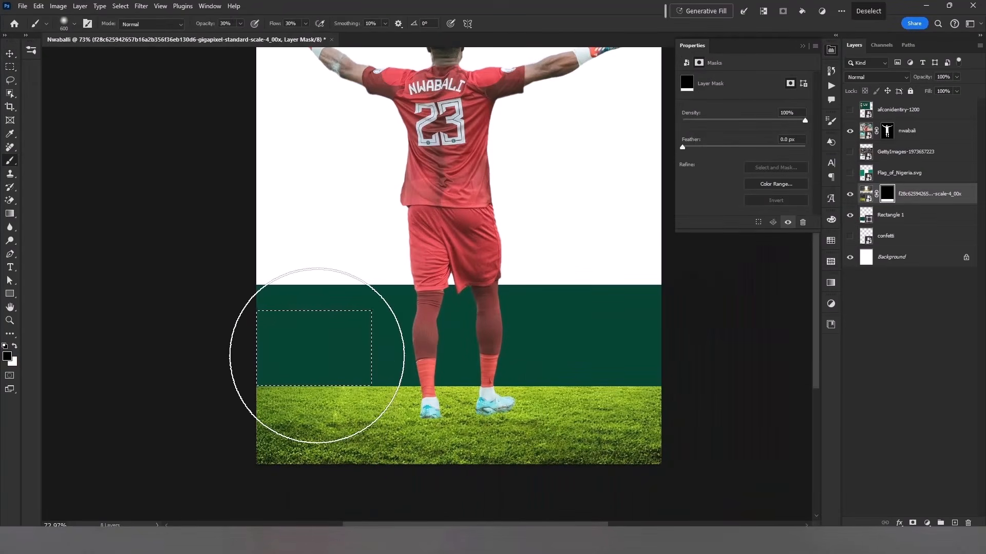
pyautogui.scroll(-3, 112, 343)
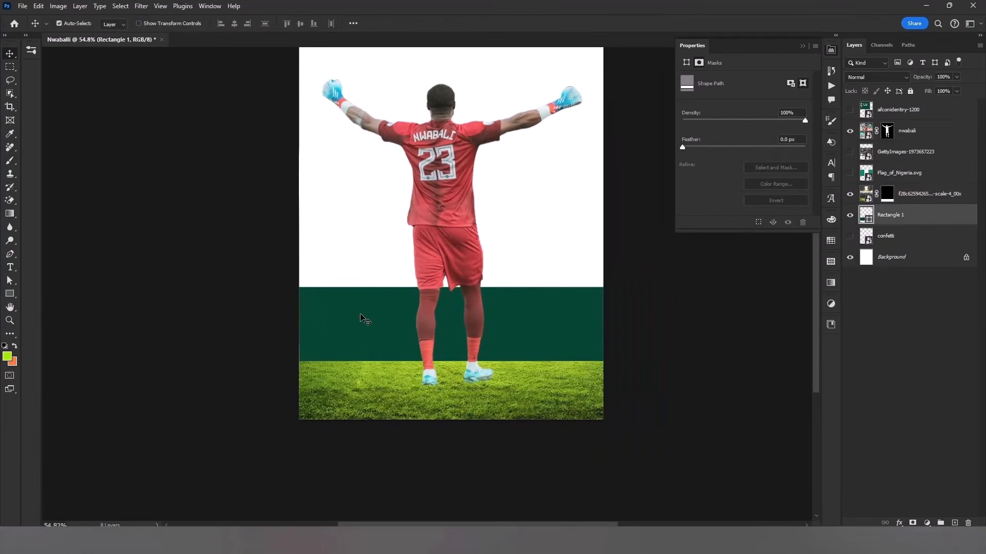
# Lower the green rectangle further behind the grass to make its visible band narrower
pyautogui.hotkey('shift', 'Down')
pyautogui.hotkey('shift', 'Down')
pyautogui.hotkey('shift', 'Down')
pyautogui.hotkey('shift', 'Down')
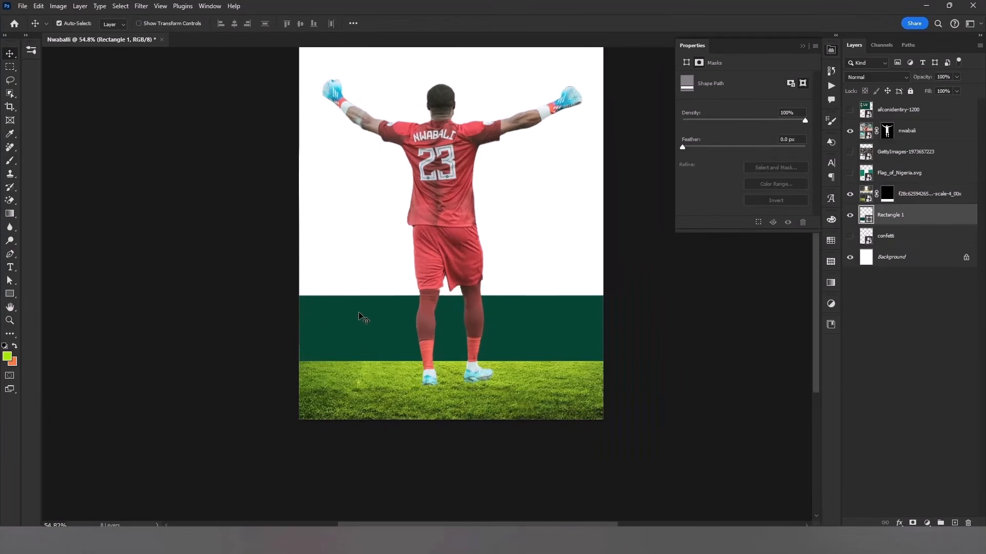
pyautogui.scroll(-4, 360, 314)
pyautogui.hotkey('shift', 'Down')
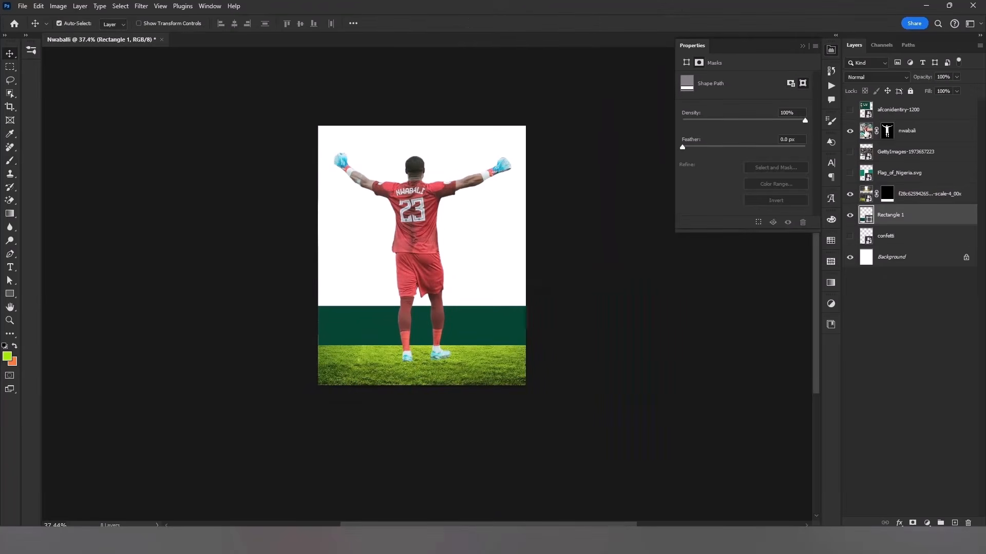
# Show the AFCON identity image, place it directly above the green rectangle in the layer stack, and clip it to the rectangle
pyautogui.click(849, 110)
pyautogui.moveTo(920, 112); pyautogui.dragTo(929, 199)
pyautogui.click(929, 197)
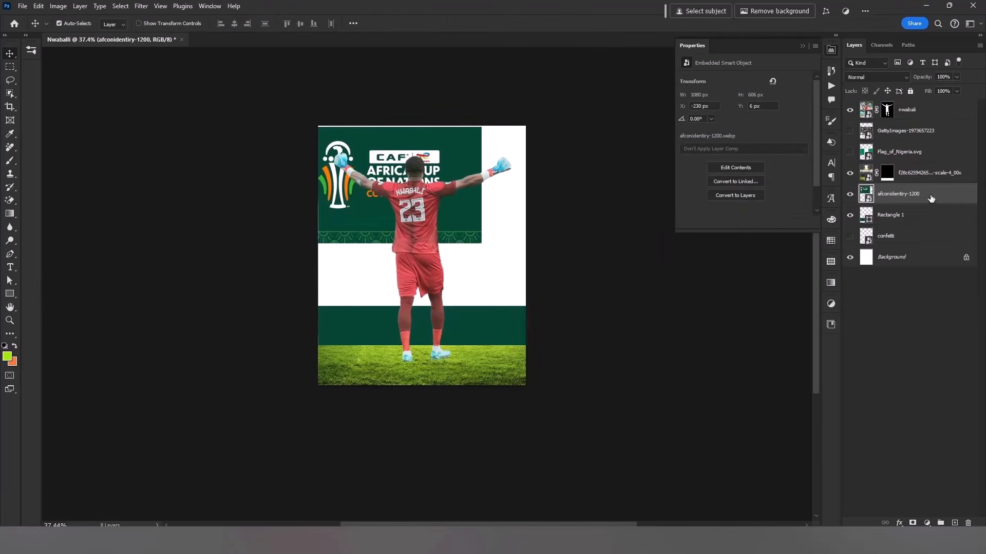
pyautogui.rightClick(930, 198)
pyautogui.click(868, 313)
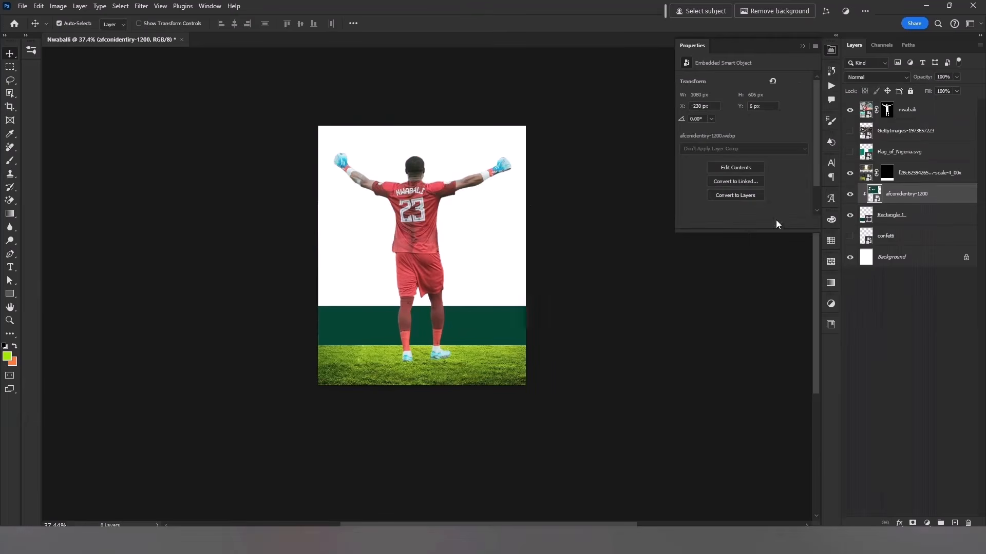
# Scale the AFCON identity image to about 486 x 273 px and center its logo on the green band behind the goalkeeper's legs
pyautogui.hotkey('ctrl', 't')
pyautogui.moveTo(437, 229); pyautogui.dragTo(473, 385)
pyautogui.moveTo(416, 404); pyautogui.dragTo(420, 316)
pyautogui.scroll(2, 430, 368)
pyautogui.moveTo(472, 283); pyautogui.dragTo(473, 303)
pyautogui.press('Return')
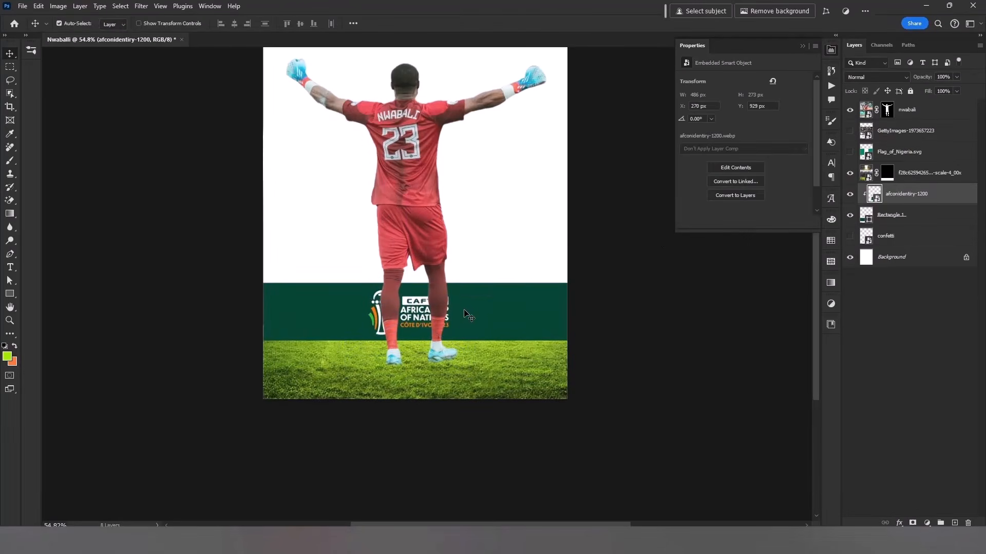
# Duplicate the AFCON logo to both ends of the green band and clip both copies to the green rectangle
pyautogui.hotkey('ctrl', 'j')
pyautogui.hotkey('ctrl', 't')
pyautogui.moveTo(434, 325); pyautogui.dragTo(323, 336)
pyautogui.press('Return')
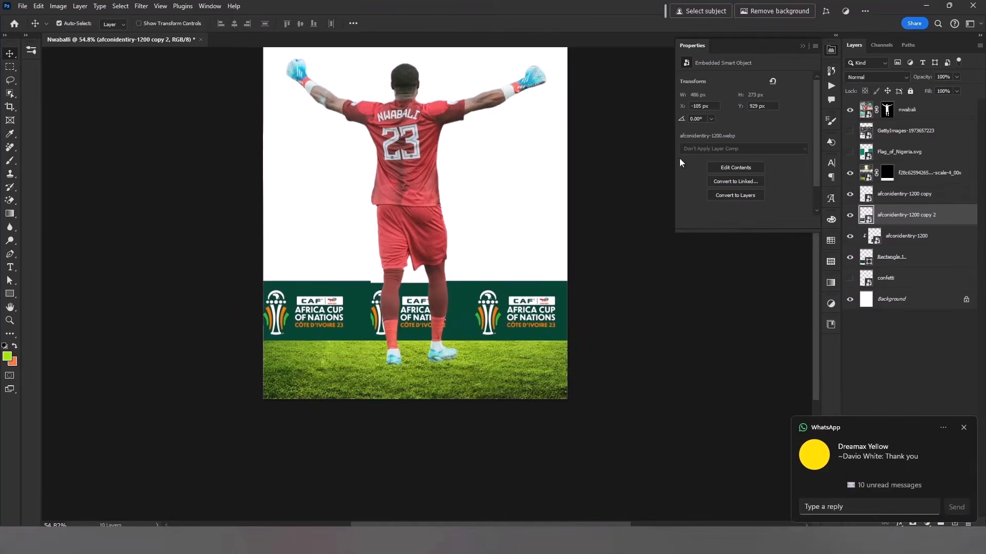
pyautogui.keyDown('alt'); pyautogui.click(890, 225); pyautogui.keyUp('alt')
pyautogui.keyDown('alt'); pyautogui.click(890, 203); pyautogui.keyUp('alt')
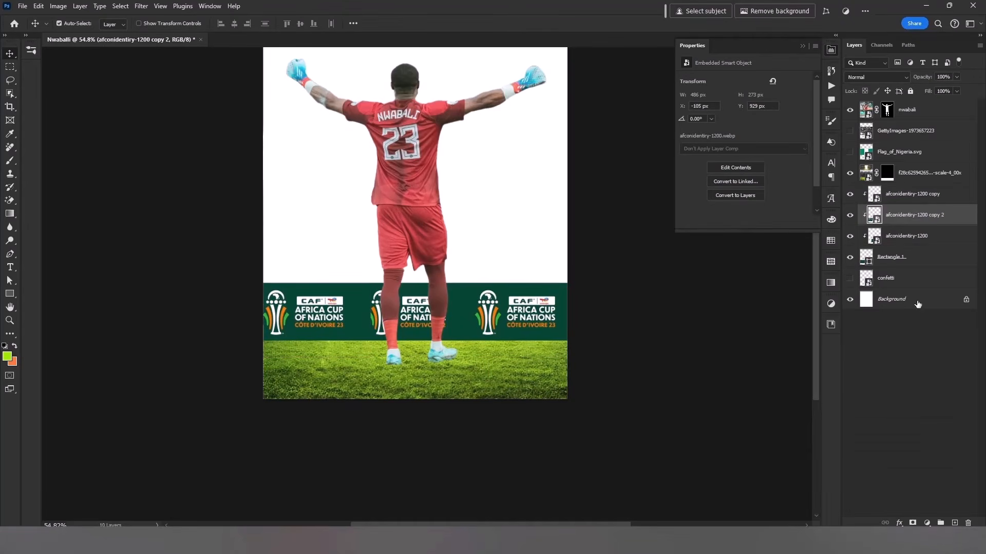
pyautogui.press('super+n')
pyautogui.click(929, 19)
pyautogui.click(734, 379)
# Shift the left AFCON logo copy to about X -115 px, Y 933 px and send it behind the middle logo
pyautogui.moveTo(324, 314); pyautogui.dragTo(321, 315)
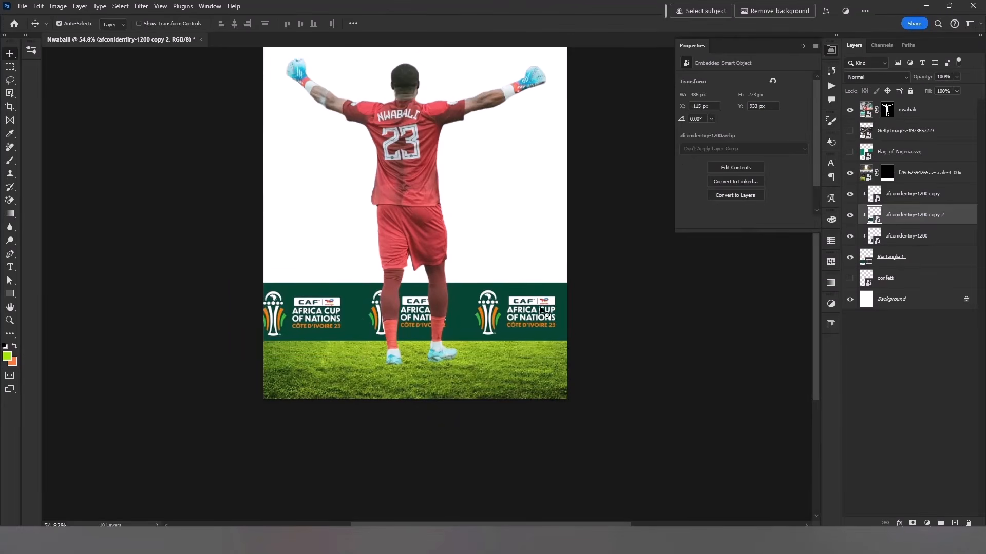
pyautogui.hotkey('ctrl', '[')
pyautogui.click(401, 315)
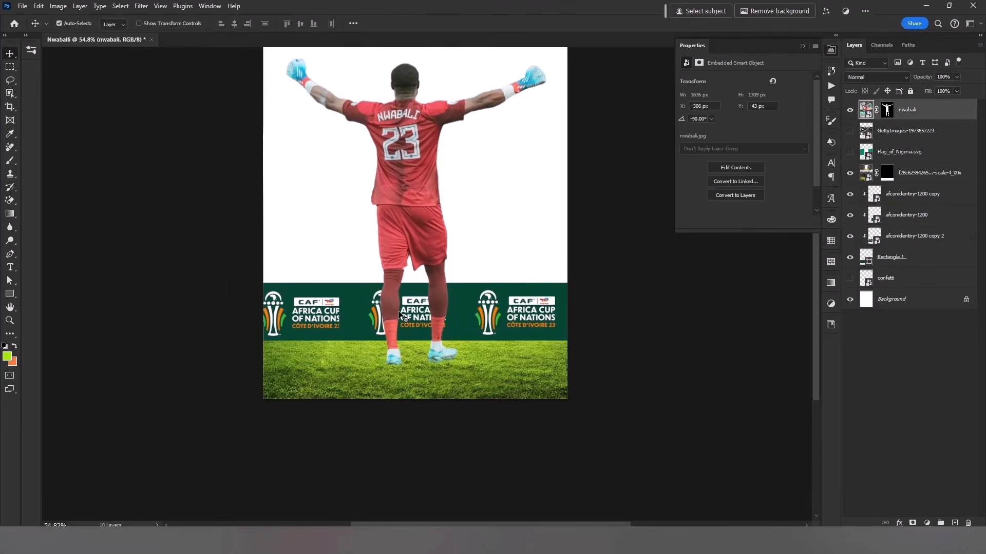
# Space the middle and right AFCON logos at about X 284 px and X 679 px, with the right copy lowest of the three
pyautogui.click(872, 220)
pyautogui.moveTo(552, 298); pyautogui.dragTo(561, 299)
pyautogui.hotkey('ctrl', '[')
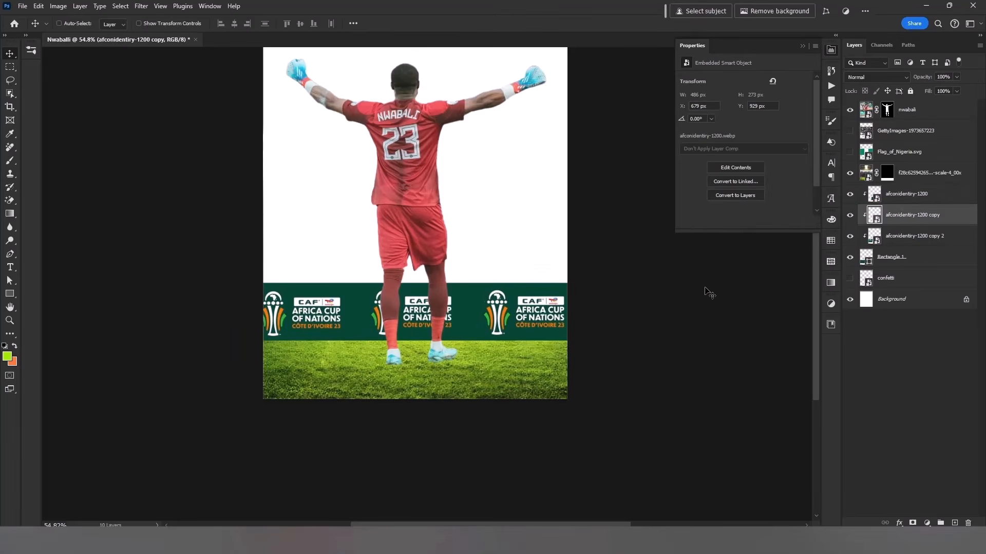
pyautogui.hotkey('ctrl', '[')
pyautogui.keyDown('ctrl'); pyautogui.click(421, 306); pyautogui.keyUp('ctrl')
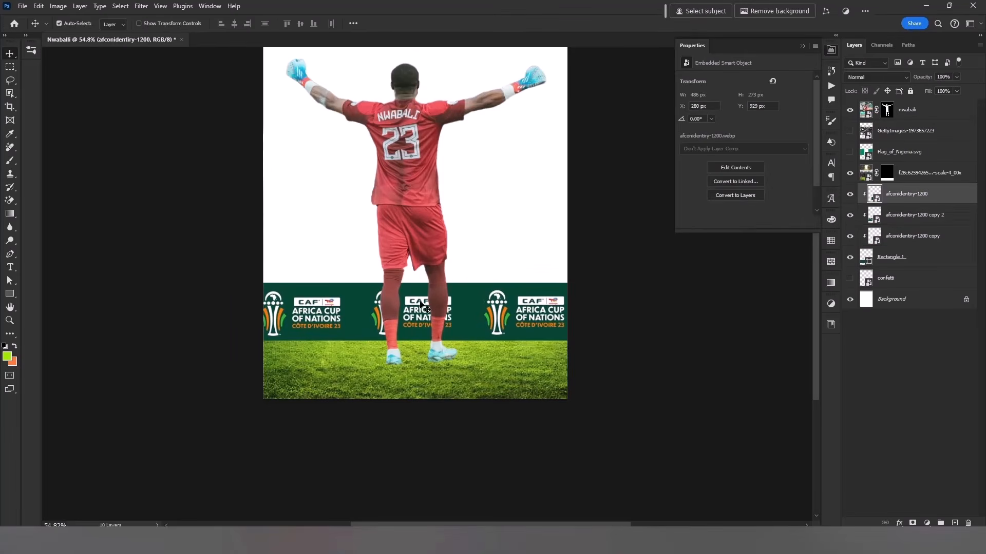
pyautogui.scroll(-3, 421, 306)
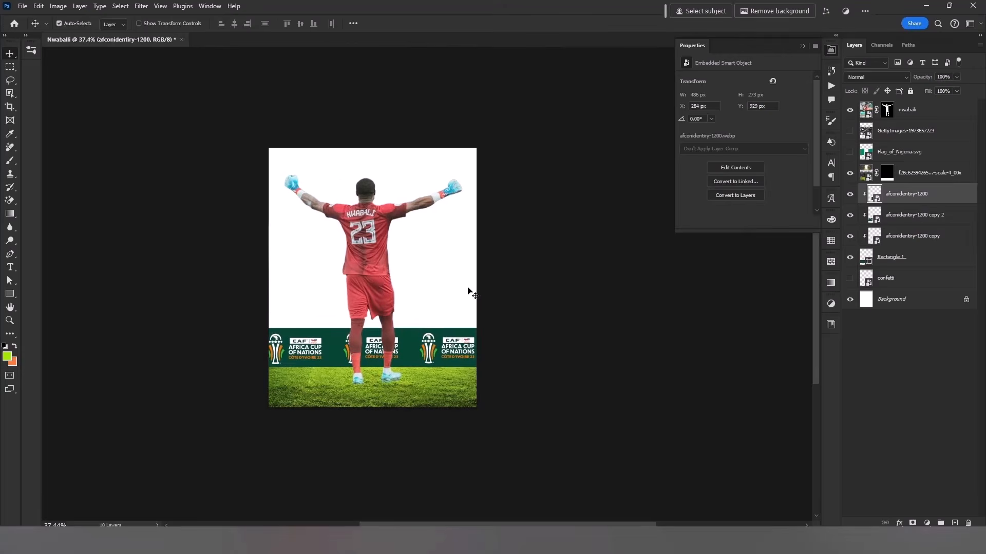
# Show the stadium crowd photo below the green rectangle, scale it to about 3141 x 2117 px and rotate it about -0.74° to fill the background
pyautogui.moveTo(894, 131); pyautogui.dragTo(904, 261)
pyautogui.hotkey('ctrl', 't')
pyautogui.moveTo(477, 208); pyautogui.dragTo(651, 140)
pyautogui.moveTo(601, 163); pyautogui.dragTo(584, 181)
pyautogui.moveTo(637, 105); pyautogui.dragTo(655, 95)
pyautogui.moveTo(599, 176); pyautogui.dragTo(624, 146)
pyautogui.moveTo(652, 66); pyautogui.dragTo(651, 62)
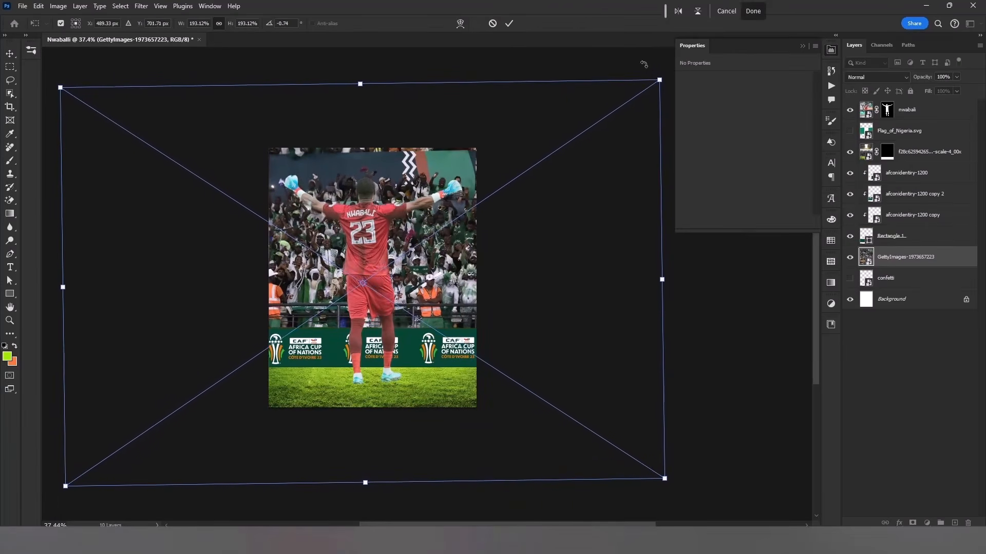
pyautogui.press('Return')
# Enlarge the goalkeeper slightly to about 1665 x 1332 px
pyautogui.scroll(-2, 425, 208)
pyautogui.scroll(5, 410, 287)
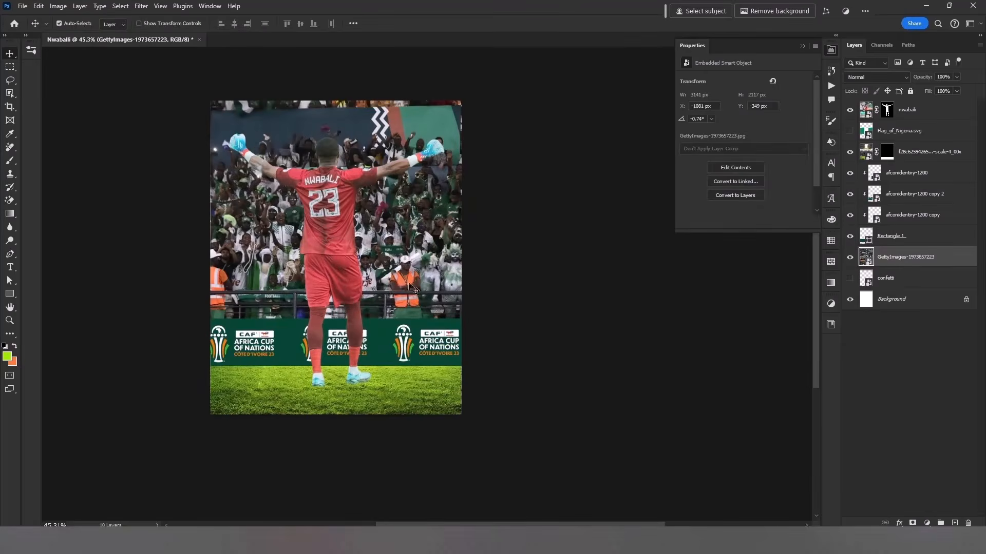
pyautogui.scroll(-3, 390, 272)
pyautogui.scroll(-2, 391, 278)
pyautogui.moveTo(391, 276); pyautogui.dragTo(442, 274)
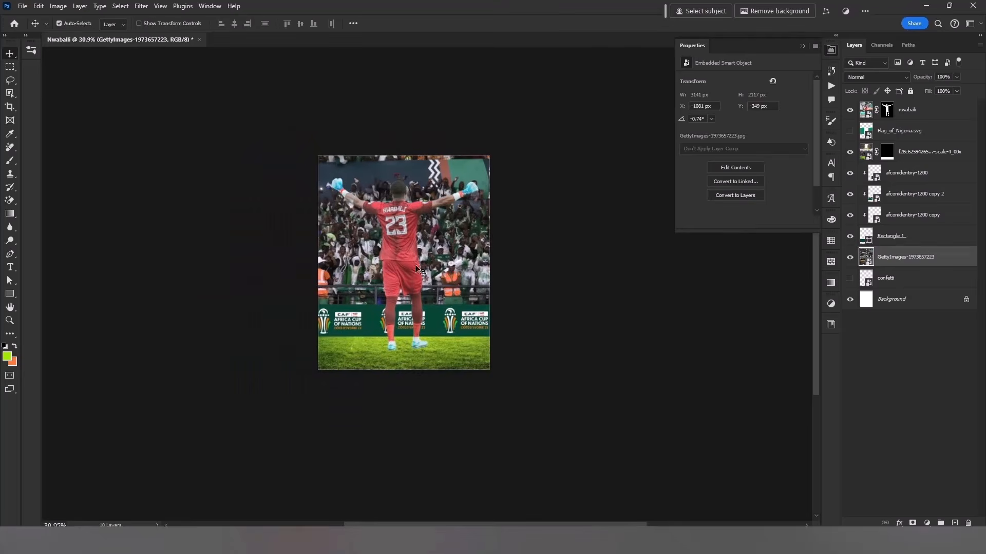
pyautogui.click(411, 268)
pyautogui.hotkey('ctrl', 't')
pyautogui.moveTo(528, 149); pyautogui.dragTo(531, 147)
pyautogui.press('Return')
pyautogui.moveTo(427, 272); pyautogui.dragTo(421, 270)
# Start the Camera Raw Filter on the goalkeeper layer with a side-by-side before/after preview
pyautogui.click(141, 6)
pyautogui.click(189, 86)
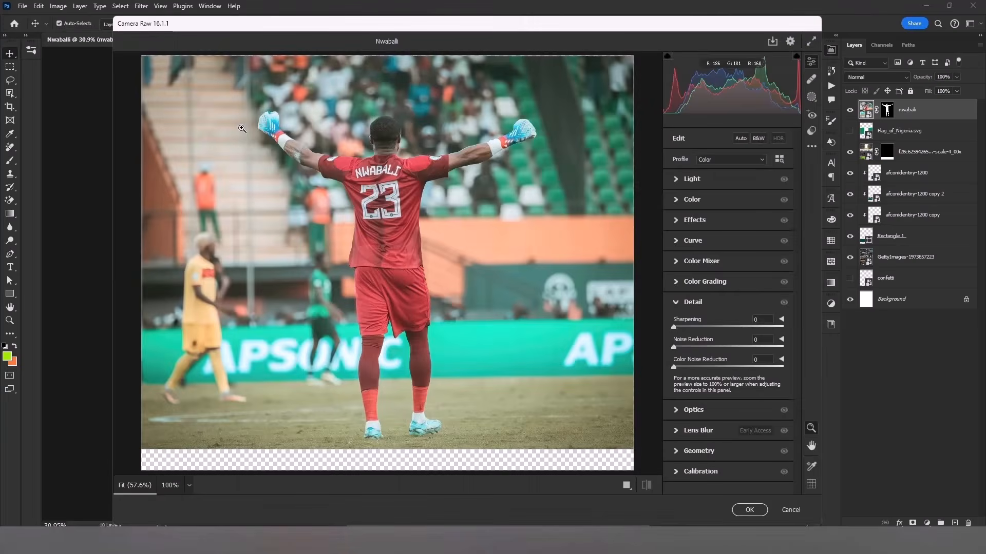
pyautogui.click(626, 485)
pyautogui.scroll(5, 545, 288)
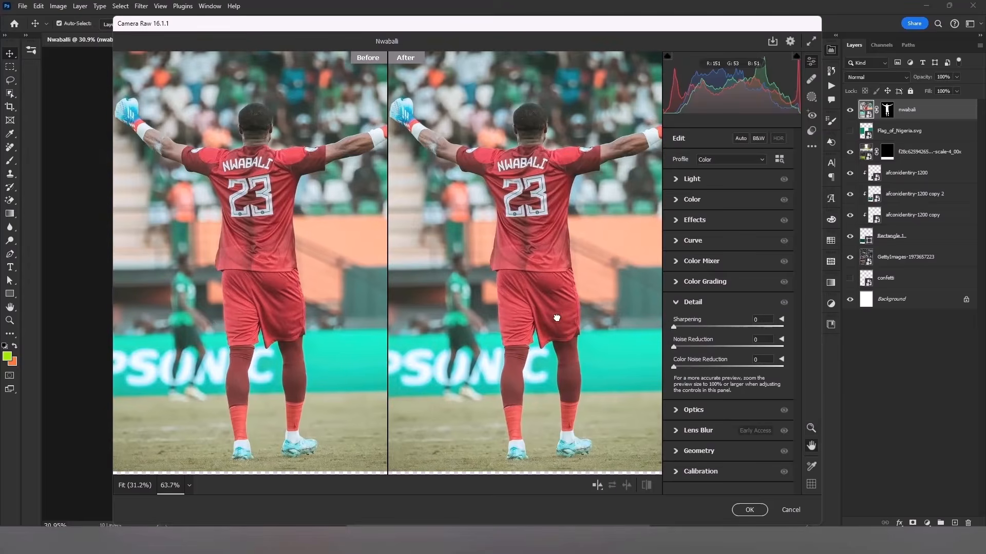
# Set the goalkeeper's exposure to -0.15, contrast +13, highlights -14, shadows -10, whites +6 and blacks -10
pyautogui.click(688, 178)
pyautogui.moveTo(705, 195); pyautogui.dragTo(702, 195)
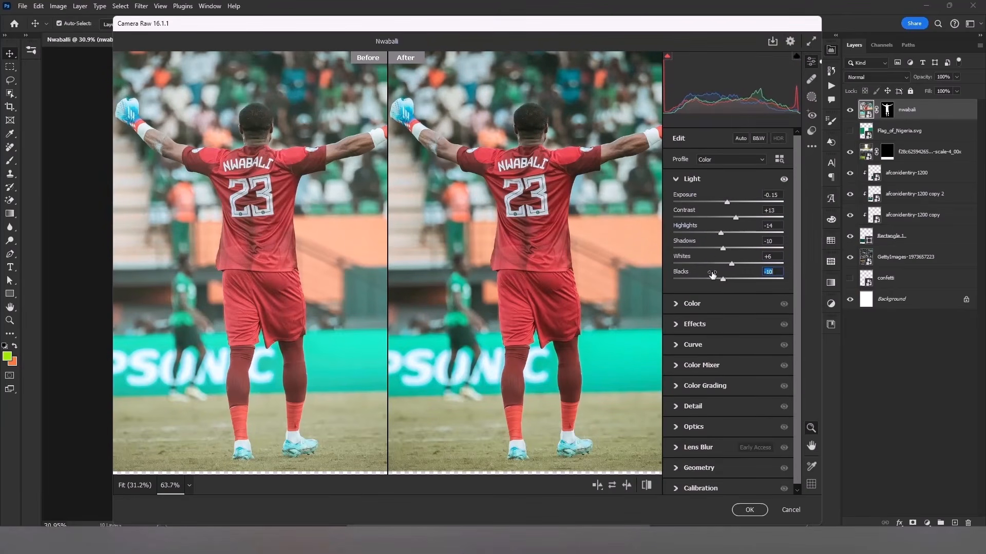
pyautogui.click(681, 180)
# Set clarity to +16 with a slight texture increase, and raise vibrance to +12
pyautogui.click(682, 221)
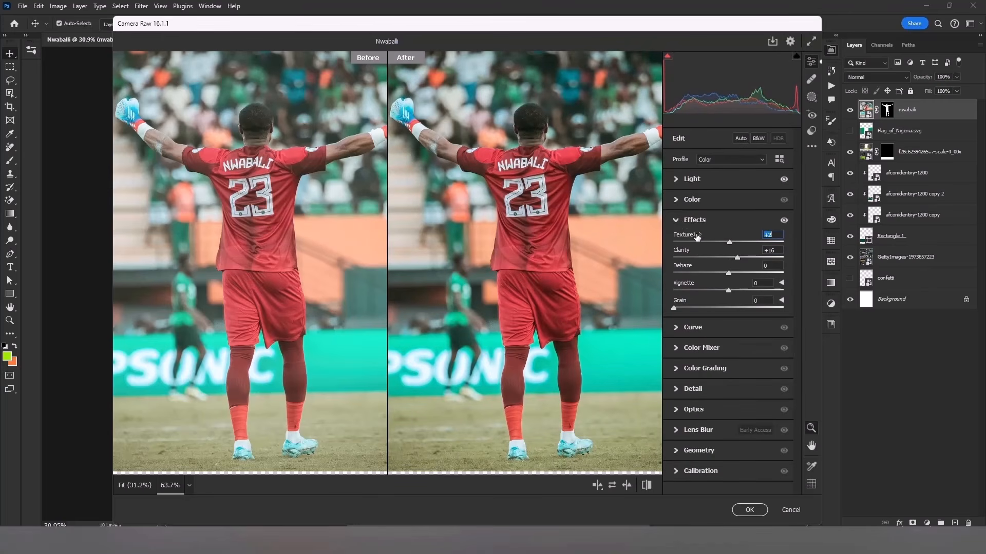
pyautogui.click(679, 222)
pyautogui.click(672, 200)
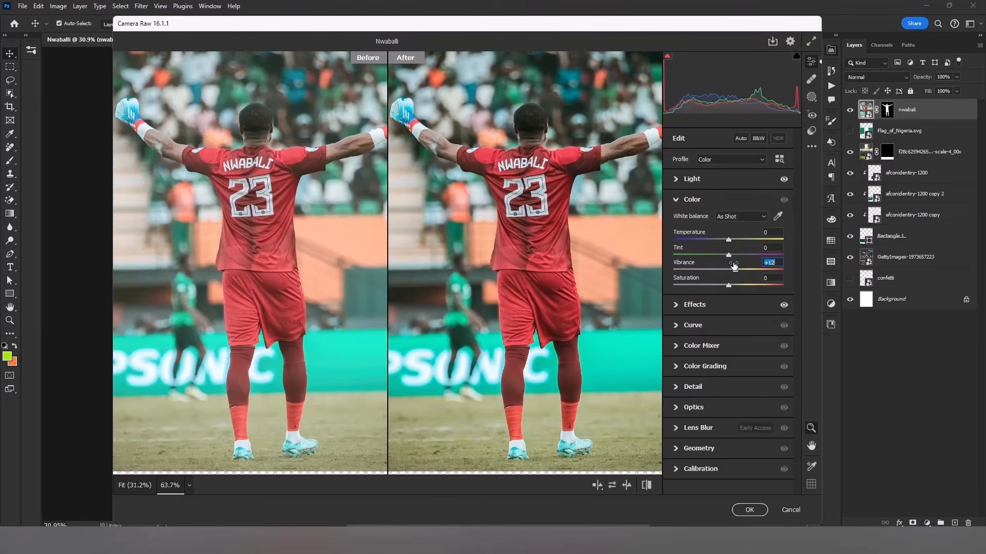
pyautogui.click(681, 200)
# Set the Color Mixer saturation to reds +11, oranges +23, blues +4 and the hue to reds +2, oranges -27
pyautogui.click(678, 261)
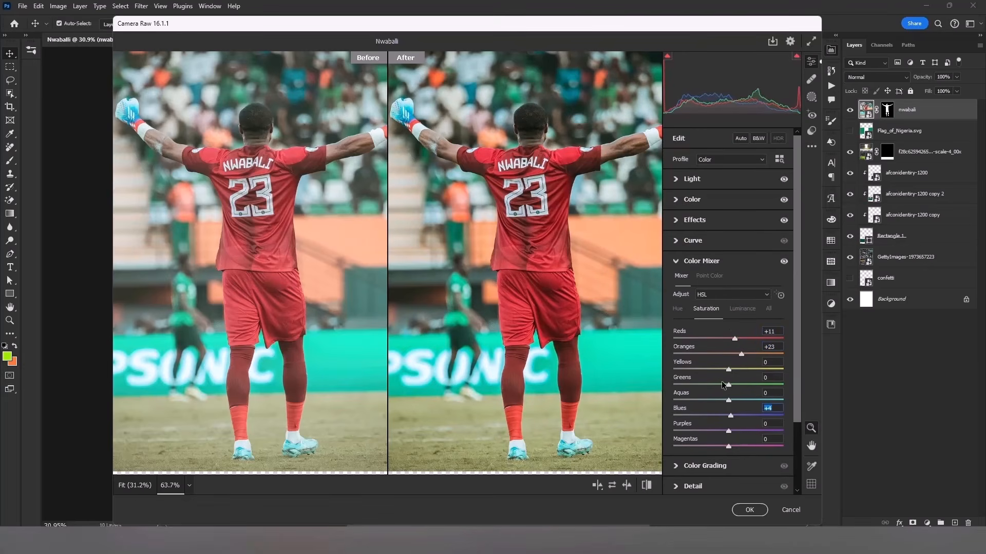
pyautogui.click(735, 314)
pyautogui.click(678, 309)
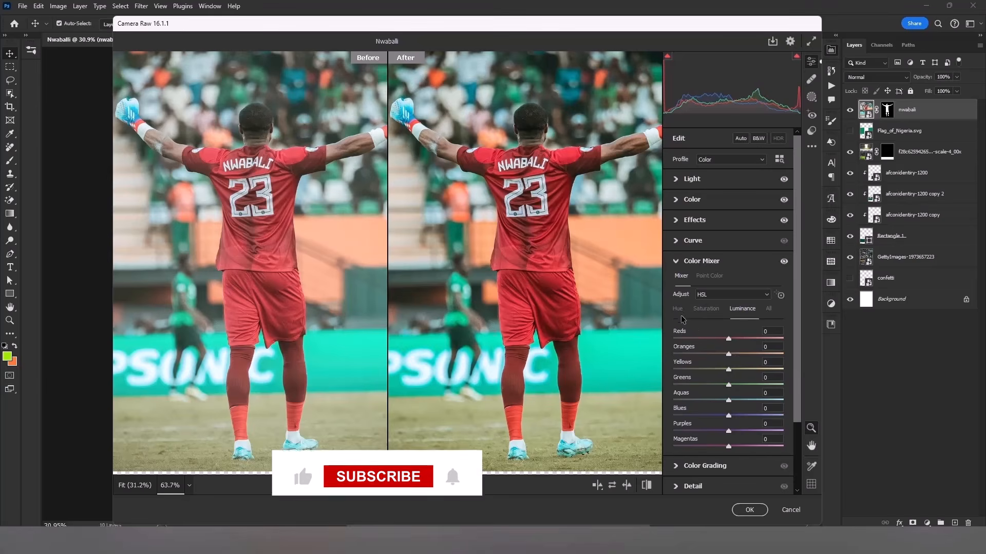
pyautogui.moveTo(716, 349); pyautogui.dragTo(721, 334)
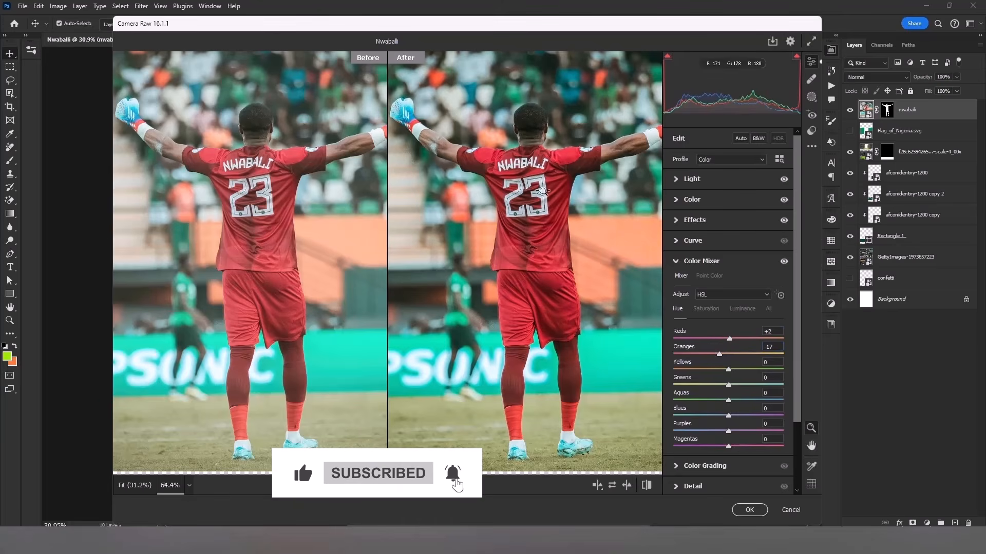
pyautogui.moveTo(543, 185); pyautogui.dragTo(573, 184)
pyautogui.moveTo(544, 154); pyautogui.dragTo(421, 308)
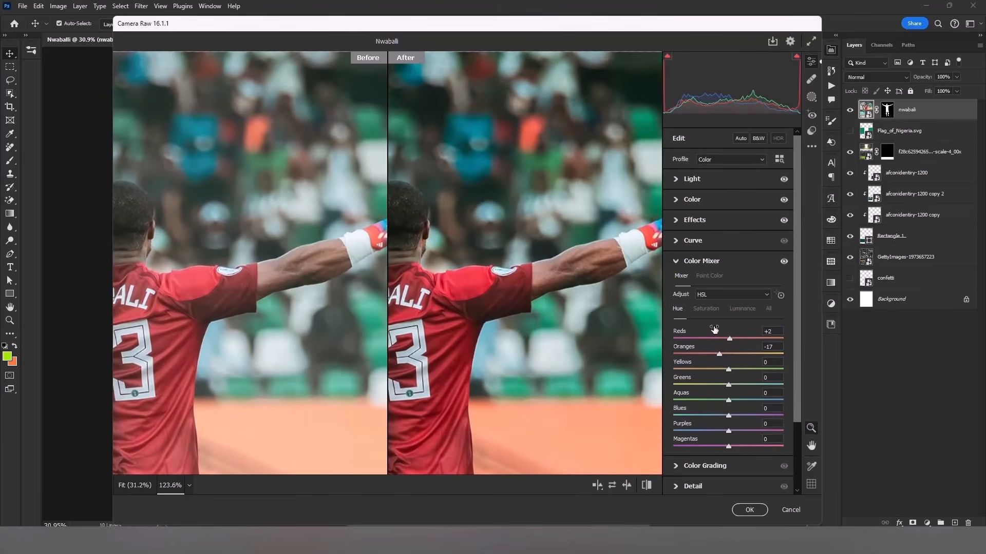
pyautogui.click(570, 270)
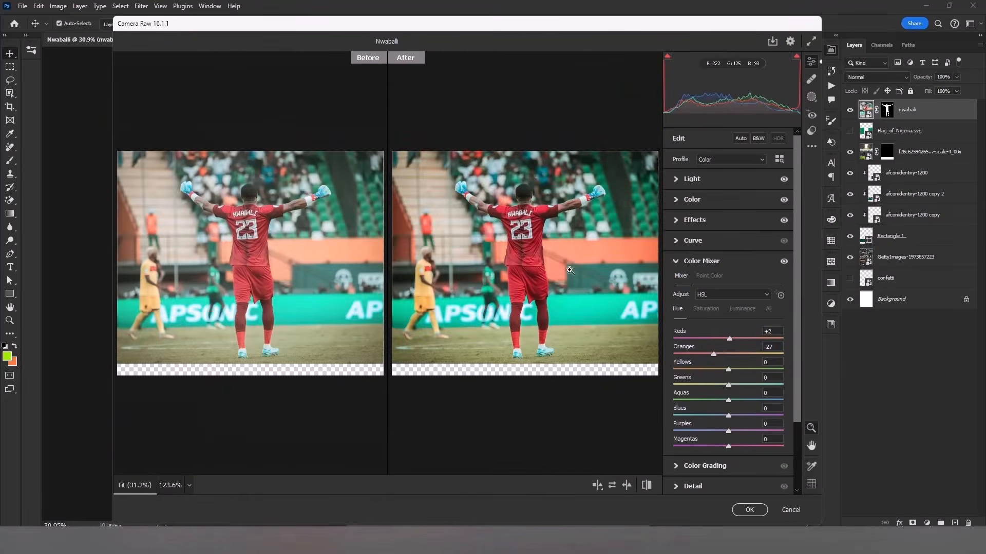
pyautogui.click(682, 263)
# Add color noise reduction, set texture to +6, and apply the Camera Raw filter to the goalkeeper
pyautogui.click(677, 303)
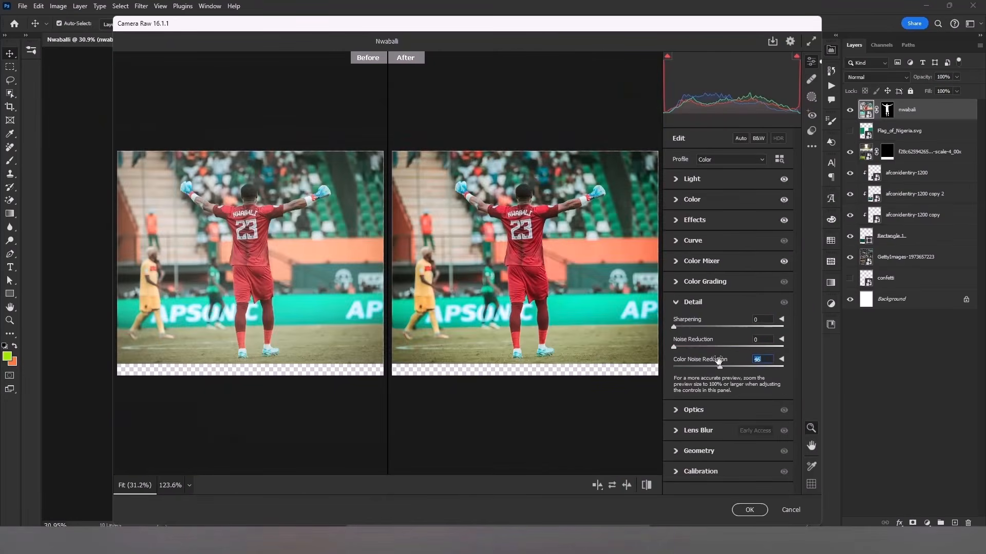
pyautogui.click(679, 223)
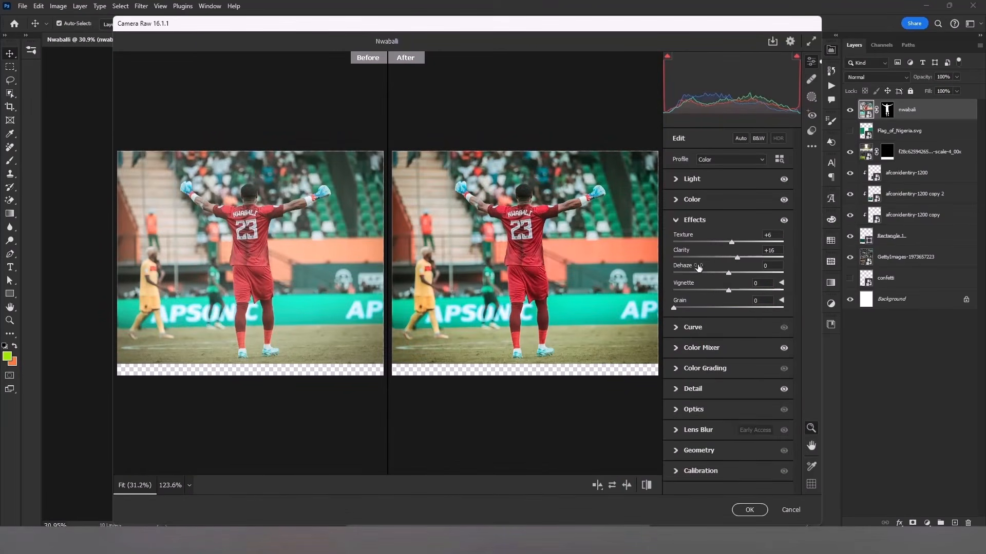
pyautogui.click(750, 510)
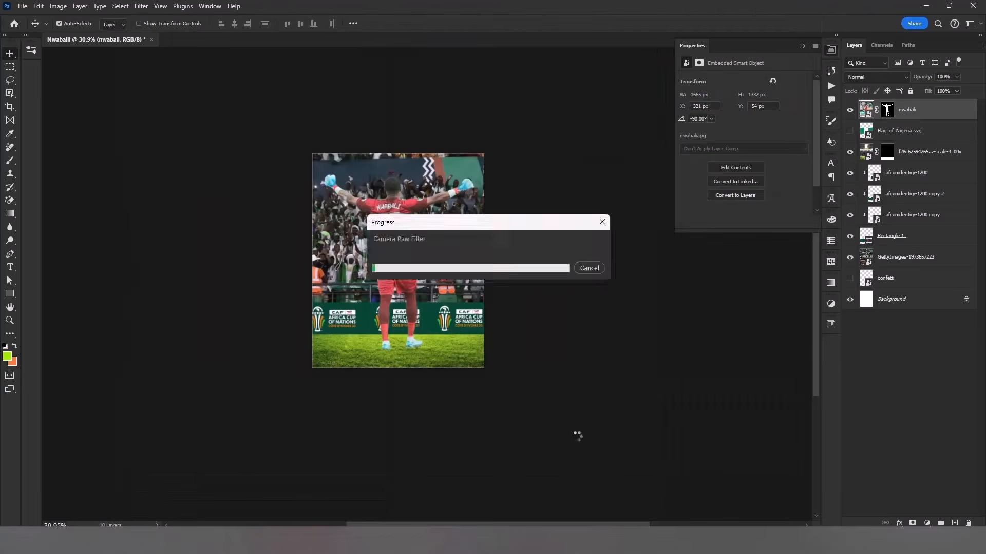
# Add an Exposure adjustment layer above the goalkeeper and set its exposure to -17.32
pyautogui.scroll(2, 559, 263)
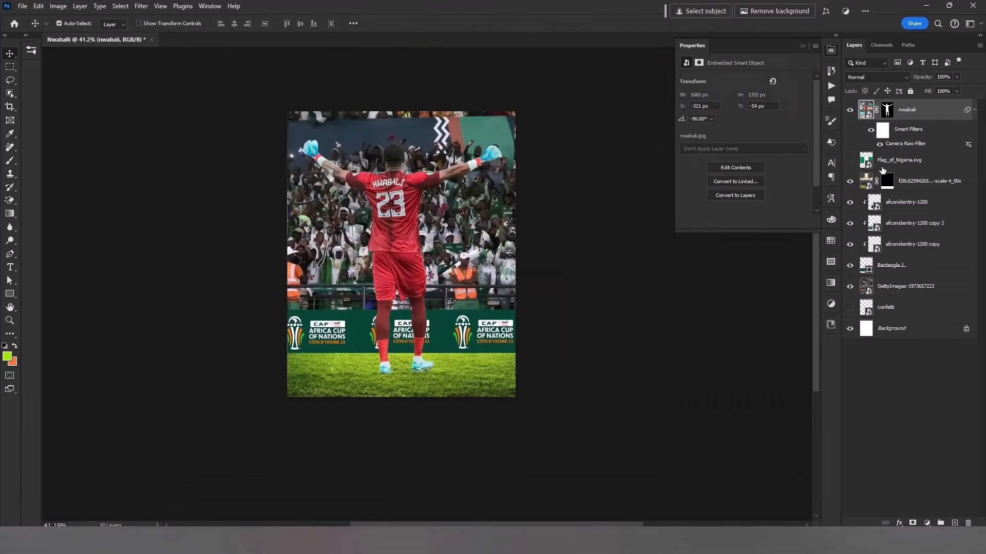
pyautogui.click(930, 523)
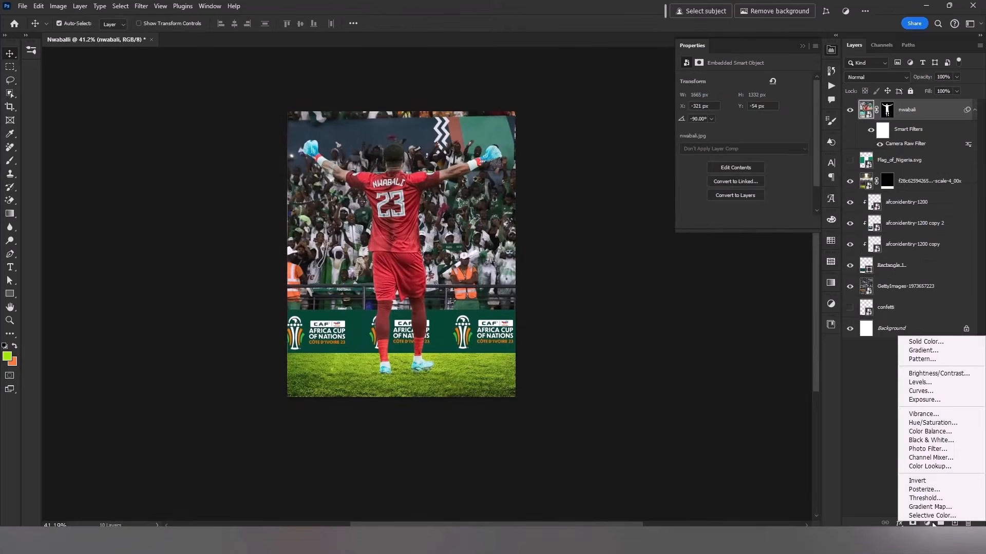
pyautogui.click(938, 405)
pyautogui.moveTo(744, 104); pyautogui.dragTo(710, 106)
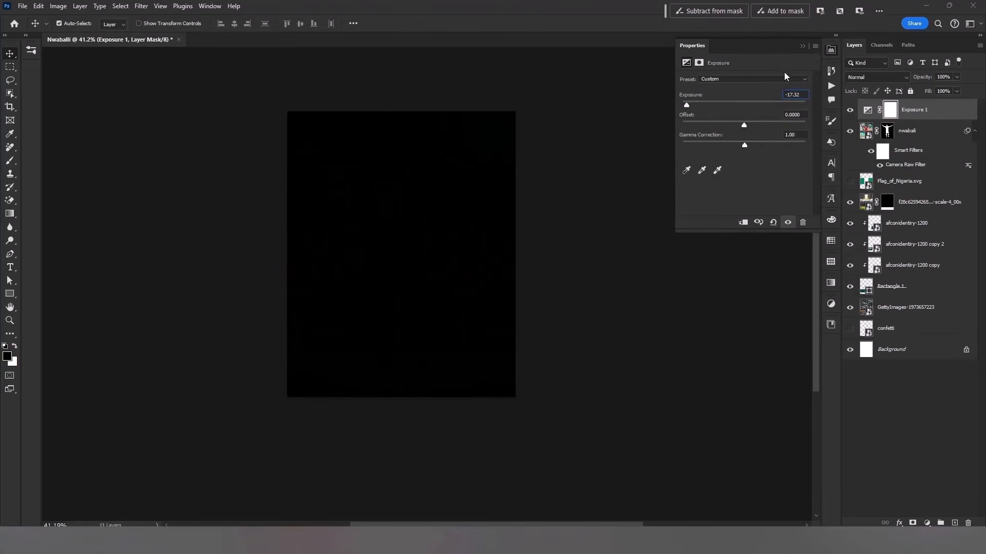
pyautogui.click(803, 46)
# Invert the Exposure layer's mask to black so the darkening is hidden
pyautogui.rightClick(890, 109)
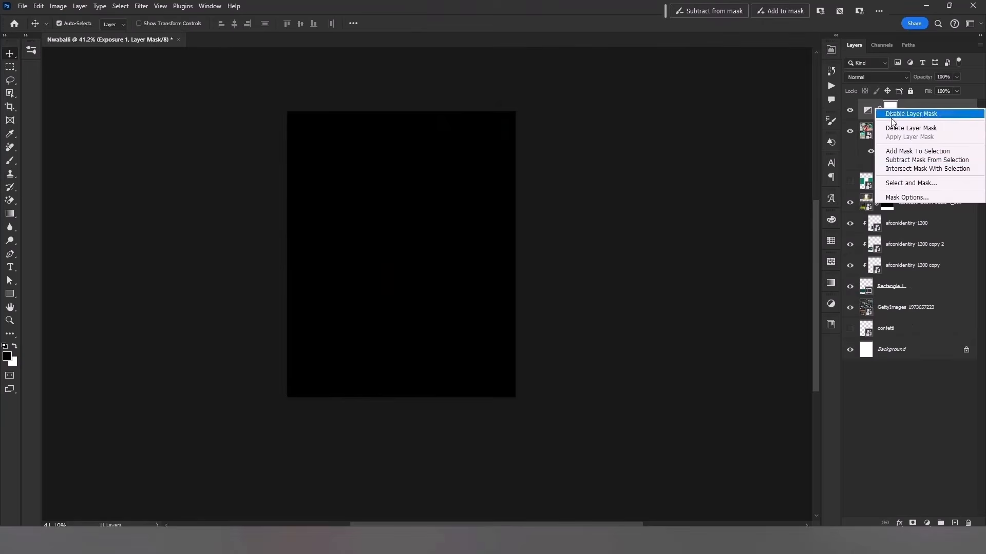
pyautogui.click(913, 168)
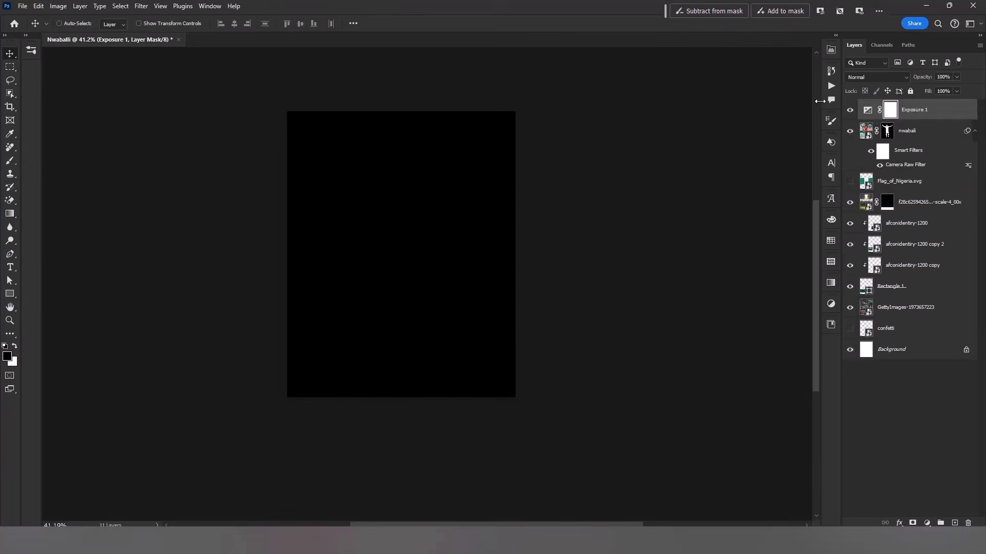
pyautogui.hotkey('ctrl', 'i')
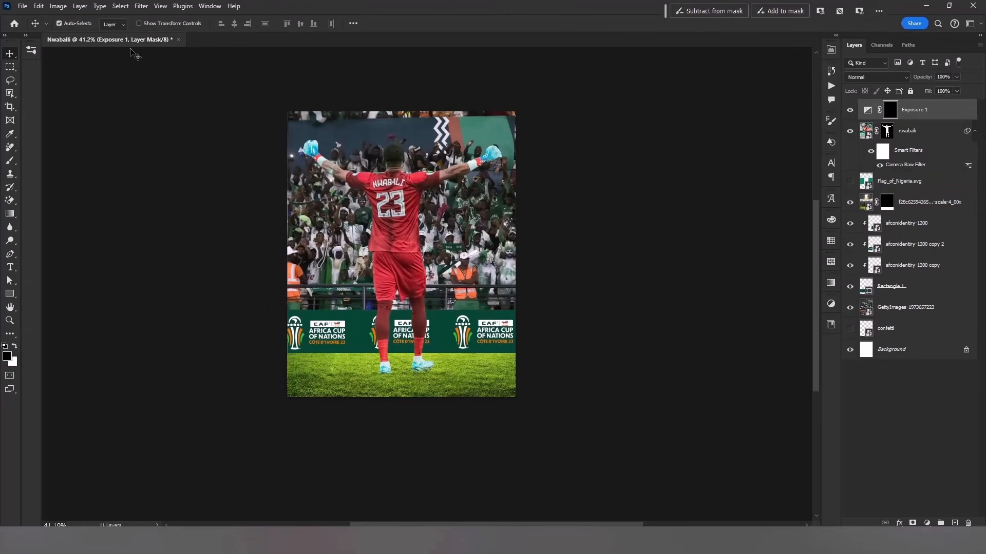
# Paint a shadow in white on the Exposure mask beside the goalkeeper's left foot, using the flat shadow brush at 1400 px
pyautogui.click(34, 50)
pyautogui.click(132, 103)
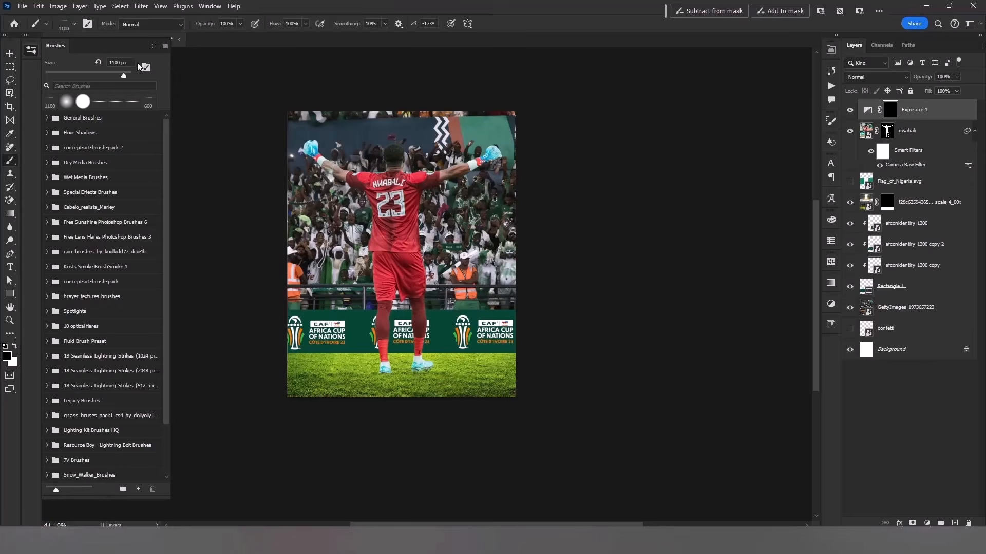
pyautogui.click(152, 45)
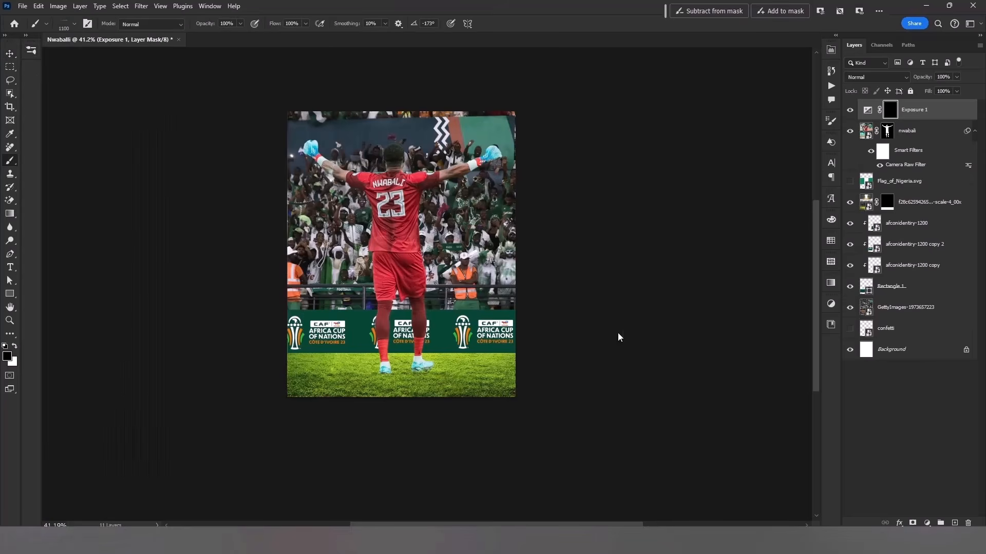
pyautogui.moveTo(359, 324); pyautogui.dragTo(459, 249)
pyautogui.press('x')
pyautogui.moveTo(399, 310); pyautogui.dragTo(453, 308)
pyautogui.press(']')
pyautogui.press(']')
pyautogui.press(']')
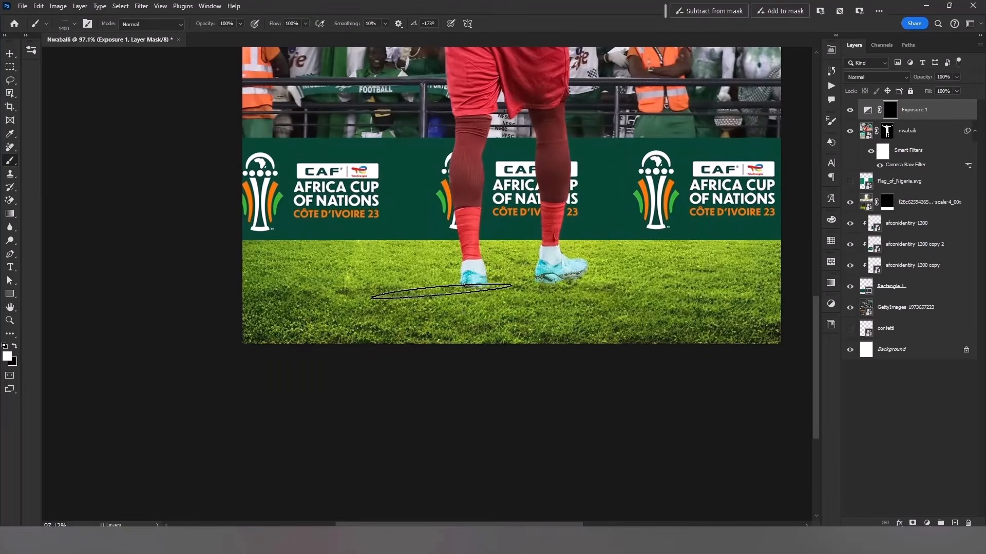
pyautogui.click(420, 292)
pyautogui.scroll(-3, 359, 296)
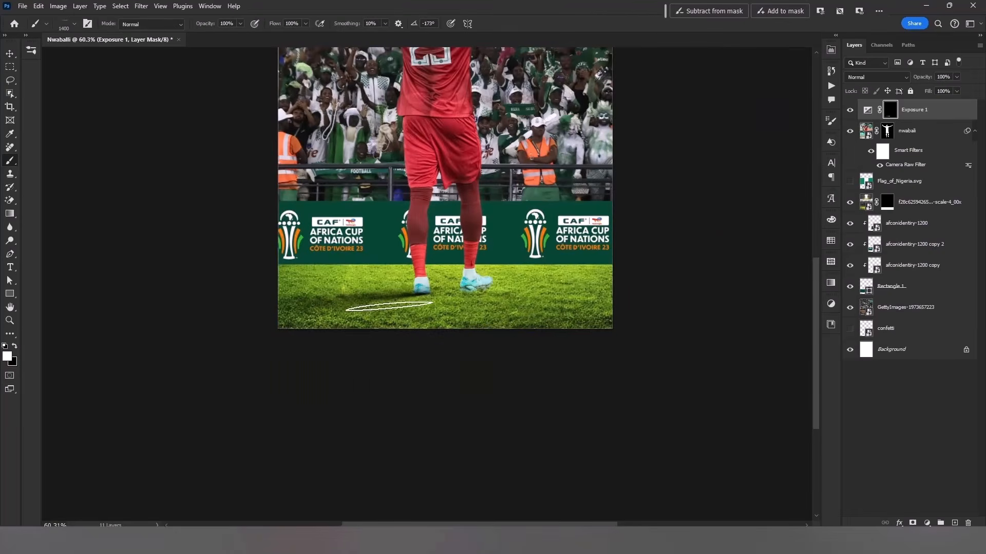
# Set the flat shadow brush's angle to -8° and paint a shadow across the grass beside the goalkeeper's right foot
pyautogui.press('F5')
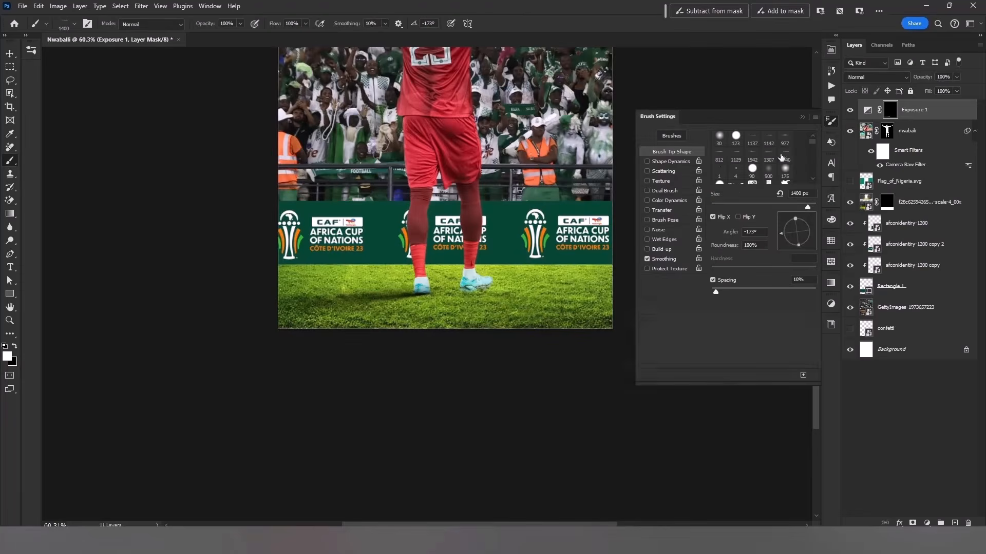
pyautogui.click(801, 117)
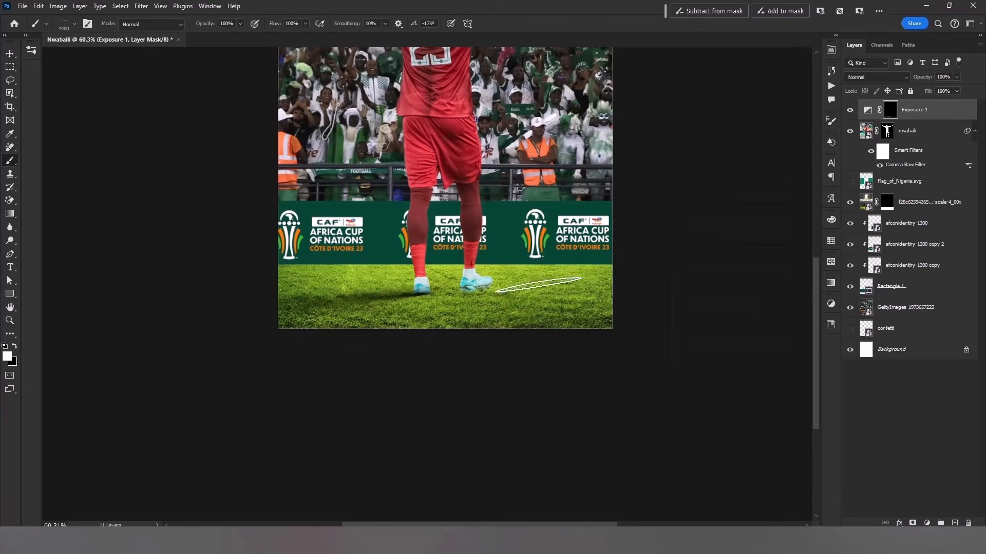
pyautogui.scroll(2, 559, 299)
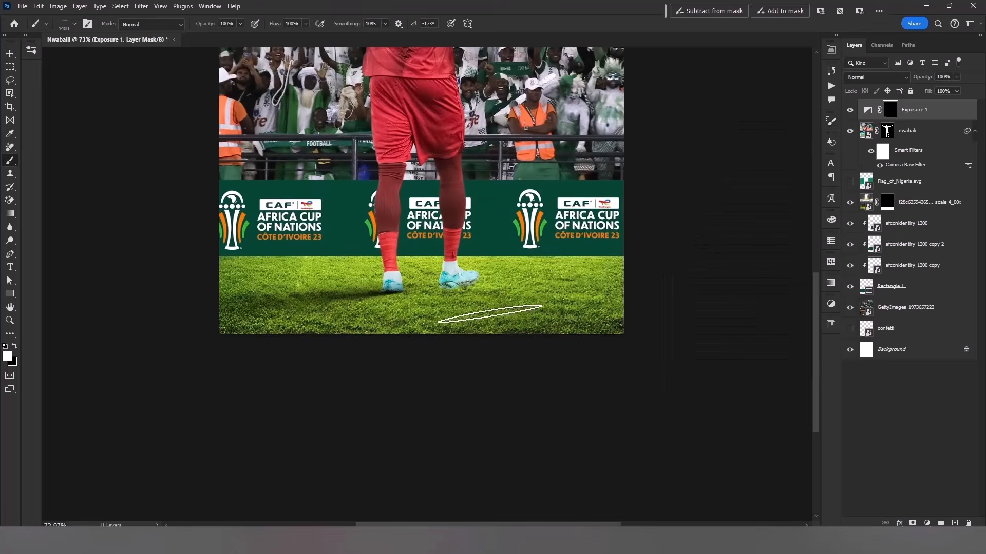
pyautogui.click(831, 118)
pyautogui.moveTo(781, 232)
pyautogui.mouseDown()
pyautogui.moveTo(795, 246)
pyautogui.moveTo(816, 233)
pyautogui.mouseUp()
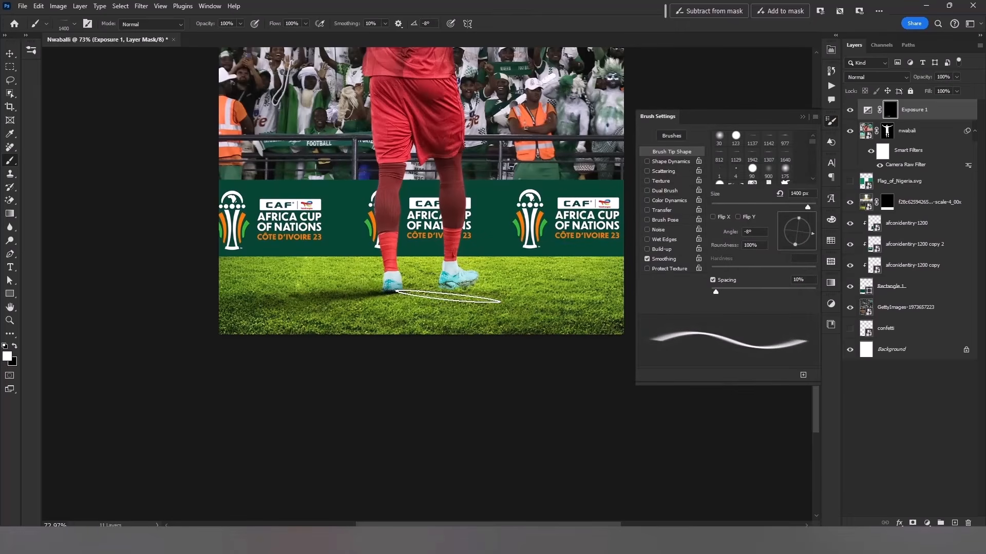
pyautogui.click(713, 218)
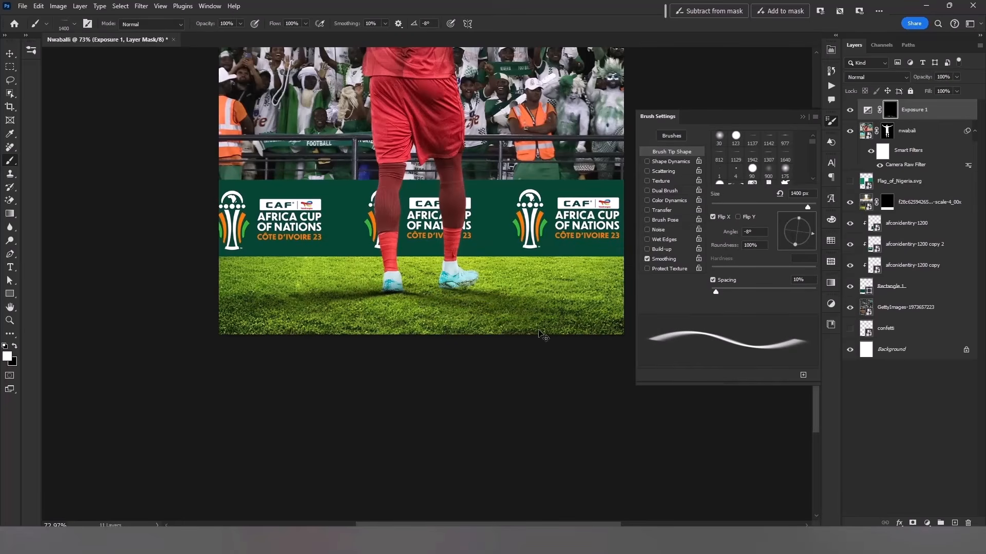
pyautogui.scroll(2, 543, 336)
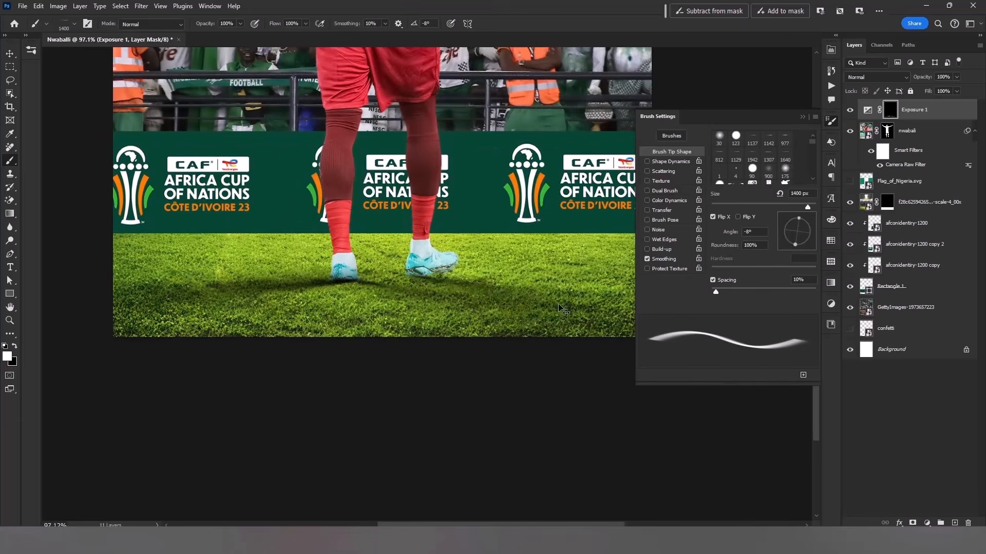
pyautogui.scroll(-2, 464, 305)
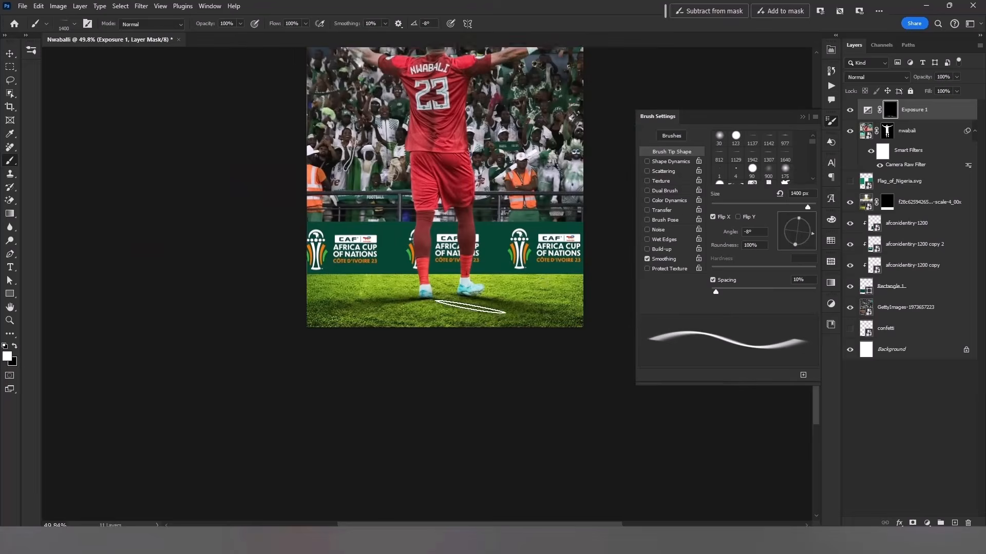
pyautogui.scroll(-1, 464, 305)
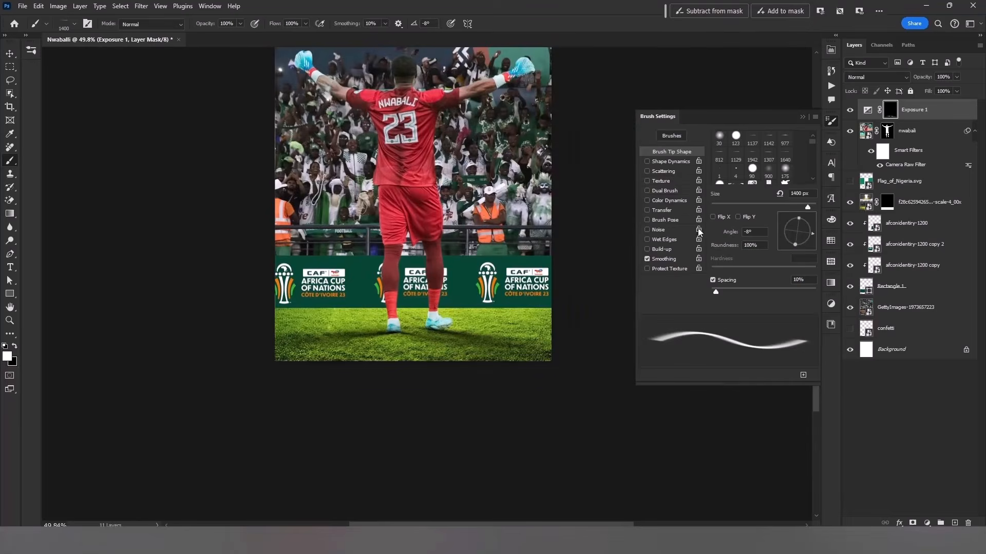
# Reduce the flat shadow brush to 700 px at a -179° angle, enable Flip X, and refine the shadows beneath the shoes
pyautogui.moveTo(811, 238)
pyautogui.mouseDown()
pyautogui.moveTo(783, 226)
pyautogui.moveTo(779, 236)
pyautogui.mouseUp()
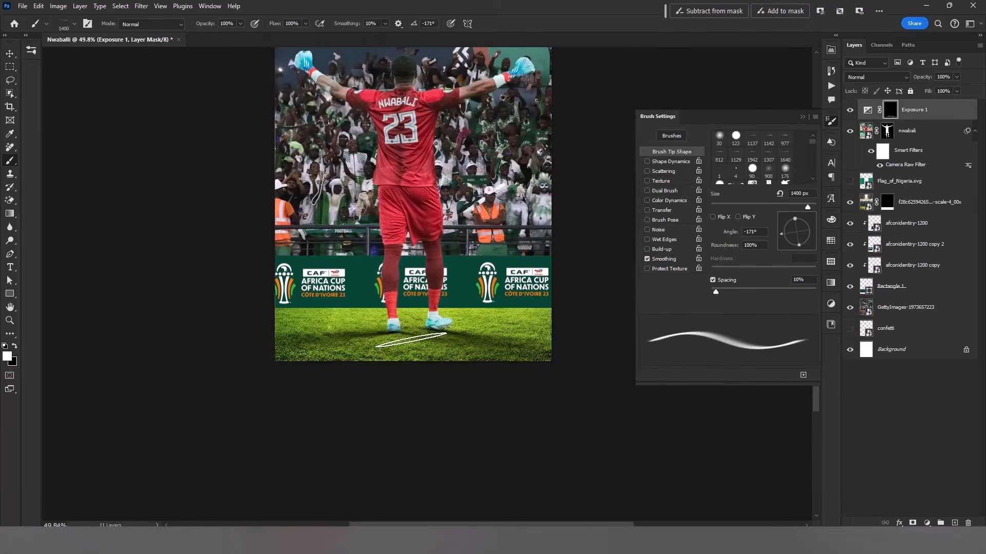
pyautogui.press('[')
pyautogui.press('[')
pyautogui.press('[')
pyautogui.press('[')
pyautogui.scroll(3, 439, 328)
pyautogui.click(782, 232)
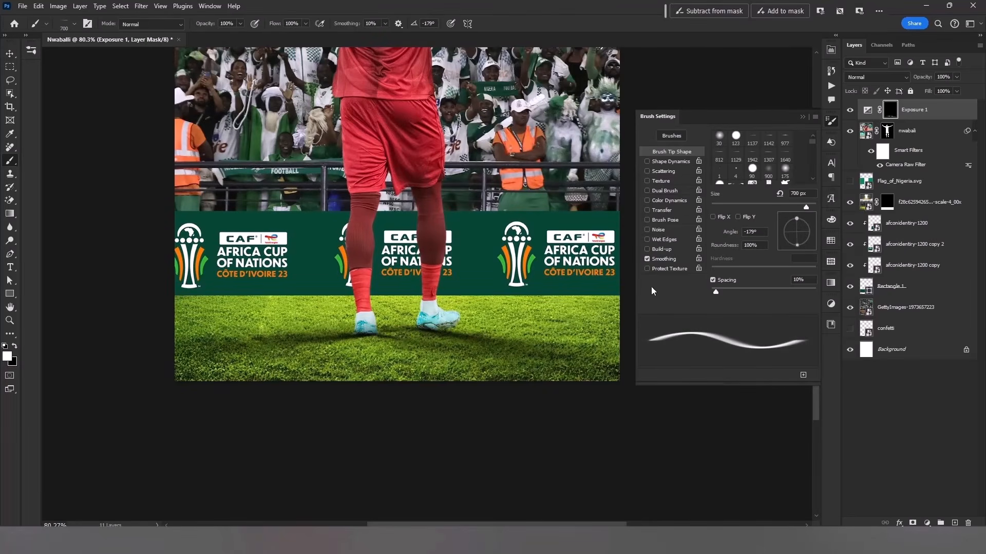
pyautogui.click(713, 217)
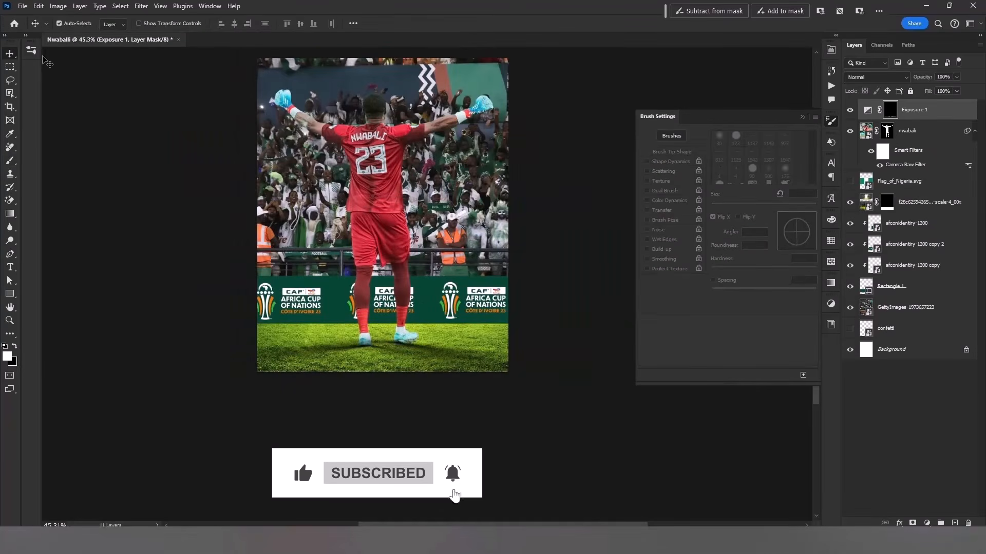
# Switch to the soft round brush with 0% hardness, 41% opacity and 16% flow
pyautogui.click(32, 50)
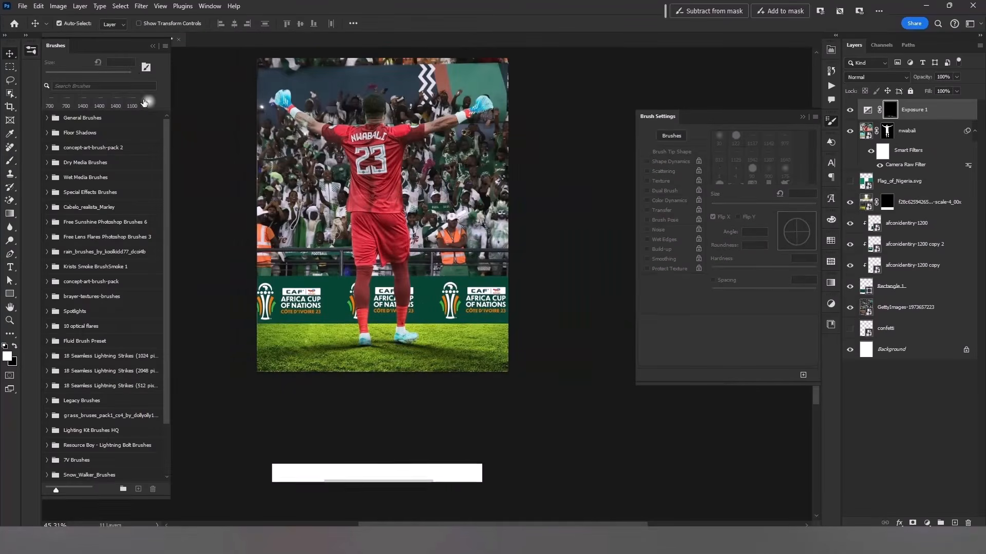
pyautogui.press('b')
pyautogui.click(144, 47)
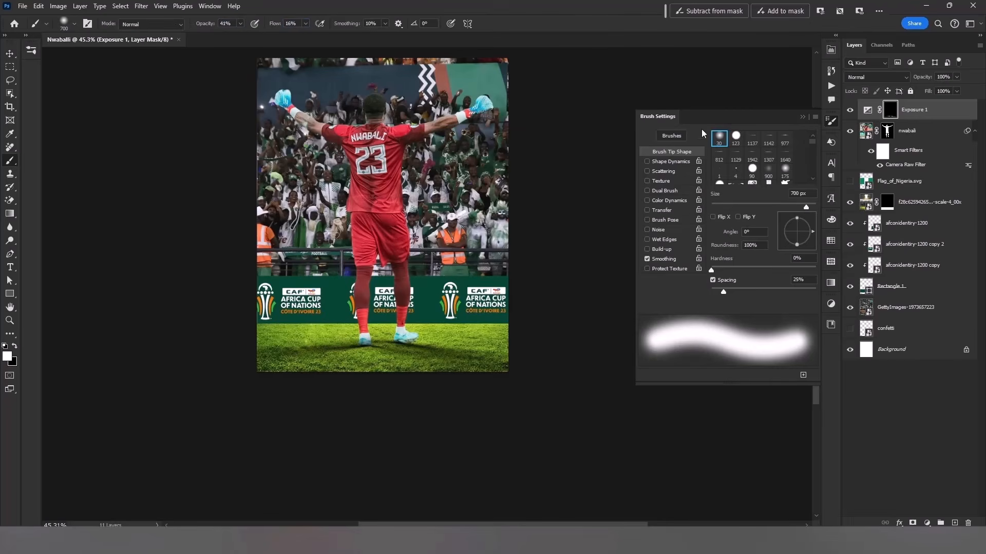
pyautogui.click(802, 118)
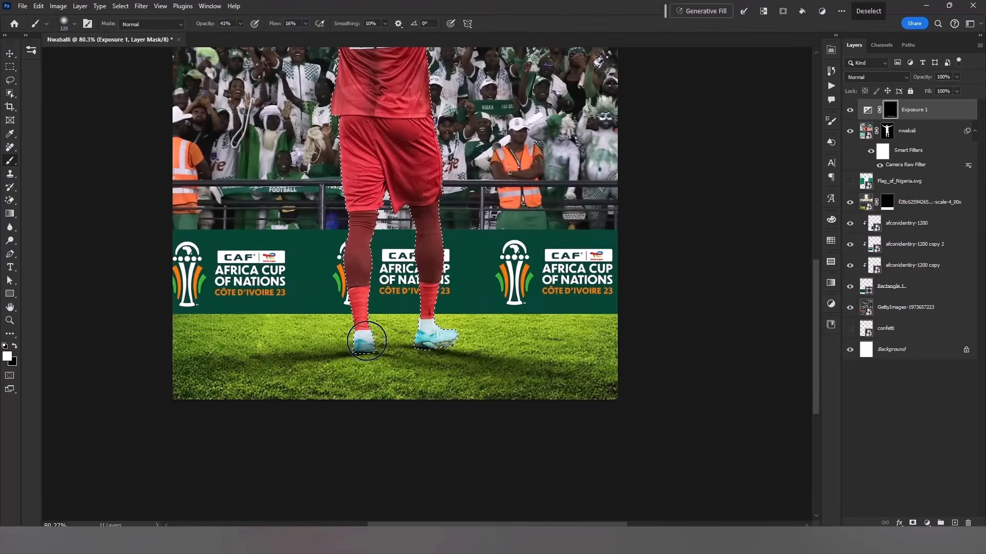
# Load the goalkeeper's silhouette as a selection and shade his shoes and legs with an 80 px brush at 20% opacity
pyautogui.press('[')
pyautogui.press('[')
pyautogui.press('[')
pyautogui.press('2')
pyautogui.click(430, 352)
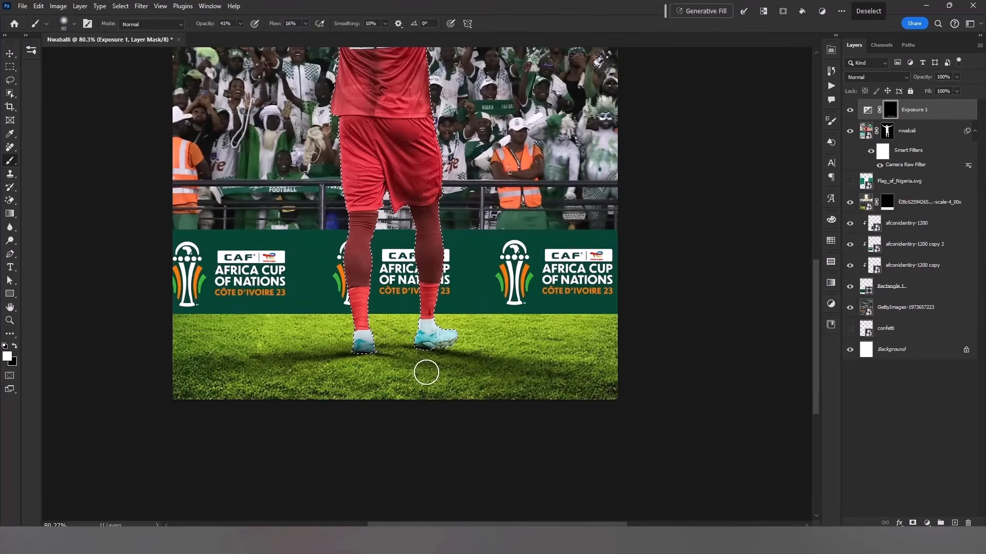
pyautogui.press('4')
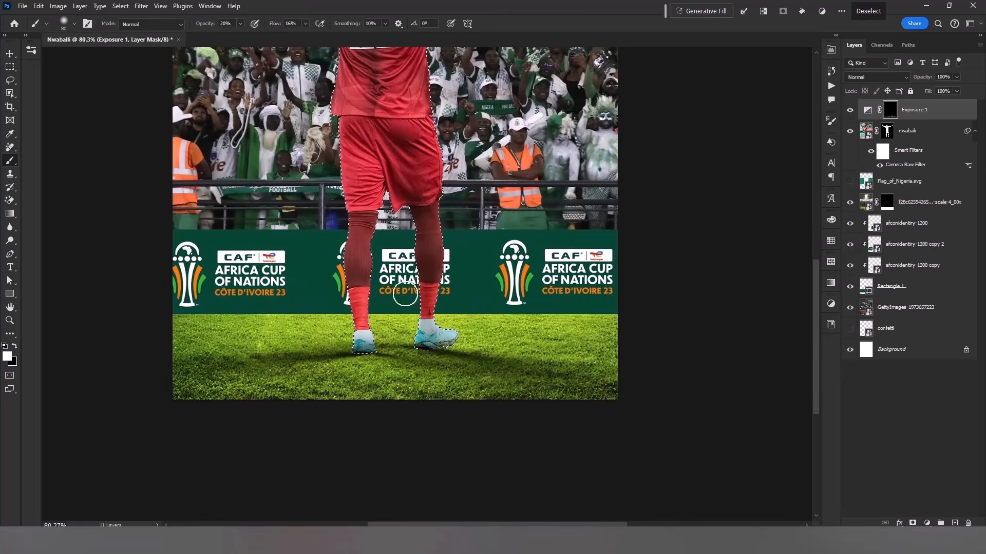
pyautogui.moveTo(362, 336)
pyautogui.mouseDown()
pyautogui.moveTo(377, 432)
pyautogui.moveTo(349, 180)
pyautogui.moveTo(355, 246)
pyautogui.moveTo(375, 233)
pyautogui.moveTo(390, 159)
pyautogui.moveTo(431, 275)
pyautogui.moveTo(431, 402)
pyautogui.mouseUp()
pyautogui.moveTo(399, 169); pyautogui.dragTo(423, 314)
# Deepen the fold shadows on the goalkeeper's shorts and shirt with a 25 to 30 px brush at 40% opacity
pyautogui.scroll(5, 419, 313)
pyautogui.press('[')
pyautogui.press('[')
pyautogui.press('[')
pyautogui.press('[')
pyautogui.press('[')
pyautogui.press('[')
pyautogui.press('[')
pyautogui.press('[')
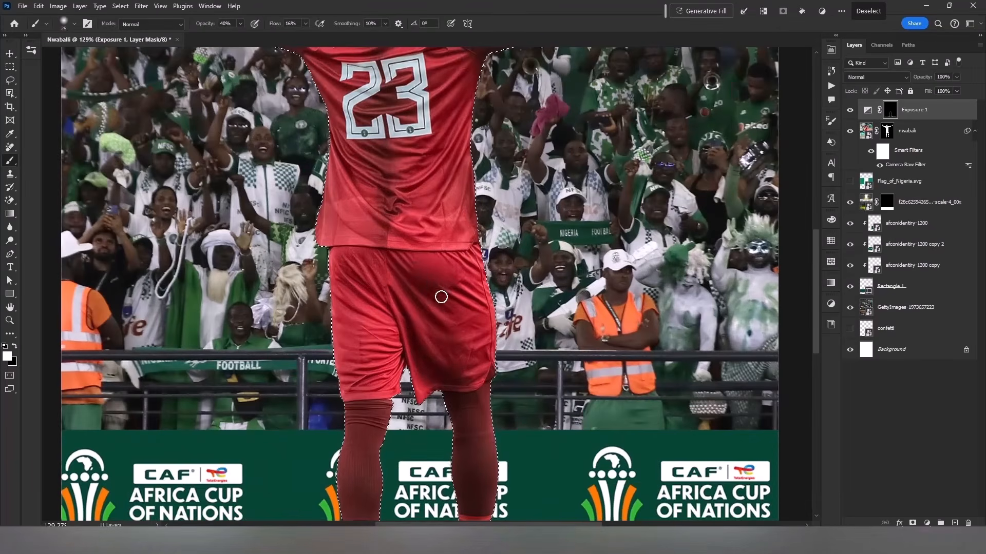
pyautogui.press(']')
pyautogui.press(']')
pyautogui.press(']')
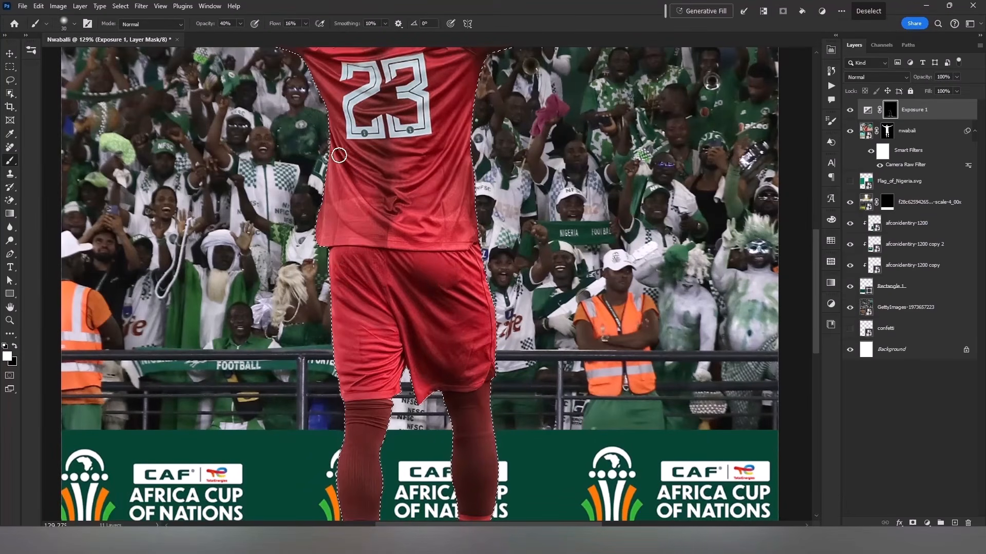
# Shade the goalkeeper's shirt and shorts broadly with a 100 to 150 px soft brush at 20% opacity
pyautogui.hotkey('ctrl', '0')
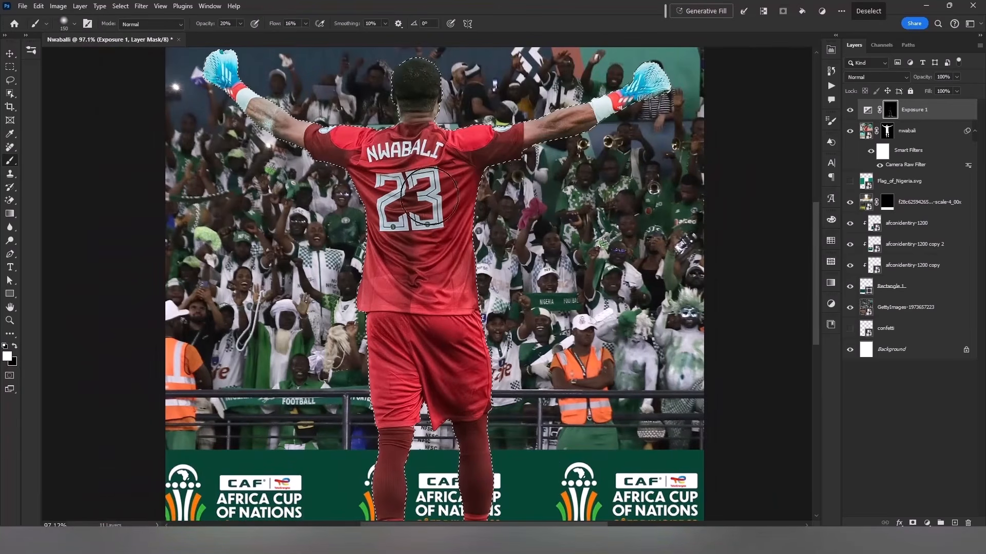
pyautogui.press('[')
pyautogui.press('[')
pyautogui.press('[')
pyautogui.press('[')
pyautogui.press('[')
pyautogui.press('[')
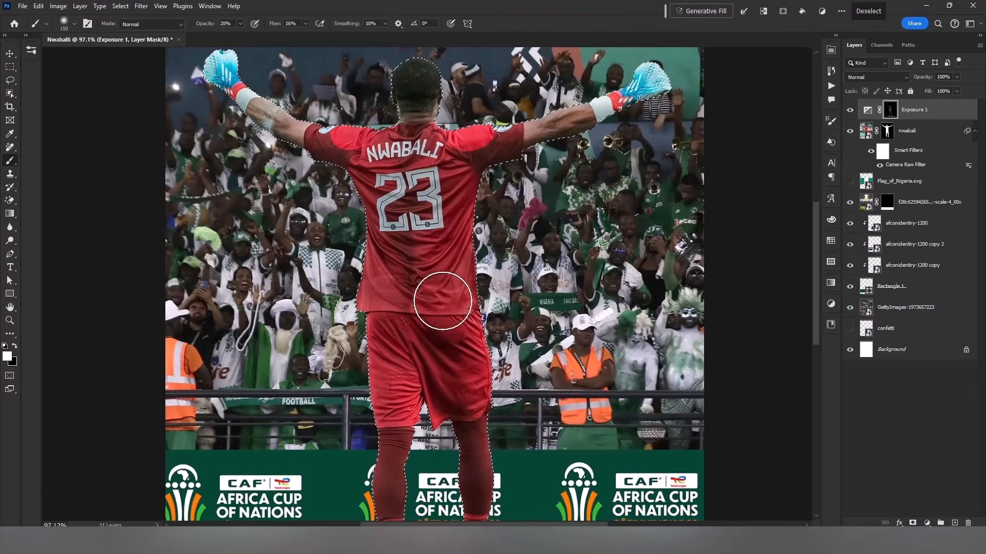
# Darken the goalkeeper's shoes and soles with a soft brush reduced to 40 px at 20% opacity, and clear the selection
pyautogui.scroll(-5, 444, 330)
pyautogui.scroll(8, 394, 416)
pyautogui.press('[')
pyautogui.press('[')
pyautogui.press('[')
pyautogui.press('[')
pyautogui.press('[')
pyautogui.press('[')
pyautogui.press('[')
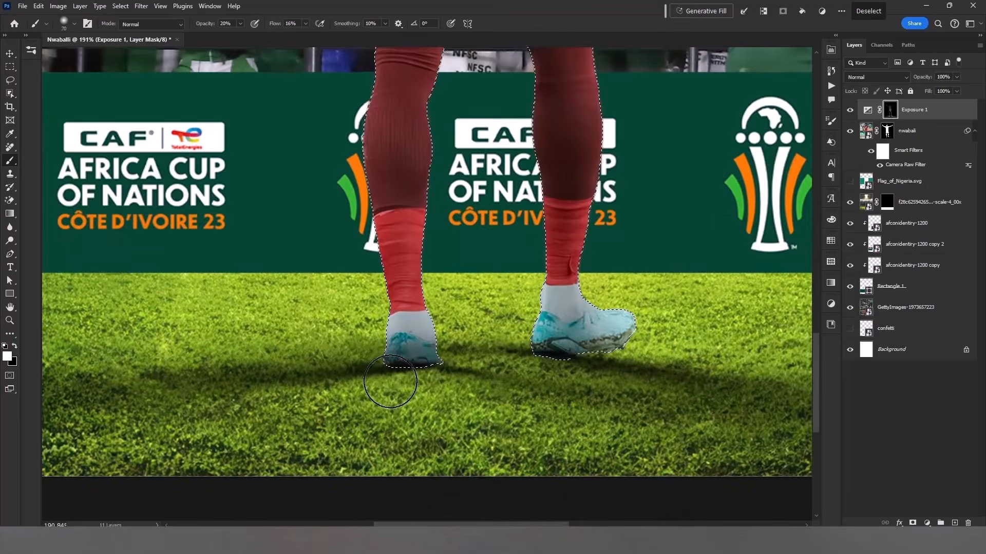
pyautogui.moveTo(572, 374)
pyautogui.mouseDown()
pyautogui.moveTo(615, 348)
pyautogui.moveTo(620, 319)
pyautogui.moveTo(633, 335)
pyautogui.moveTo(623, 347)
pyautogui.moveTo(638, 367)
pyautogui.moveTo(624, 388)
pyautogui.moveTo(583, 335)
pyautogui.moveTo(563, 368)
pyautogui.moveTo(539, 347)
pyautogui.moveTo(559, 366)
pyautogui.moveTo(624, 340)
pyautogui.moveTo(622, 352)
pyautogui.moveTo(526, 359)
pyautogui.mouseUp()
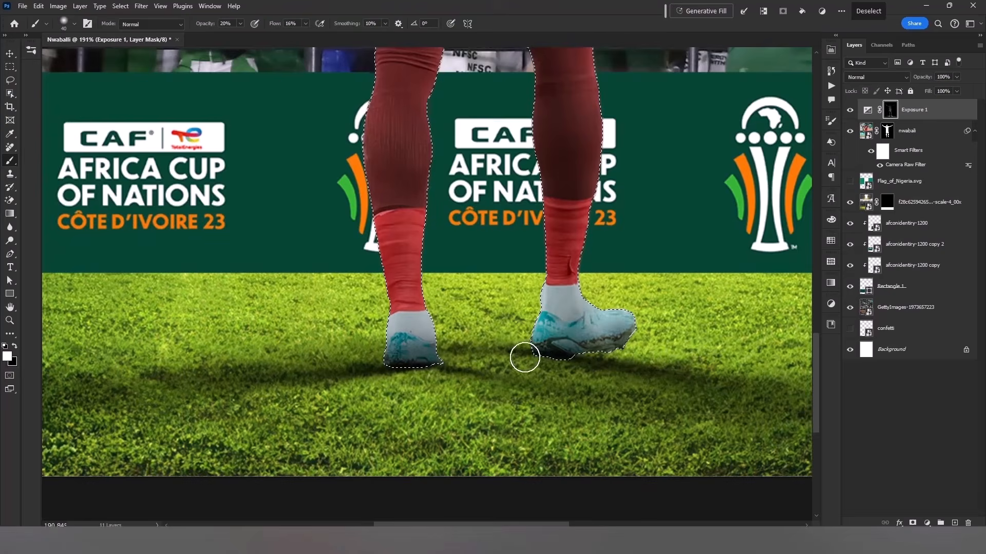
pyautogui.hotkey('ctrl', 'd')
pyautogui.scroll(-6, 433, 322)
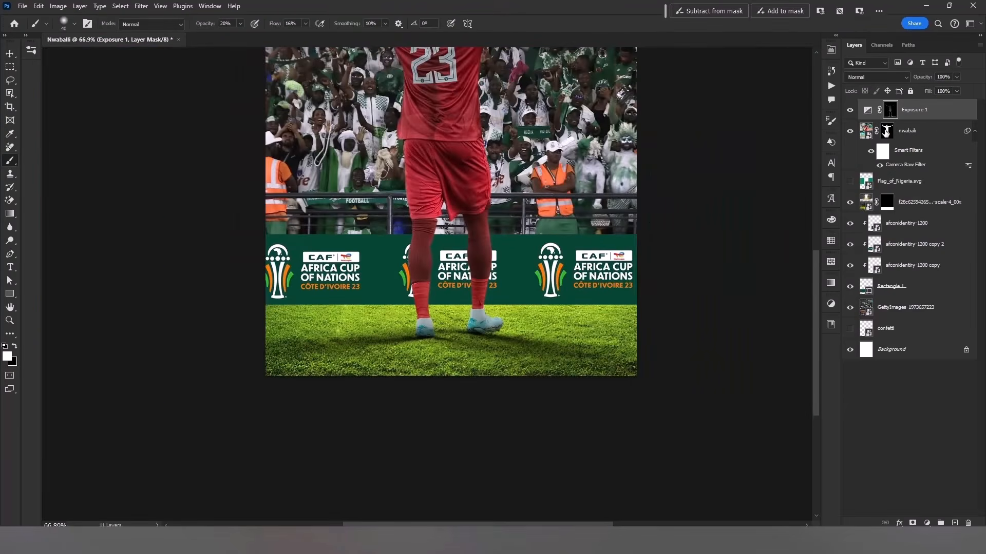
# Load the goalkeeper's mask as a selection and fill it with black on a new layer directly beneath the goalkeeper
pyautogui.click(888, 131)
pyautogui.scroll(-3, 420, 359)
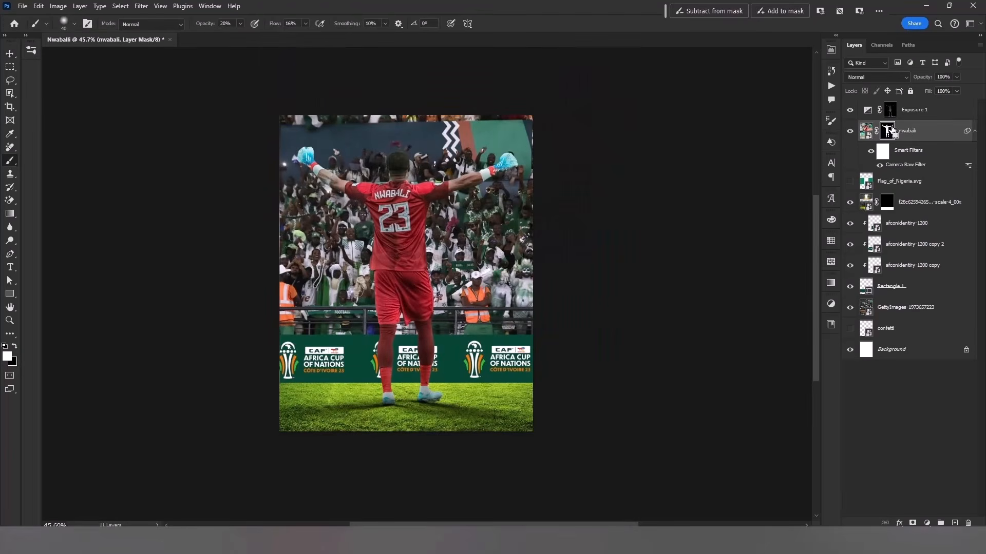
pyautogui.keyDown('ctrl'); pyautogui.click(888, 131); pyautogui.keyUp('ctrl')
pyautogui.click(914, 181)
pyautogui.click(954, 522)
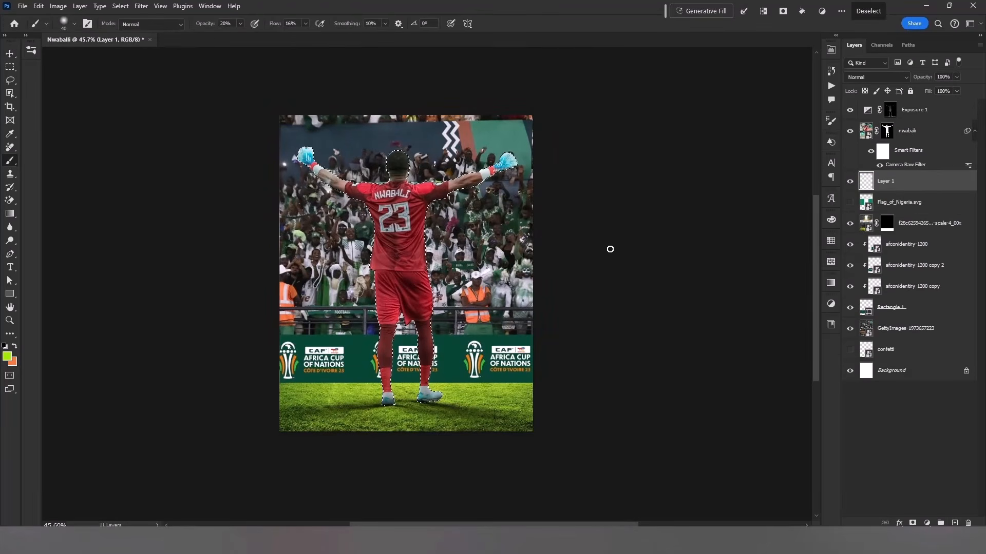
pyautogui.press('d')
pyautogui.hotkey('alt', 'BackSpace')
pyautogui.hotkey('ctrl', 'd')
# Flip and flatten the black silhouette vertically below the shoes, and skew it about -33.7° across the grass as a cast shadow
pyautogui.hotkey('ctrl', 't')
pyautogui.click(697, 11)
pyautogui.moveTo(390, 216); pyautogui.dragTo(371, 397)
pyautogui.rightClick(391, 426)
pyautogui.click(409, 256)
pyautogui.scroll(-6, 417, 303)
pyautogui.scroll(6, 417, 367)
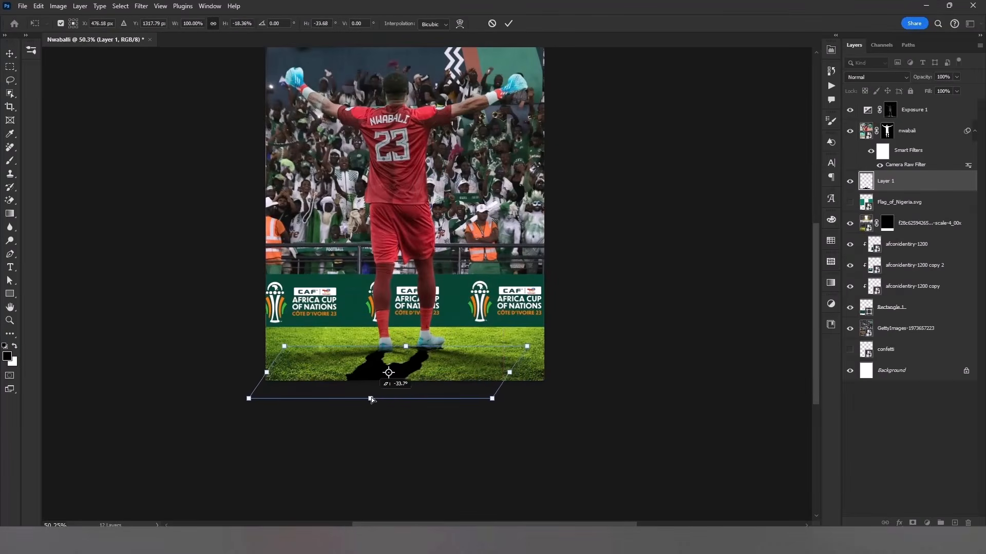
# Fit the cast shadow's upper edge to both shoes, adjusting its height to -16.83% and skew to -38.29°, and apply the transform
pyautogui.scroll(6, 411, 358)
pyautogui.moveTo(399, 334); pyautogui.dragTo(399, 343)
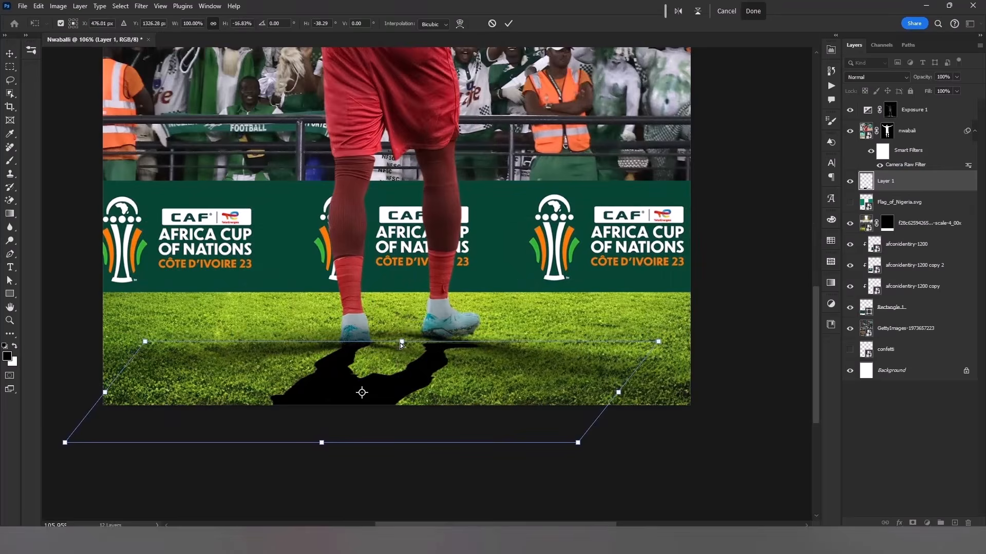
pyautogui.scroll(2, 434, 359)
pyautogui.rightClick(434, 359)
pyautogui.click(462, 214)
pyautogui.moveTo(483, 333); pyautogui.dragTo(485, 333)
pyautogui.press('Return')
pyautogui.scroll(-4, 492, 334)
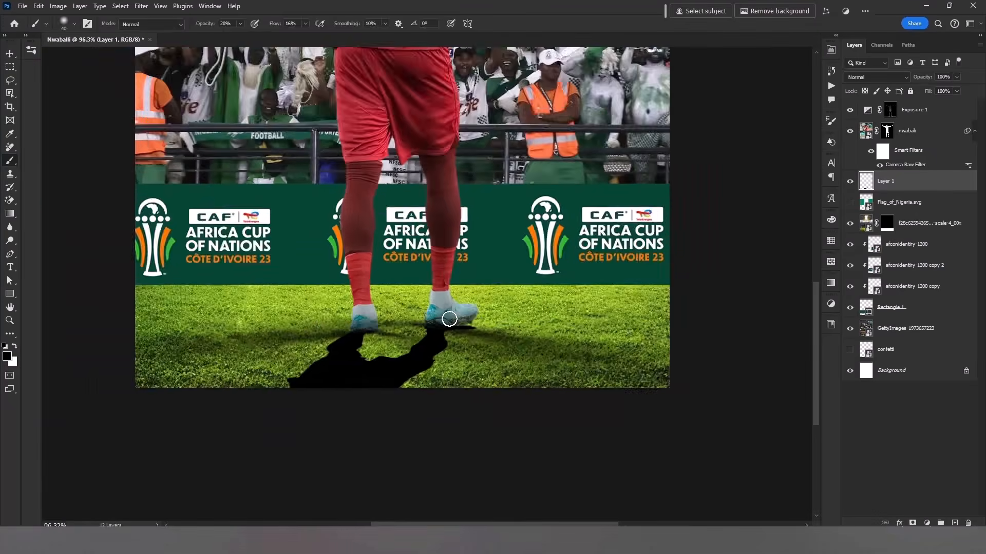
# Reduce the cast shadow layer's opacity to 50% and soften it with a 5.2 px Gaussian Blur
pyautogui.press('4')
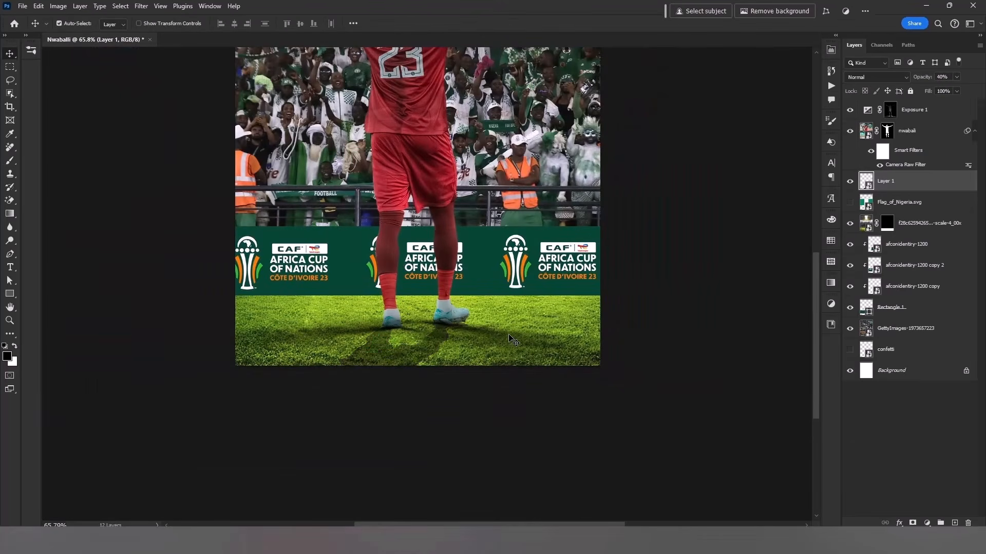
pyautogui.press('5')
pyautogui.click(99, 5)
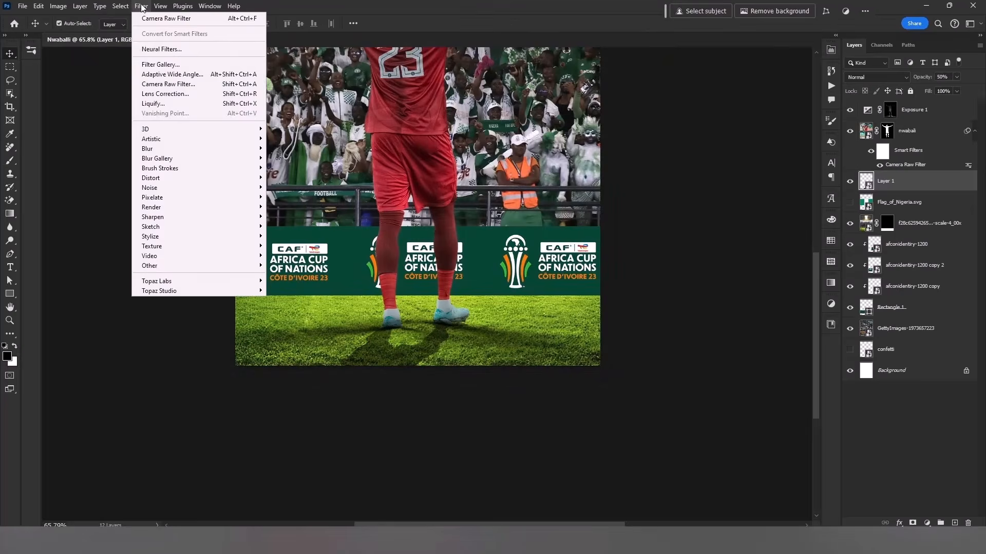
pyautogui.moveTo(198, 151)
pyautogui.click(297, 188)
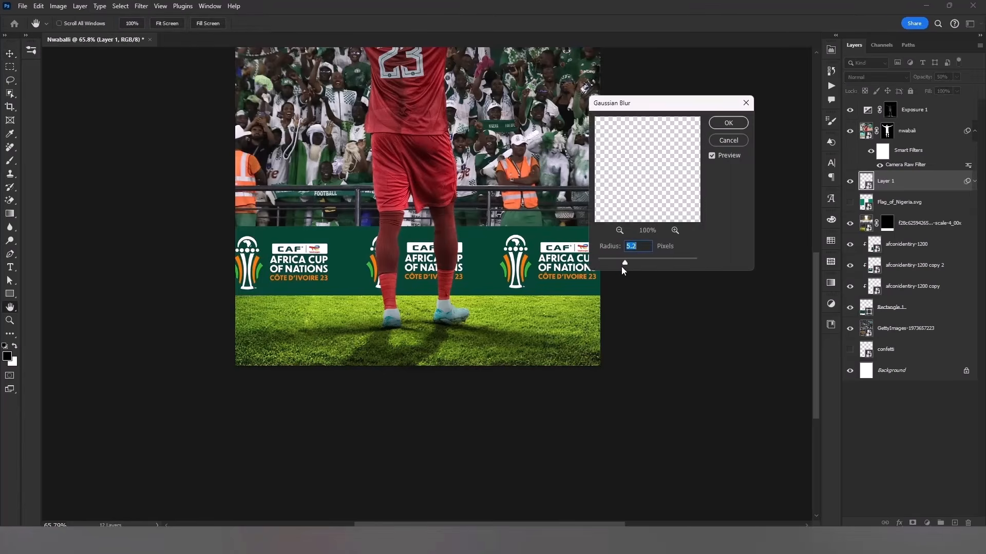
pyautogui.click(727, 123)
pyautogui.scroll(-8, 454, 280)
pyautogui.moveTo(455, 280); pyautogui.dragTo(428, 325)
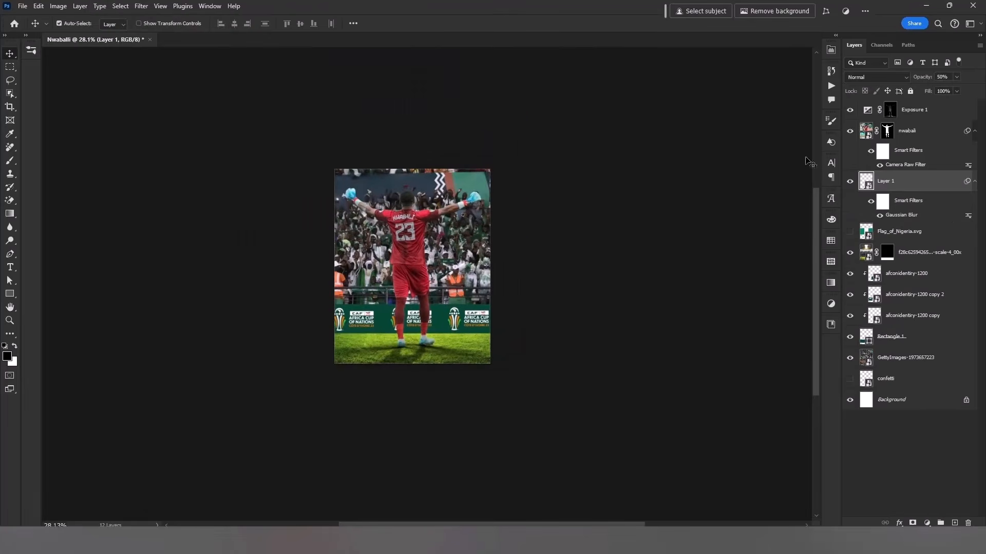
# Darken the grass at the poster's lower edge by painting white on the Exposure 1 mask, using a soft 500 px brush at 50% opacity
pyautogui.click(888, 114)
pyautogui.press('b')
pyautogui.press('x')
pyautogui.scroll(4, 356, 360)
pyautogui.press(']')
pyautogui.press(']')
pyautogui.press(']')
pyautogui.press(']')
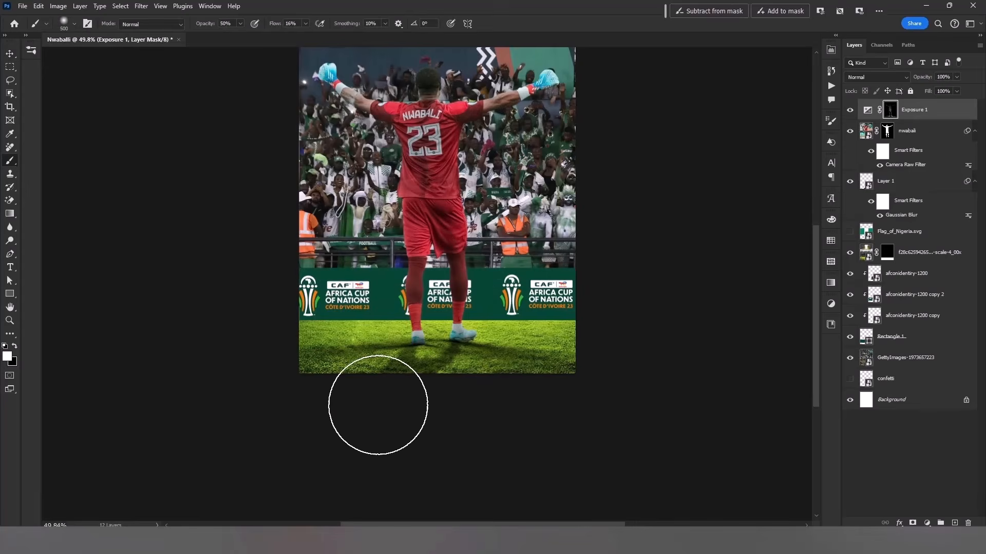
# Deepen the darkening along the lower grass on the same mask with the brush reduced to 250 px
pyautogui.press('p')
pyautogui.press('b')
pyautogui.press('[')
pyautogui.press('[')
pyautogui.press('[')
pyautogui.scroll(2, 539, 399)
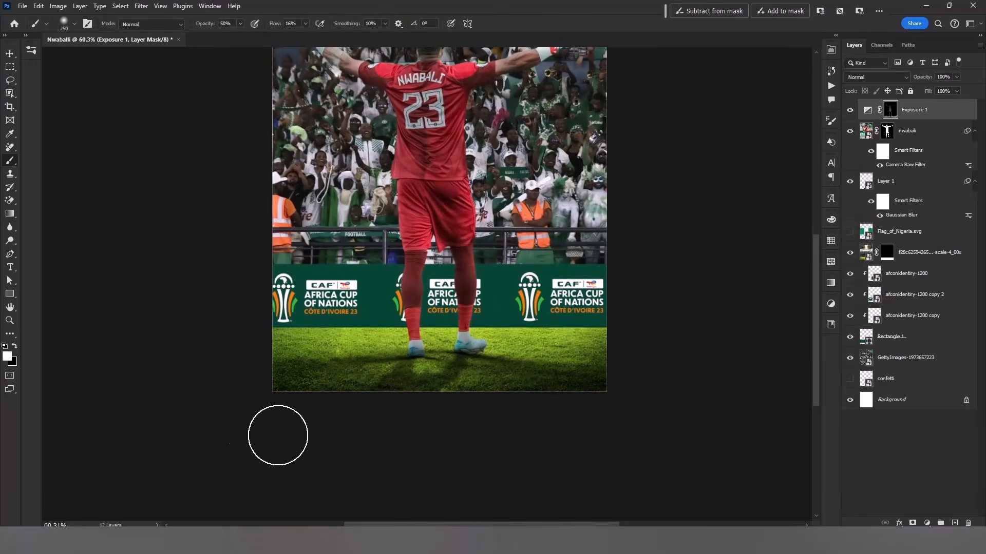
pyautogui.press('v')
pyautogui.scroll(-3, 431, 343)
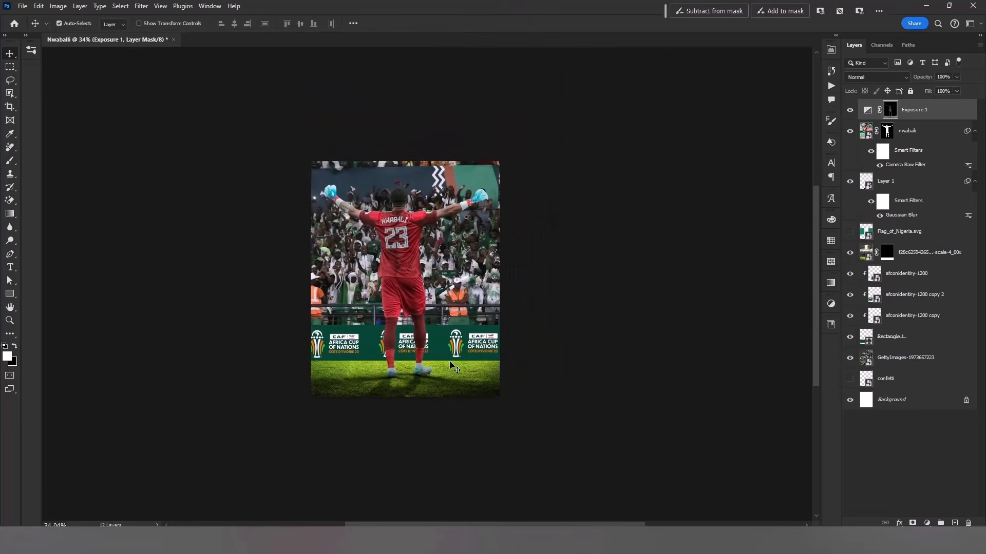
# Add a white Linear Dodge (Add) inner shadow to the green board rectangle, repositioning it and setting its opacity to 20%
pyautogui.click(880, 339)
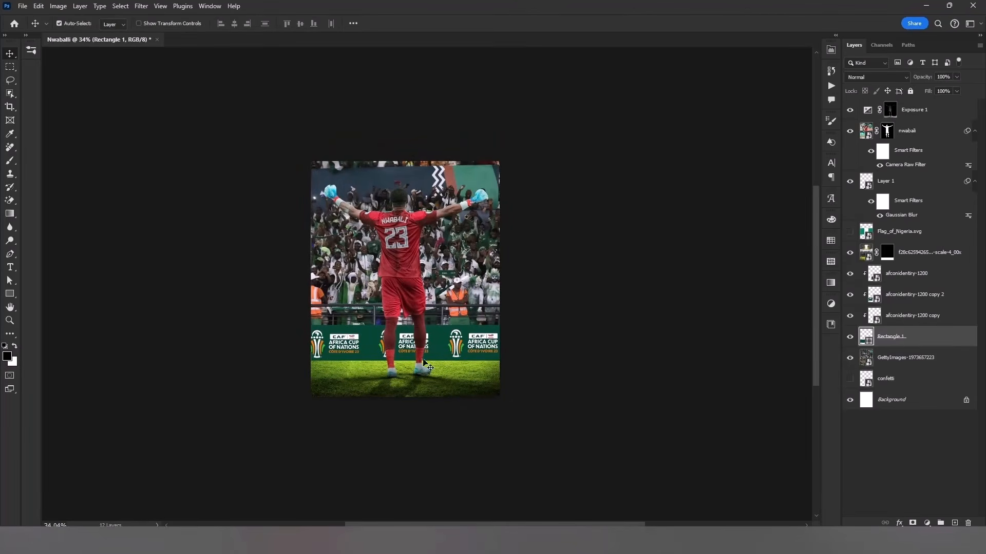
pyautogui.scroll(3, 446, 371)
pyautogui.click(895, 522)
pyautogui.click(899, 453)
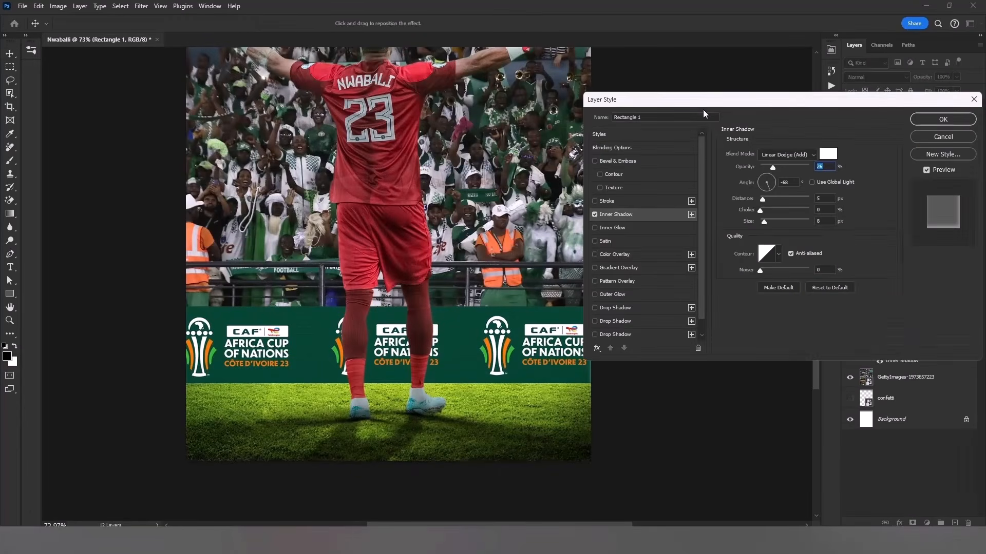
pyautogui.moveTo(706, 101); pyautogui.dragTo(611, 101)
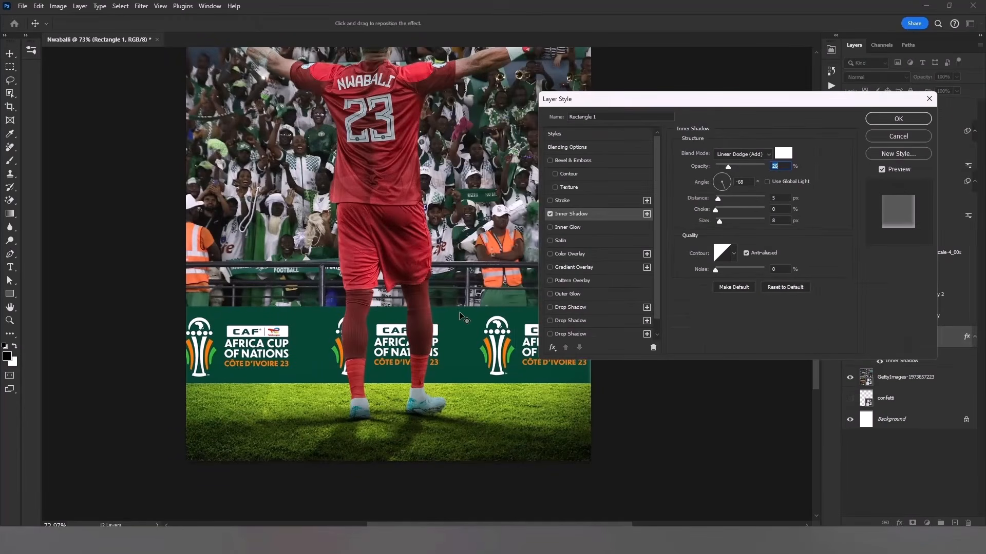
pyautogui.moveTo(464, 319); pyautogui.dragTo(529, 296)
pyautogui.moveTo(726, 169); pyautogui.dragTo(723, 169)
# Add a second inner shadow to the board, using Multiply blending and black (000000)
pyautogui.click(647, 213)
pyautogui.click(754, 154)
pyautogui.click(734, 200)
pyautogui.click(783, 154)
pyautogui.write('000000')
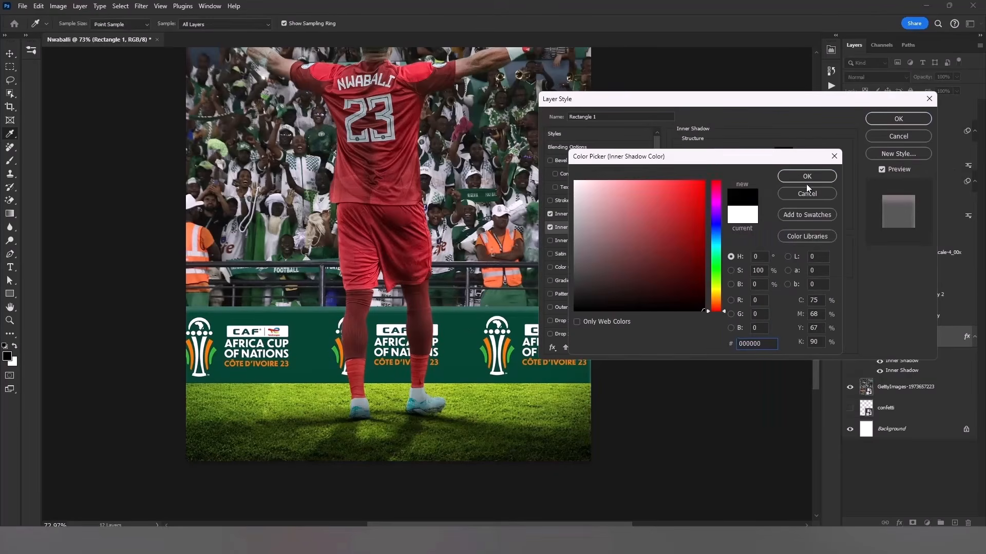
pyautogui.click(806, 181)
# Cast the black inner shadow along the board's lower edge, raising its opacity to about 60% and enlarging its size
pyautogui.moveTo(483, 358); pyautogui.dragTo(472, 353)
pyautogui.moveTo(692, 171); pyautogui.dragTo(708, 171)
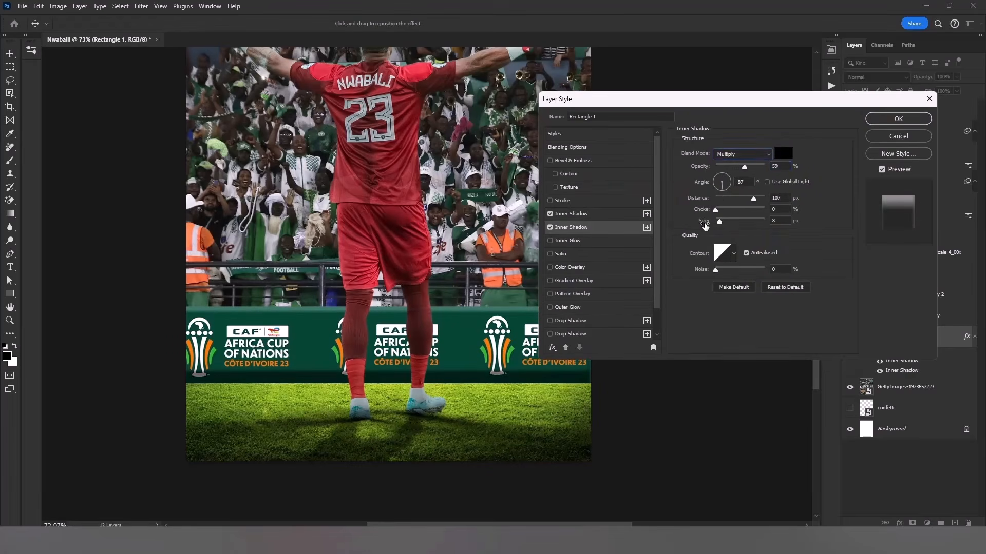
pyautogui.moveTo(704, 224); pyautogui.dragTo(713, 224)
pyautogui.moveTo(501, 333); pyautogui.dragTo(515, 324)
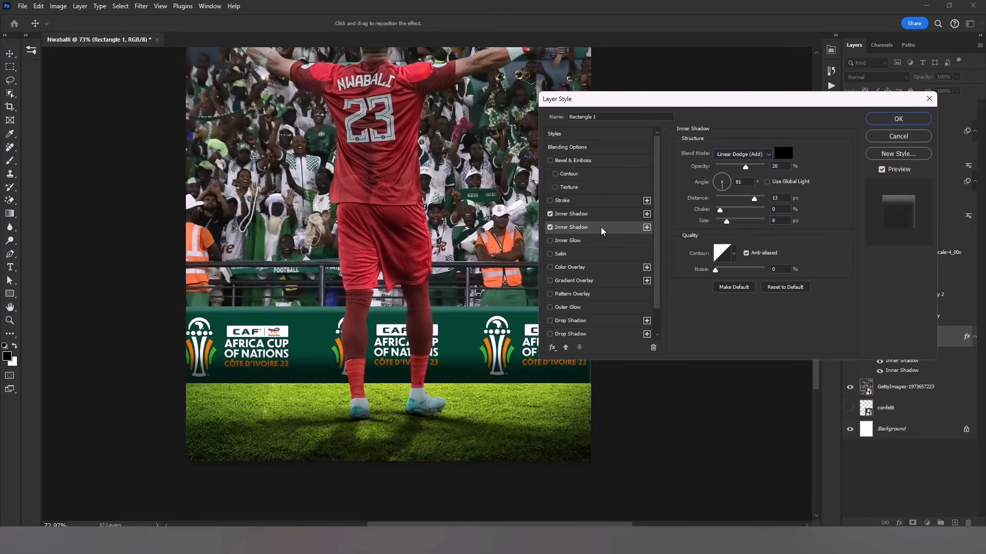
# Set the white inner shadow to 24% opacity, 112° angle, 13 px distance and 11 px size, and apply the layer style
pyautogui.click(571, 213)
pyautogui.moveTo(509, 335); pyautogui.dragTo(512, 333)
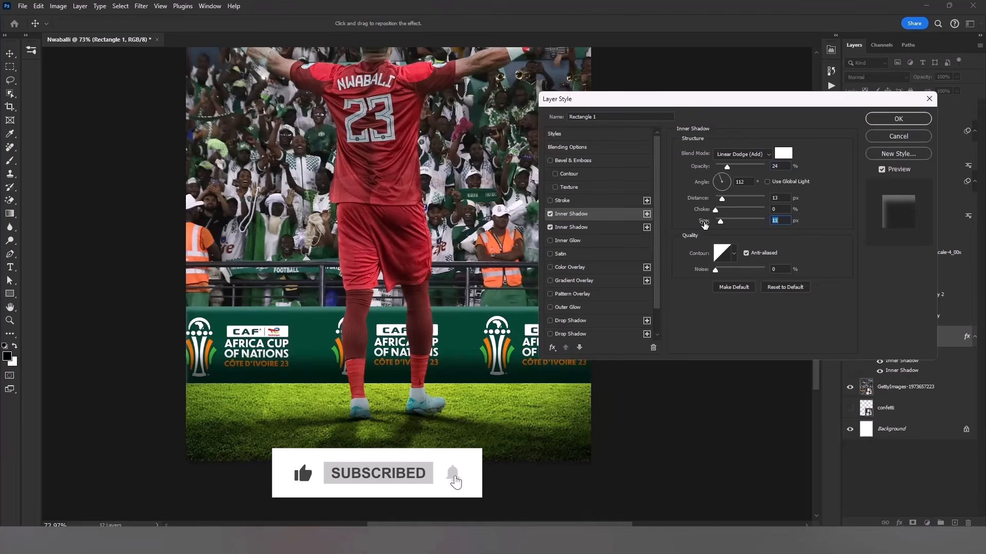
pyautogui.press('Return')
pyautogui.scroll(-5, 437, 304)
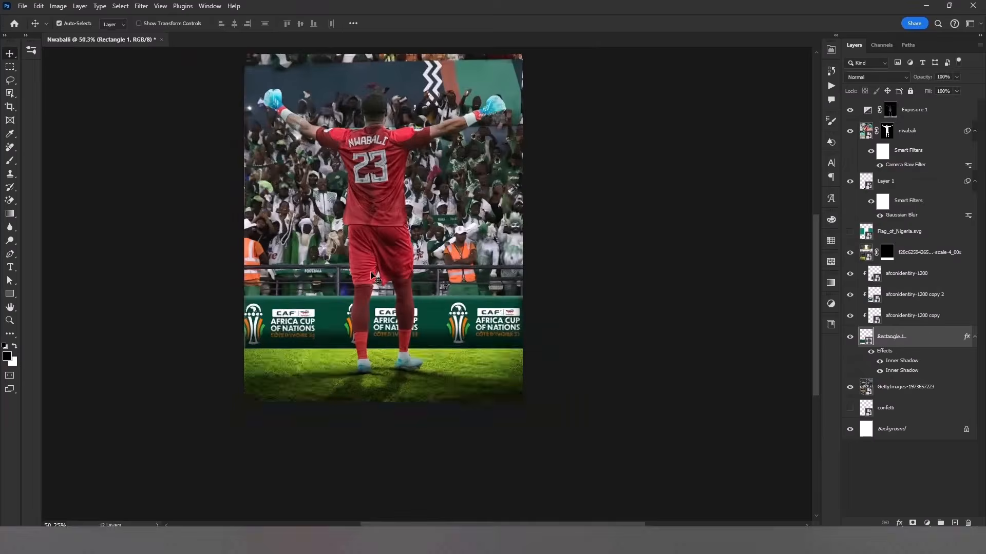
# Feather the grass layer's mask slightly to soften where the grass meets the board
pyautogui.doubleClick(887, 252)
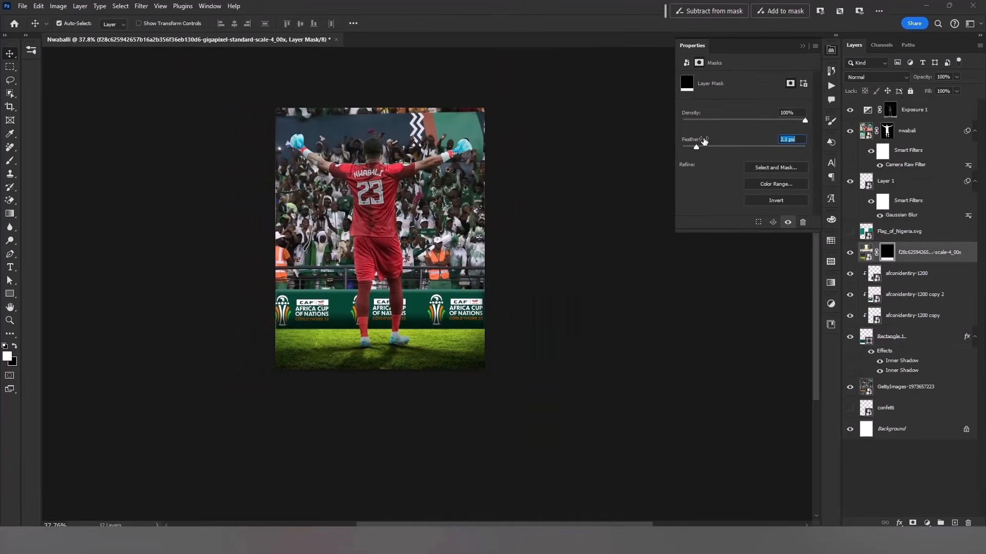
pyautogui.moveTo(707, 142); pyautogui.dragTo(710, 141)
# Separate the board's two inner shadows into their own layers and add a layer mask to each
pyautogui.click(899, 373)
pyautogui.rightClick(900, 358)
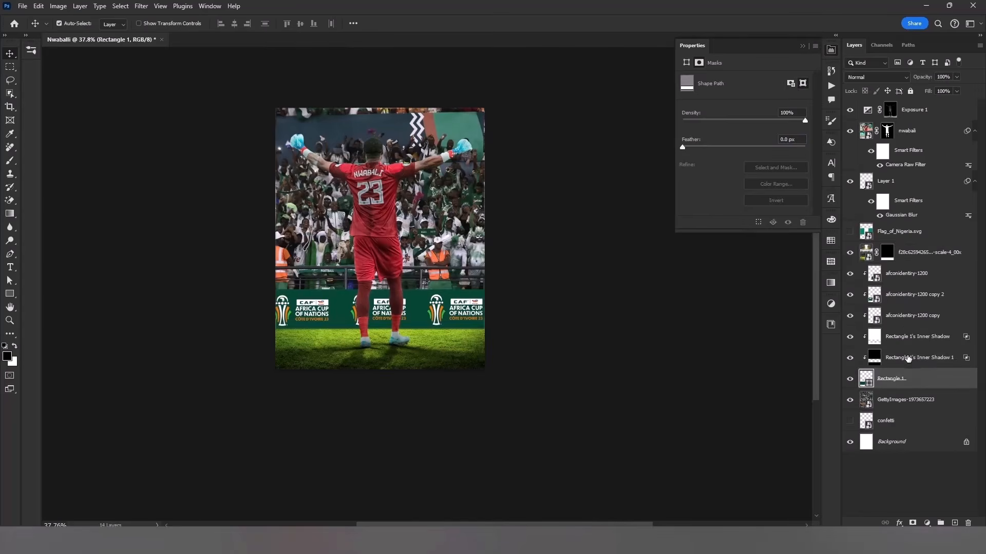
pyautogui.click(906, 357)
pyautogui.click(912, 523)
pyautogui.click(912, 339)
pyautogui.click(912, 522)
# Paint black on both inner shadow masks with a soft 150 px brush at 100% opacity, hiding the shading at the board's ends
pyautogui.press('b')
pyautogui.press('x')
pyautogui.scroll(3, 432, 340)
pyautogui.press('x')
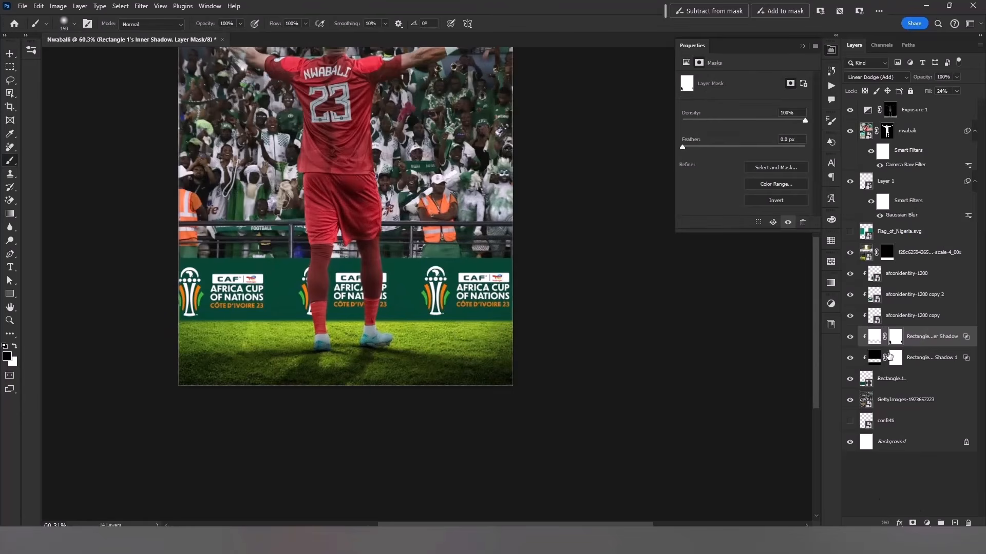
pyautogui.hotkey('alt', '[')
pyautogui.press('v')
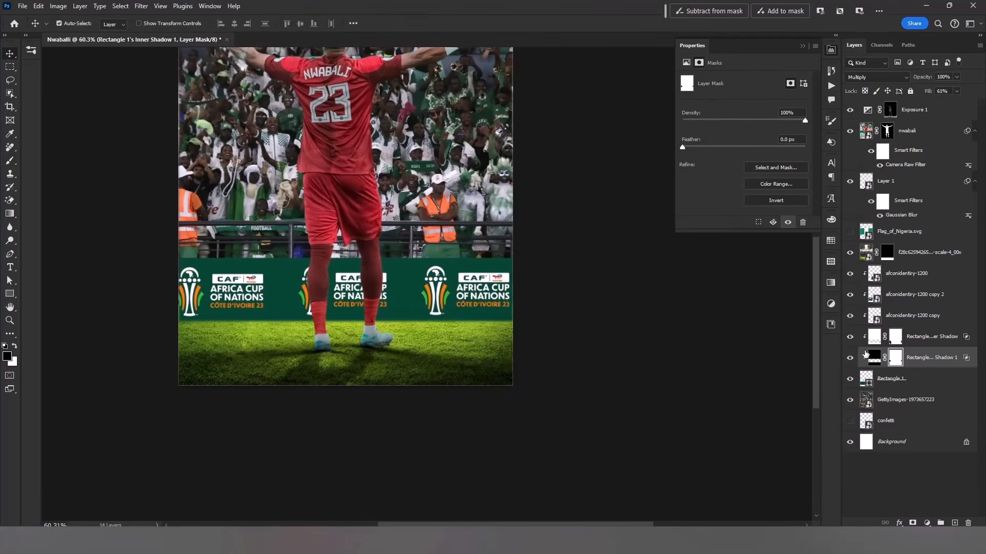
# Set the grass layer mask's feather to 1.3 px
pyautogui.click(887, 252)
pyautogui.moveTo(682, 147)
pyautogui.mouseDown()
pyautogui.moveTo(704, 149)
pyautogui.moveTo(691, 148)
pyautogui.mouseUp()
pyautogui.scroll(-2, 618, 264)
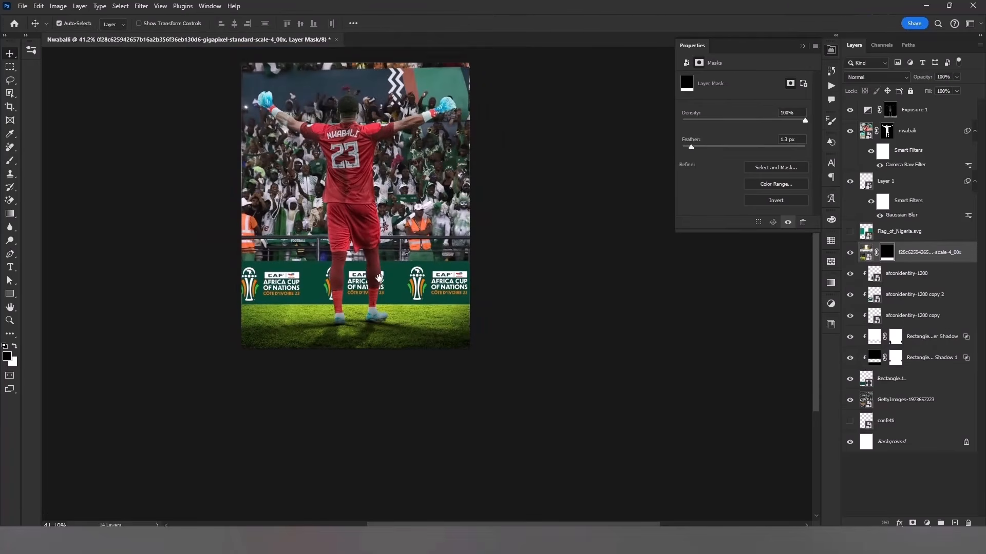
# Hide the left and middle logos and set the right logo's blend mode to Pin Light
pyautogui.click(719, 301)
pyautogui.click(850, 273)
pyautogui.click(850, 295)
pyautogui.click(903, 296)
pyautogui.click(903, 315)
pyautogui.click(876, 77)
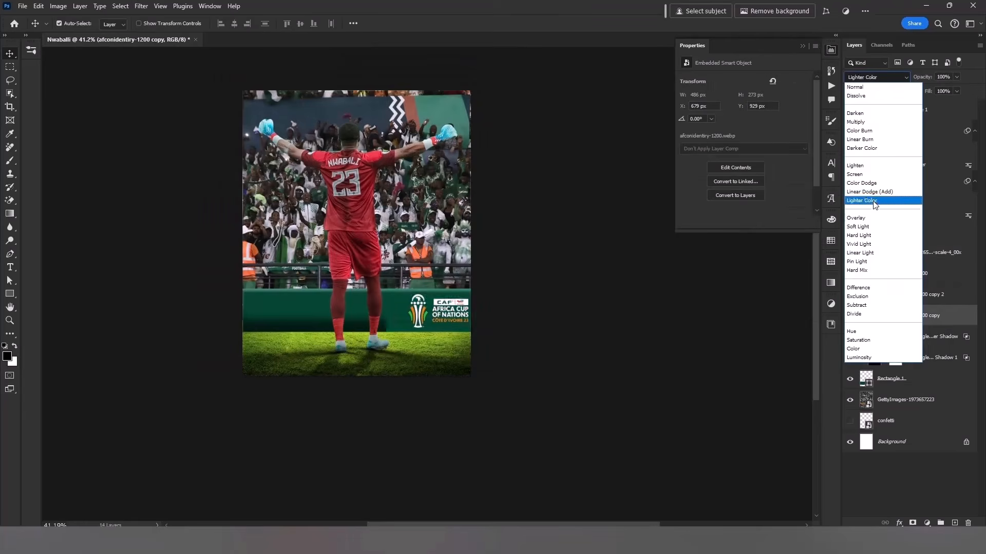
pyautogui.click(876, 261)
# Show the left and middle logos again and set both to the Pin Light blend mode
pyautogui.click(897, 301)
pyautogui.click(850, 294)
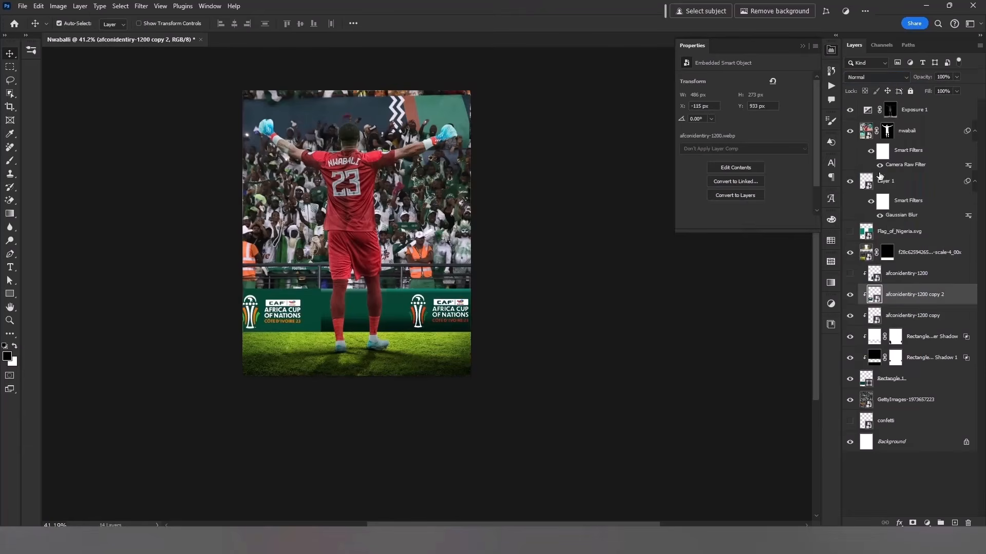
pyautogui.click(875, 77)
pyautogui.click(863, 287)
pyautogui.click(898, 274)
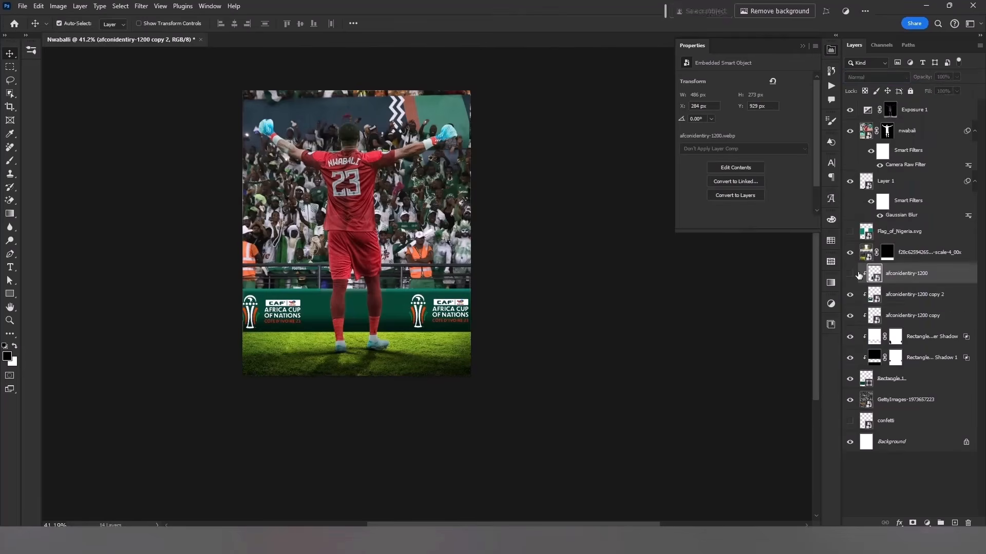
pyautogui.click(850, 273)
pyautogui.click(876, 76)
pyautogui.click(864, 261)
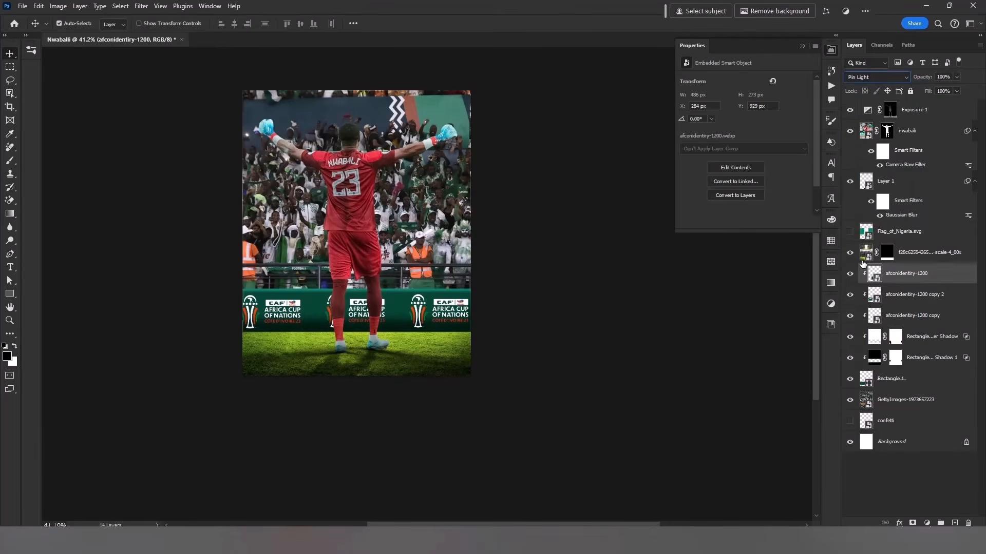
pyautogui.scroll(7, 408, 331)
pyautogui.scroll(-3, 408, 332)
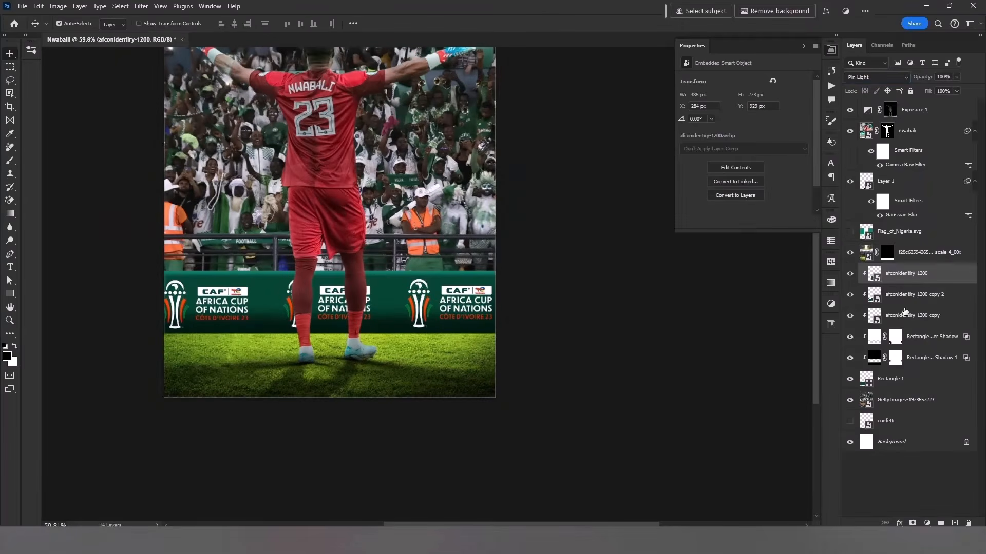
# Combine the three logo layers into one smart object and set its blend mode to Pin Light
pyautogui.keyDown('shift'); pyautogui.click(909, 317); pyautogui.keyUp('shift')
pyautogui.hotkey('ctrl', 'e')
pyautogui.click(876, 77)
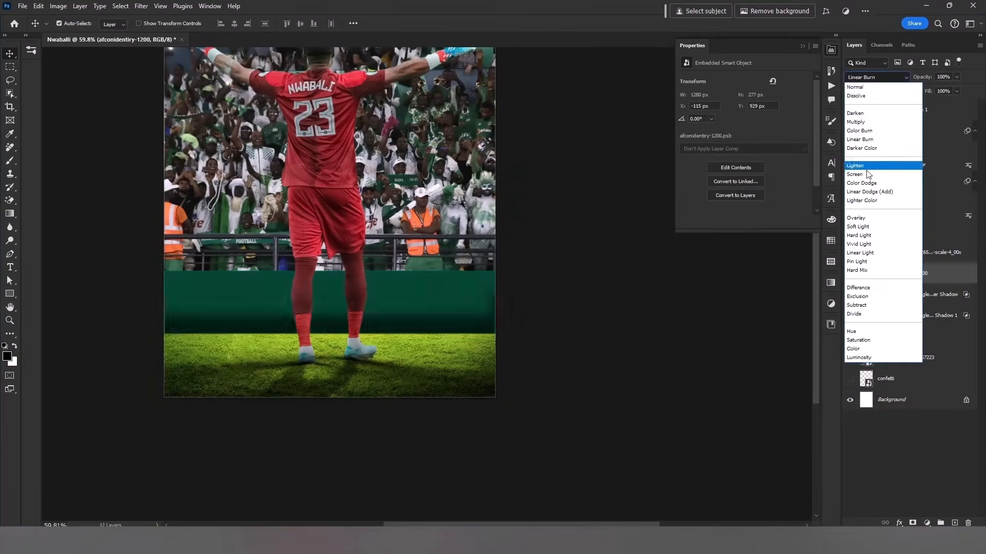
pyautogui.click(867, 261)
# Apply a Hue/Saturation adjustment to the combined logos as a smart filter
pyautogui.hotkey('ctrl', 'u')
pyautogui.click(508, 145)
pyautogui.click(554, 133)
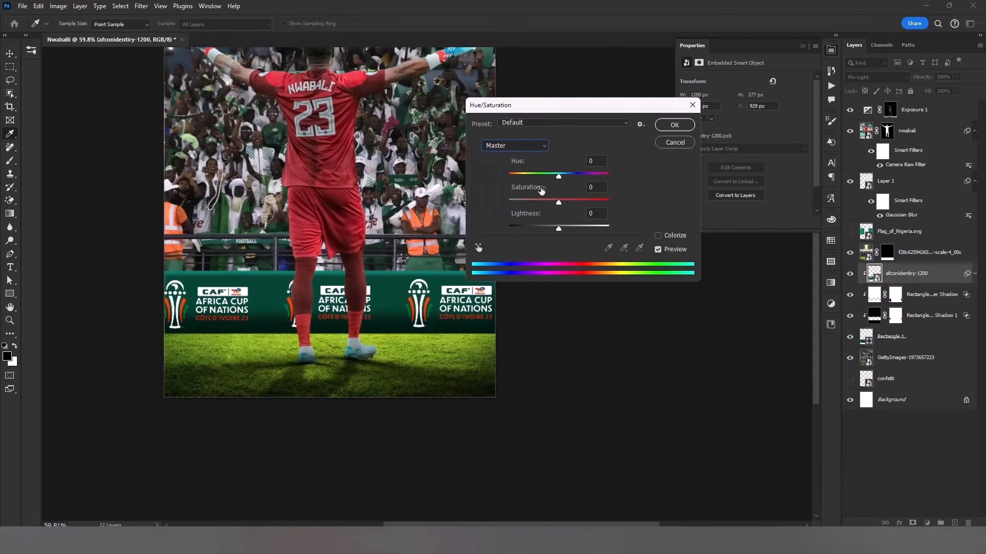
pyautogui.click(670, 125)
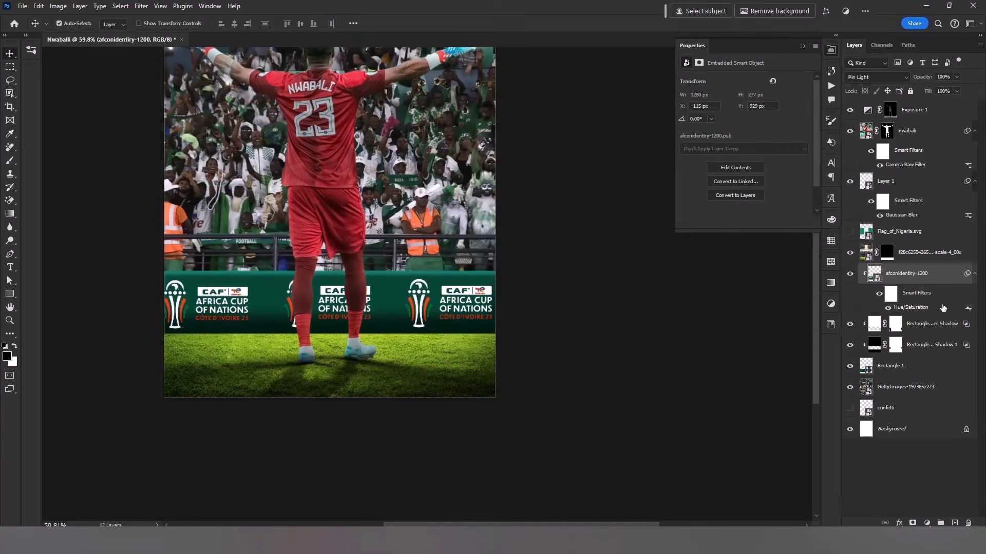
# Convert the board rectangle and its inner shadow layers to a smart object, and combine that with the logos into a single smart object
pyautogui.click(933, 327)
pyautogui.keyDown('shift'); pyautogui.click(917, 365); pyautogui.keyUp('shift')
pyautogui.hotkey('ctrl', 'alt', 's')
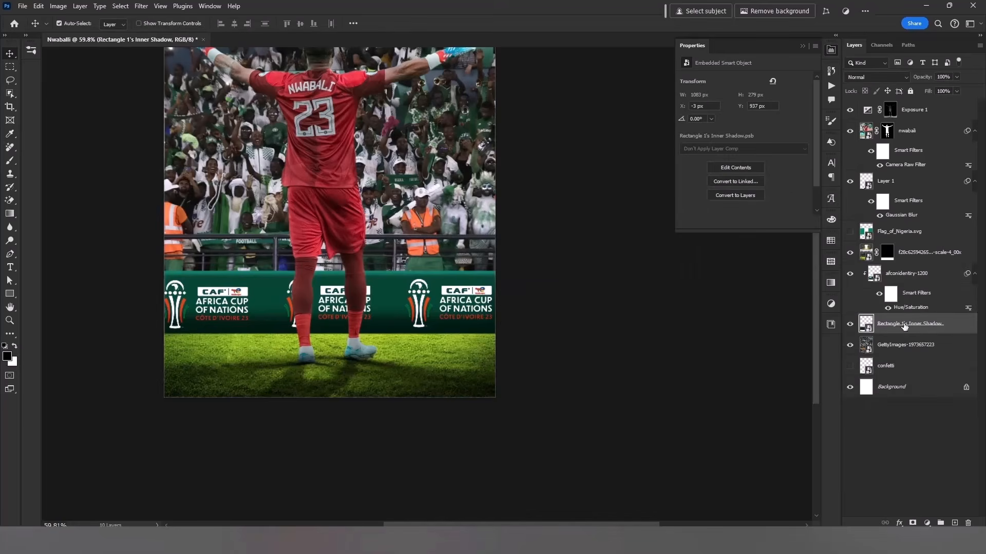
pyautogui.click(974, 275)
pyautogui.keyDown('shift'); pyautogui.click(928, 278); pyautogui.keyUp('shift')
pyautogui.hotkey('ctrl', 'alt', 's')
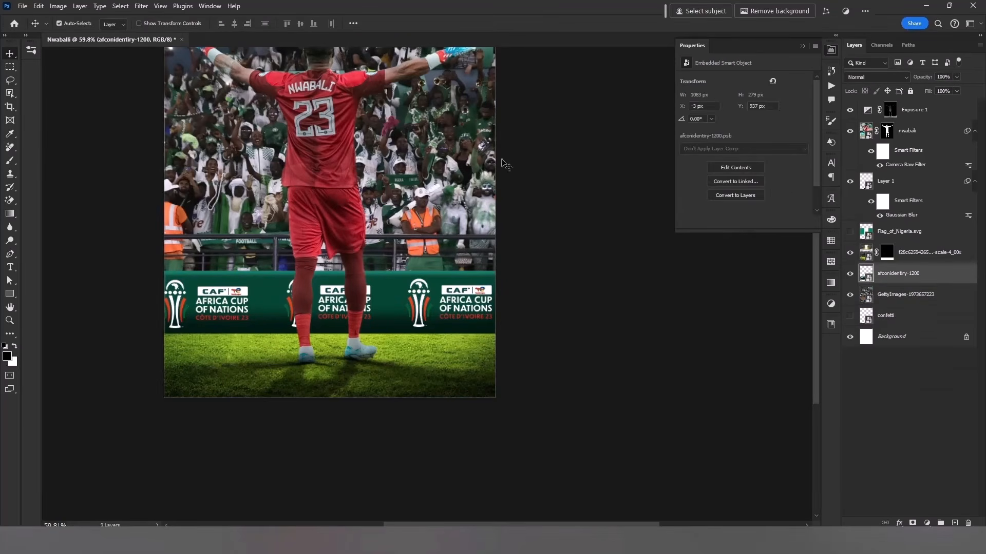
# Sharpen the combined logo board with the Sharpen filter
pyautogui.click(139, 6)
pyautogui.moveTo(250, 208)
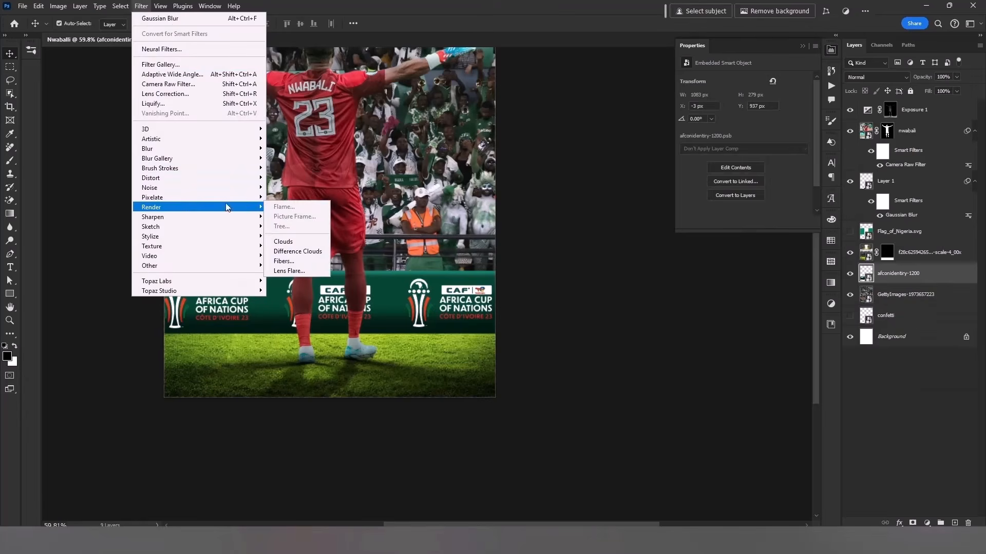
pyautogui.click(288, 226)
# Add monochromatic Gaussian noise to the logo board smart object and collapse its smart filter list
pyautogui.click(141, 6)
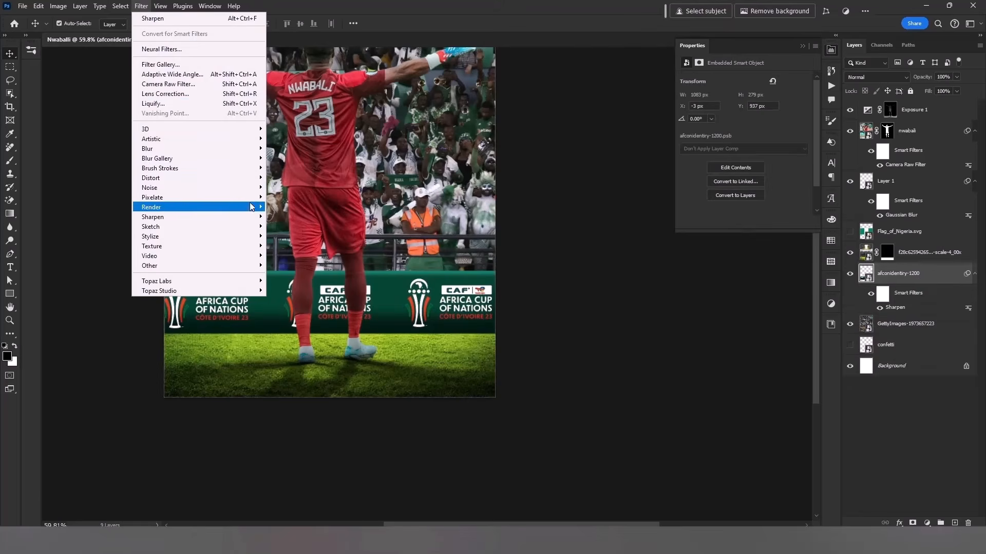
pyautogui.moveTo(149, 188)
pyautogui.click(287, 188)
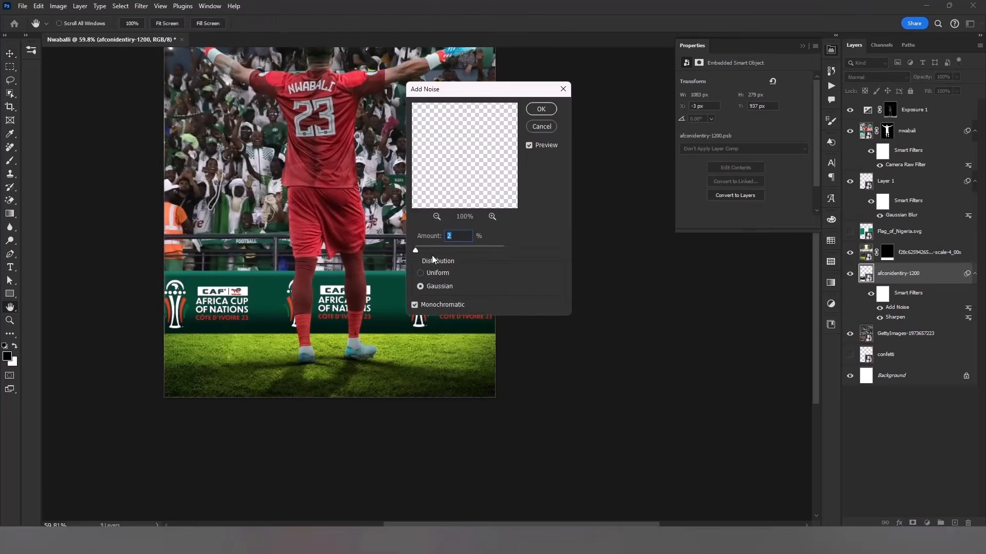
pyautogui.moveTo(425, 240); pyautogui.dragTo(434, 240)
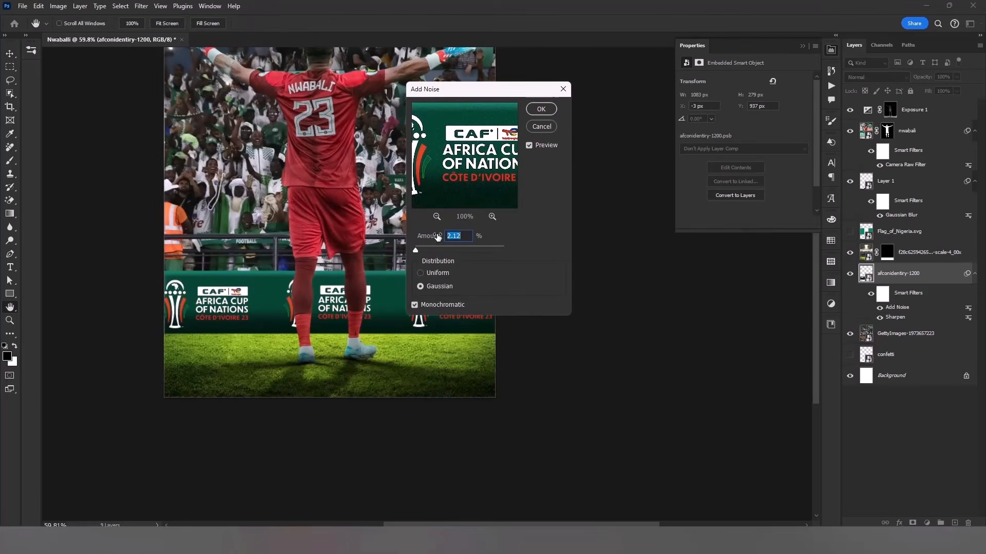
pyautogui.write('2')
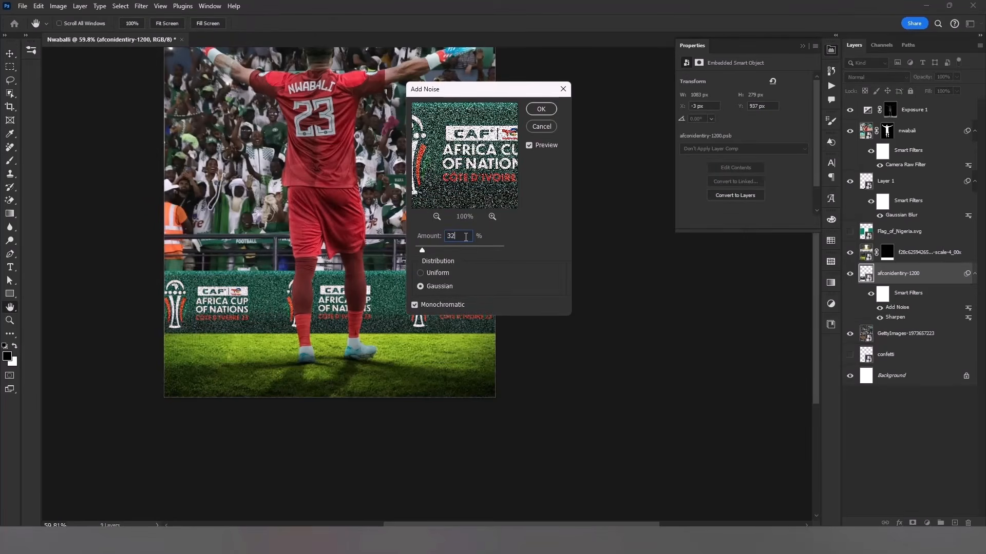
pyautogui.click(540, 109)
pyautogui.press('v')
pyautogui.scroll(-5, 339, 241)
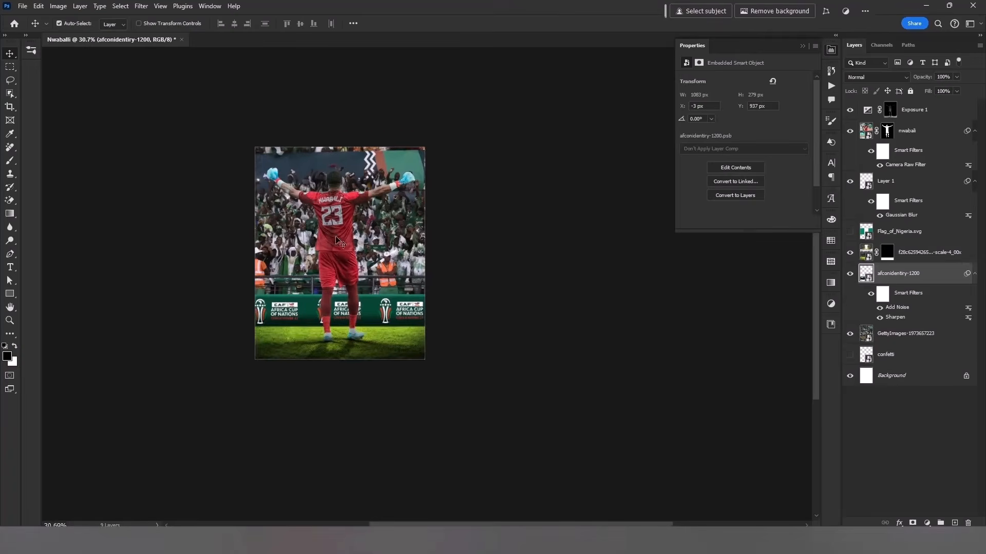
pyautogui.scroll(1, 338, 241)
pyautogui.click(974, 276)
# Show the Nigeria flag layer, scale it to about 42%, and place it beside the goalkeeper
pyautogui.click(942, 236)
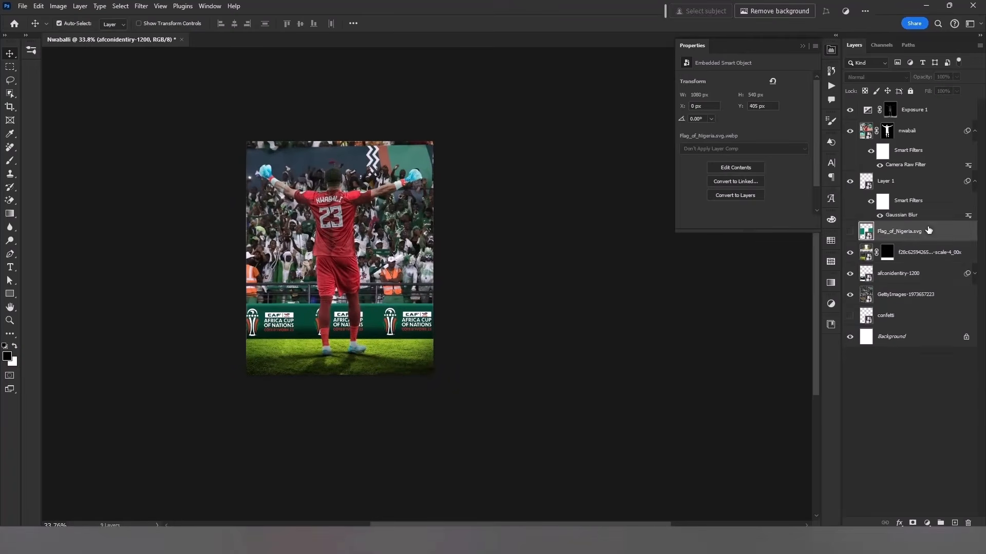
pyautogui.click(849, 232)
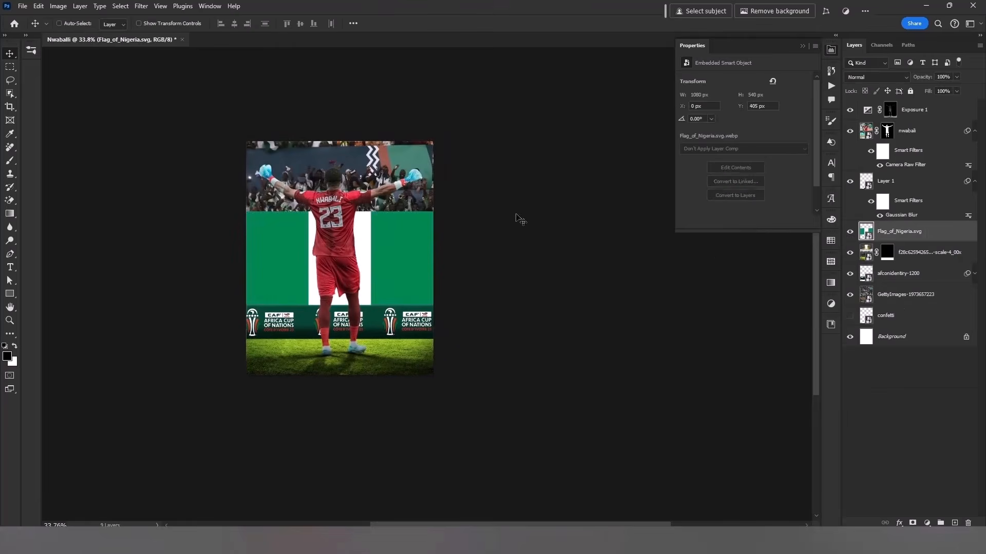
pyautogui.hotkey('ctrl', 't')
pyautogui.moveTo(432, 212); pyautogui.dragTo(382, 236)
pyautogui.moveTo(367, 245); pyautogui.dragTo(410, 229)
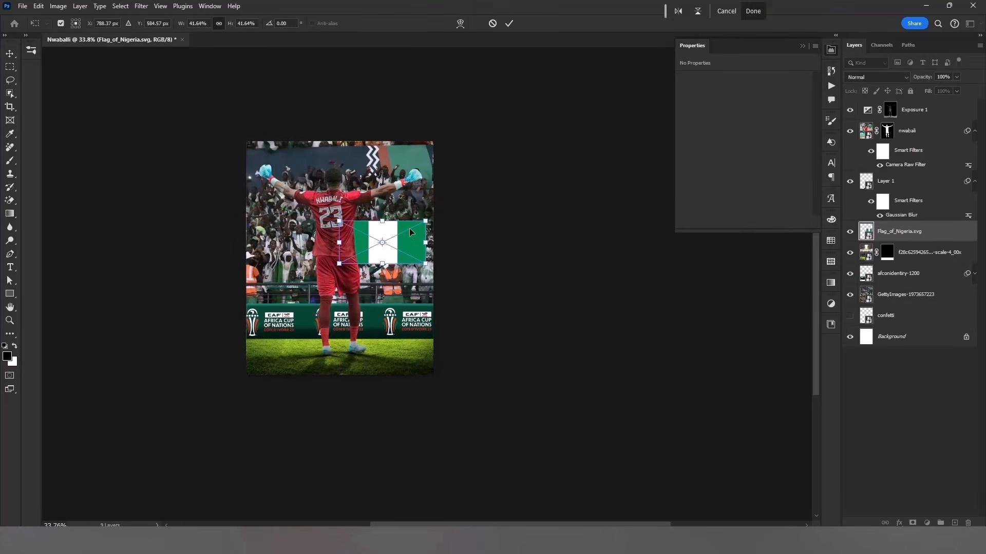
# Warp the flag with the Arch style at a bend of about -18.6%, so its upper edge sags
pyautogui.click(461, 23)
pyautogui.click(252, 23)
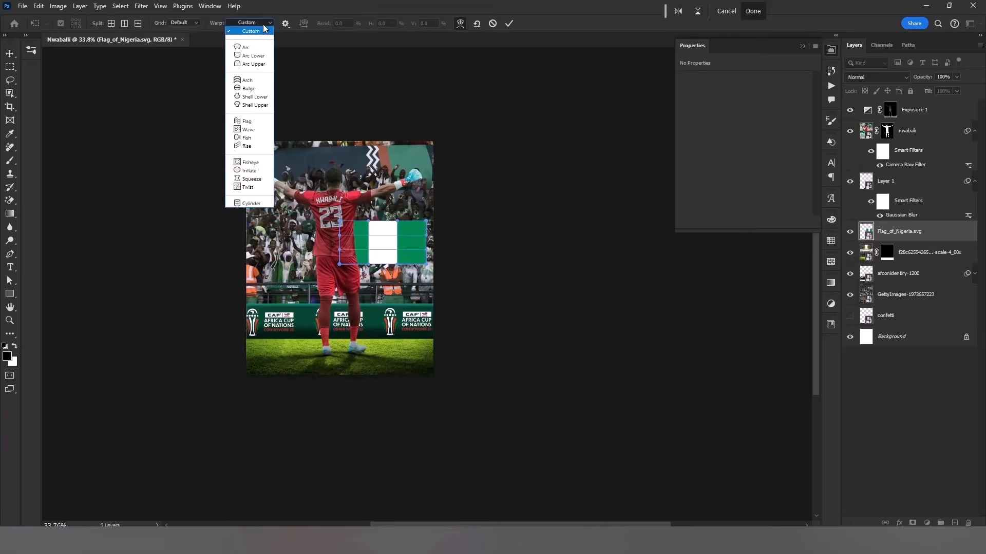
pyautogui.click(246, 81)
pyautogui.moveTo(382, 206); pyautogui.dragTo(383, 227)
pyautogui.click(508, 23)
# Scale the flag down to about 388 px wide and move it over the railing and logo board
pyautogui.scroll(3, 426, 244)
pyautogui.hotkey('ctrl', 't')
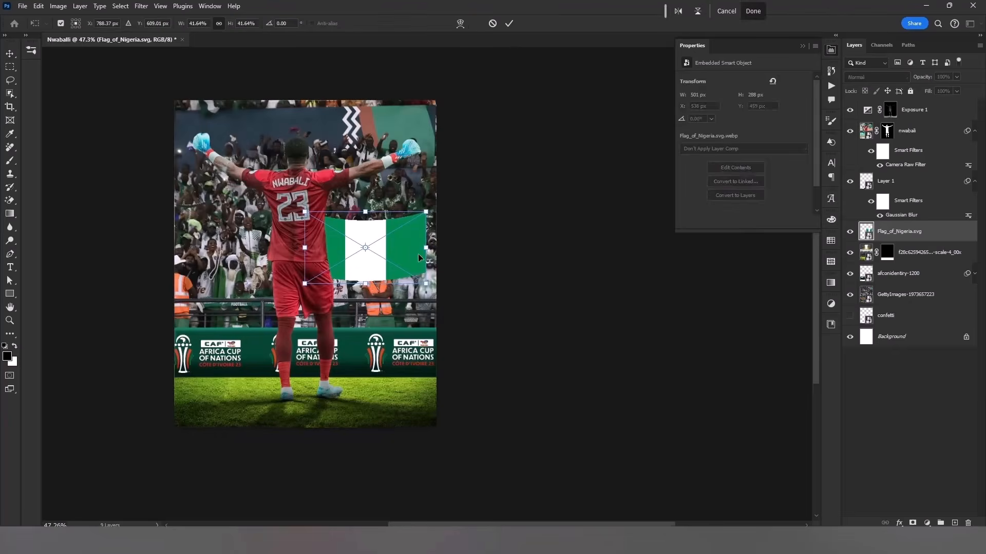
pyautogui.moveTo(305, 211); pyautogui.dragTo(332, 231)
pyautogui.moveTo(386, 254); pyautogui.dragTo(388, 319)
pyautogui.press('Return')
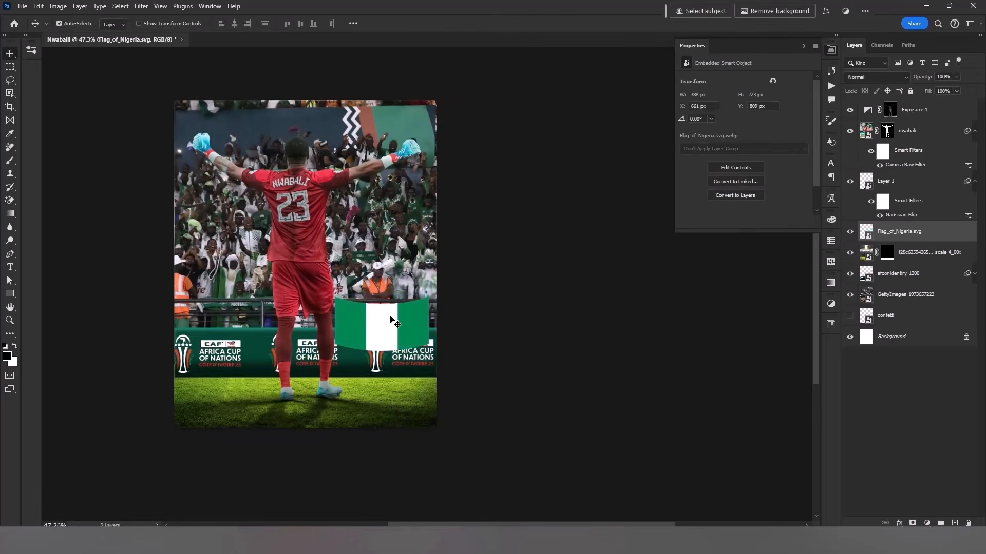
# Move the flag layer beneath the logo board layer and nudge the flag to about X 665, Y 817 px
pyautogui.moveTo(902, 240); pyautogui.dragTo(902, 284)
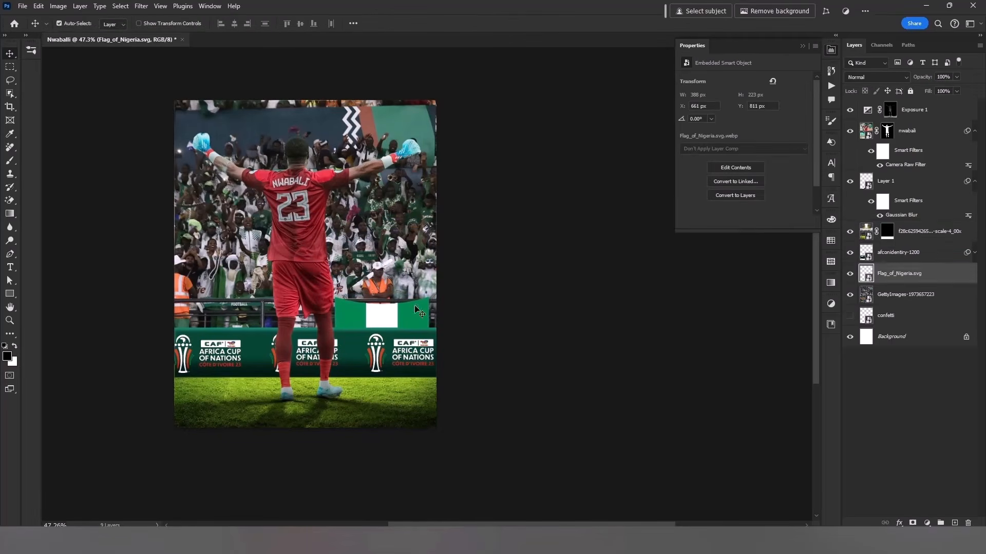
pyautogui.scroll(5, 414, 310)
pyautogui.moveTo(415, 310); pyautogui.dragTo(421, 317)
pyautogui.press('Down')
pyautogui.press('Down')
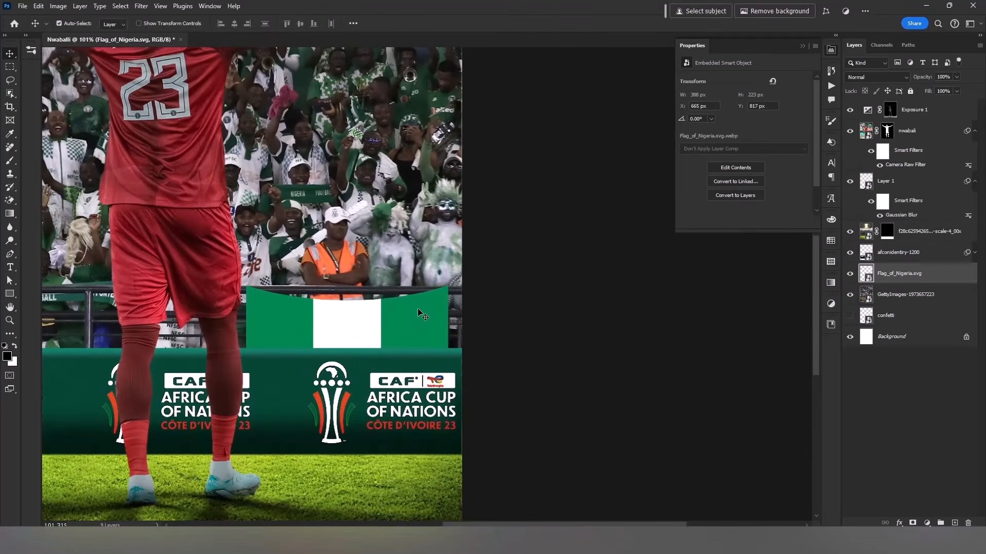
# Reduce the flag's Arch warp slightly, so it is about 219 px high
pyautogui.scroll(-3, 417, 308)
pyautogui.hotkey('ctrl', 't')
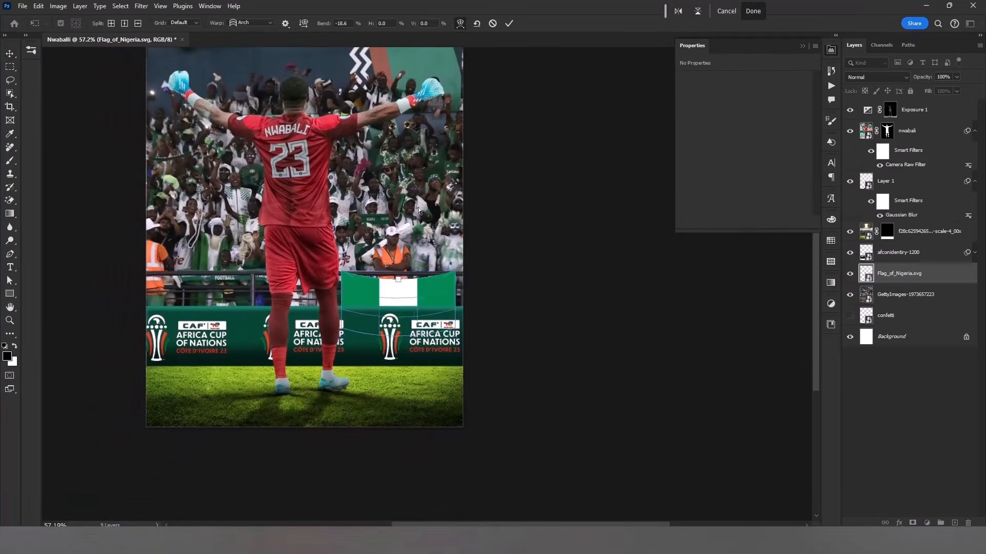
pyautogui.scroll(5, 403, 272)
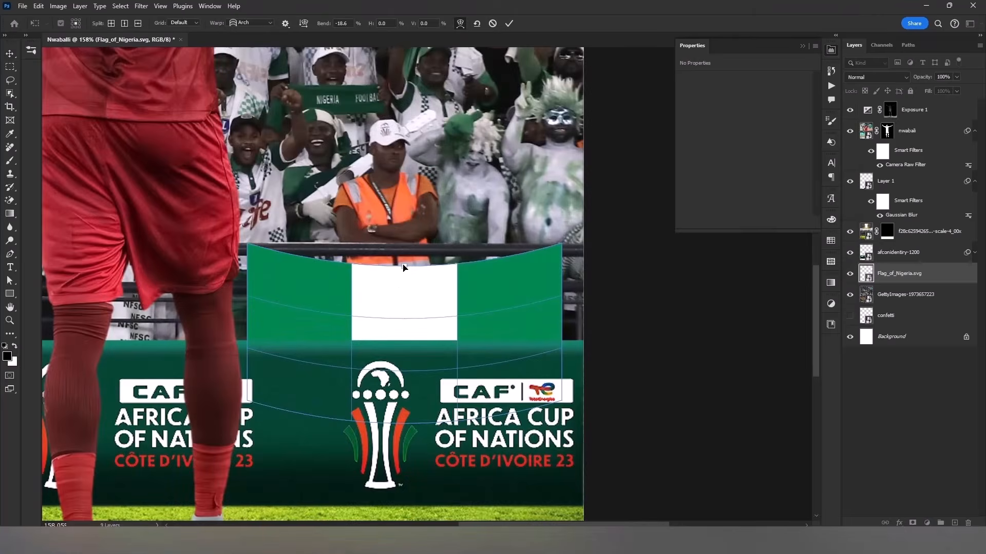
pyautogui.press('Return')
# Add two inner shadows to the flag: white Linear Dodge (Add) at 24% opacity, and black Multiply at 71% opacity with a -86° angle
pyautogui.click(899, 522)
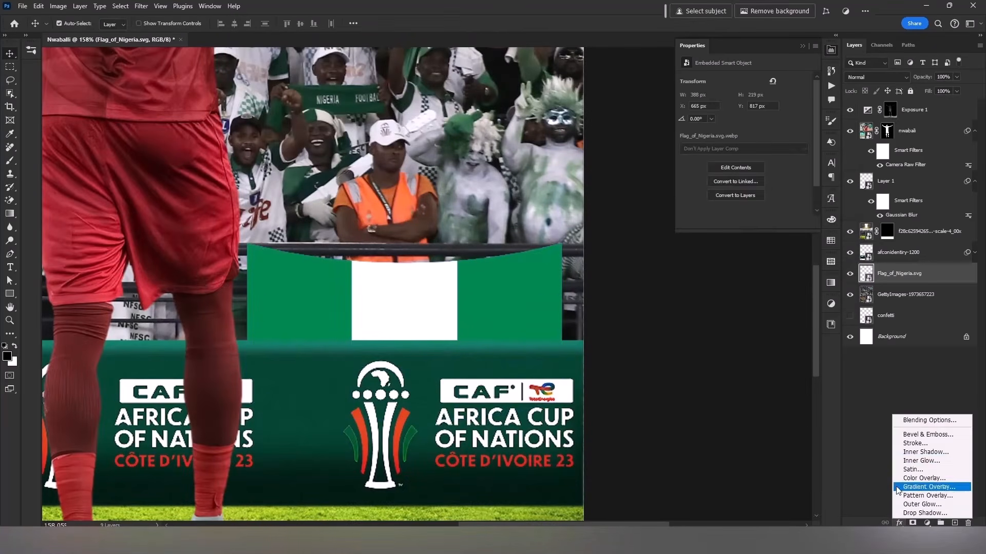
pyautogui.click(899, 457)
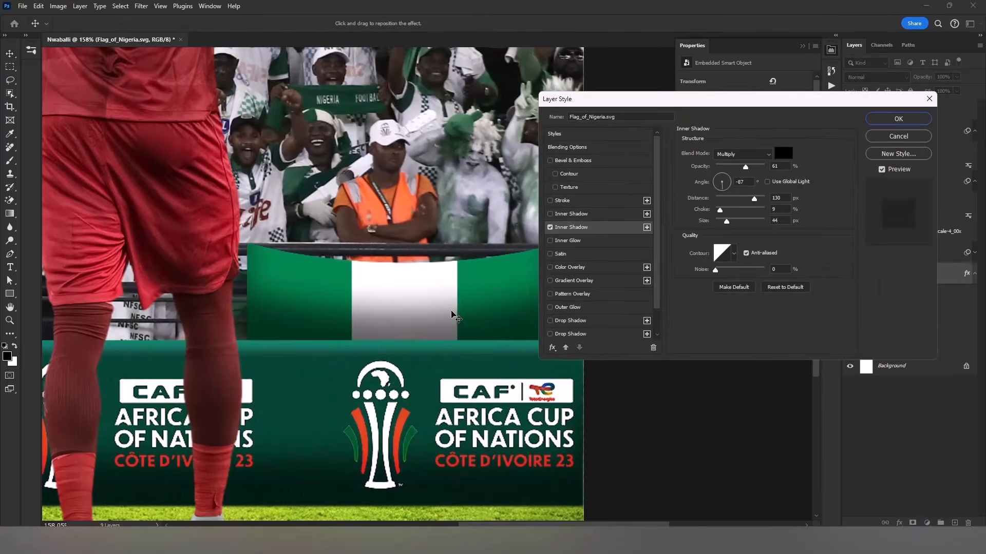
pyautogui.moveTo(675, 101); pyautogui.dragTo(758, 61)
pyautogui.click(652, 177)
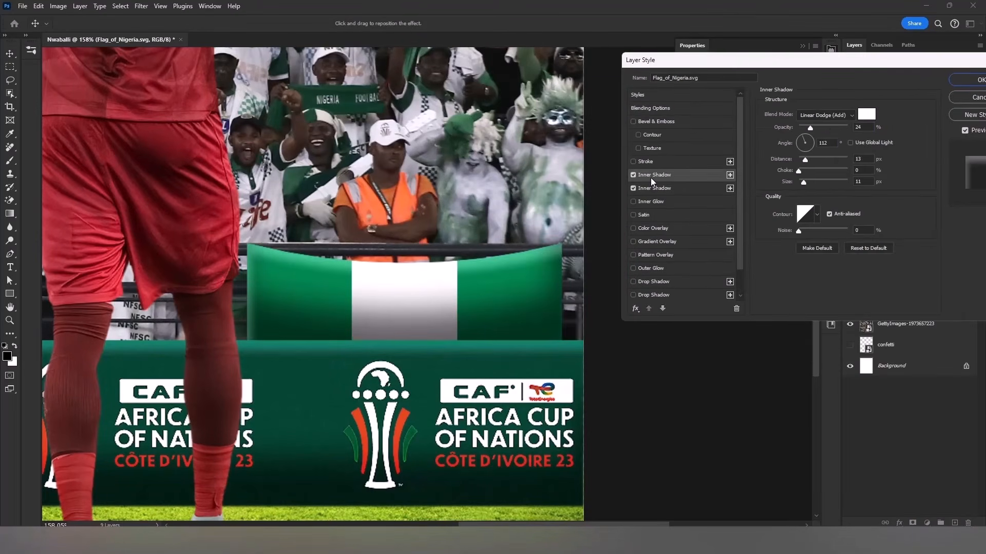
pyautogui.click(707, 188)
pyautogui.moveTo(782, 128); pyautogui.dragTo(786, 131)
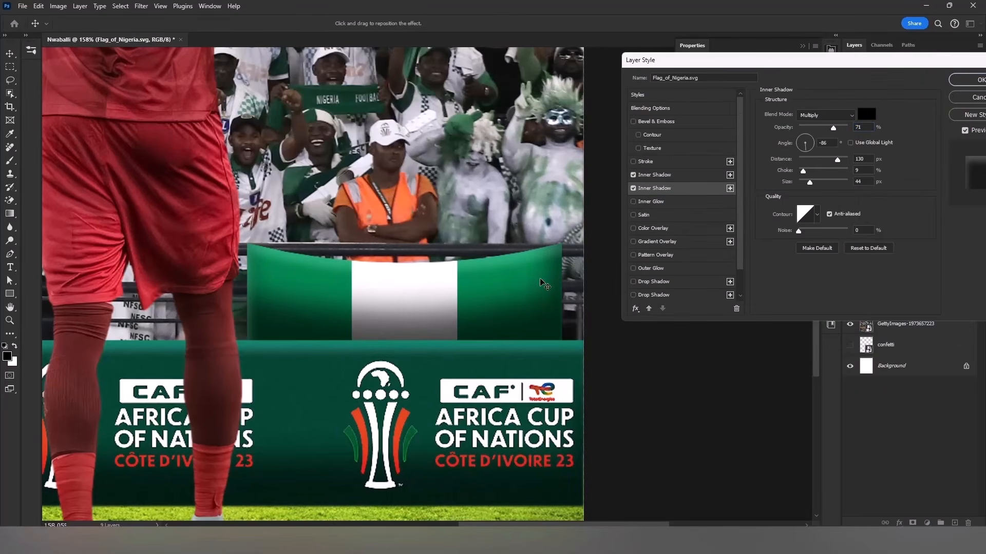
pyautogui.click(966, 79)
# In Camera Raw, set the crowd photo's clarity to 11, tint to -8, vibrance to +22 and saturation to +7
pyautogui.scroll(-10, 426, 216)
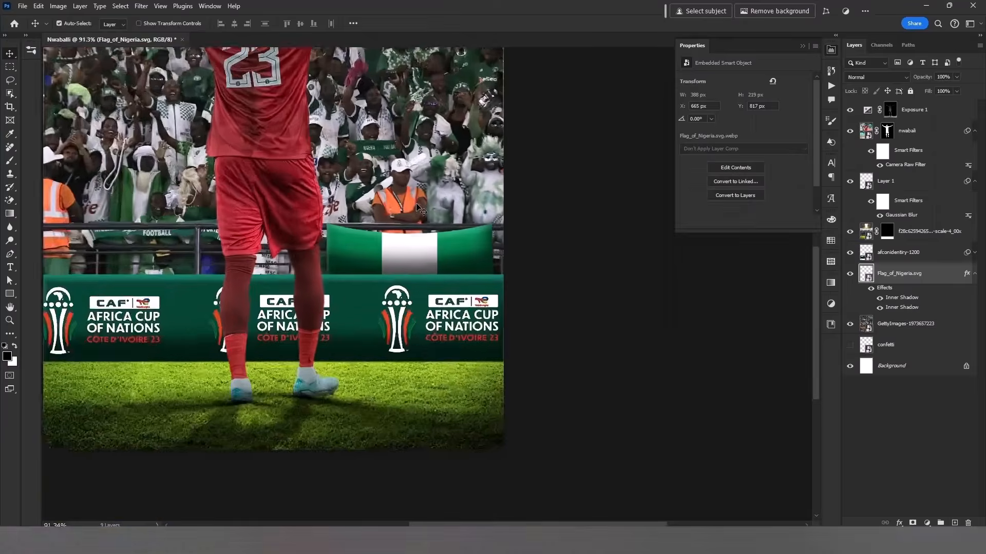
pyautogui.click(419, 190)
pyautogui.click(146, 5)
pyautogui.click(151, 87)
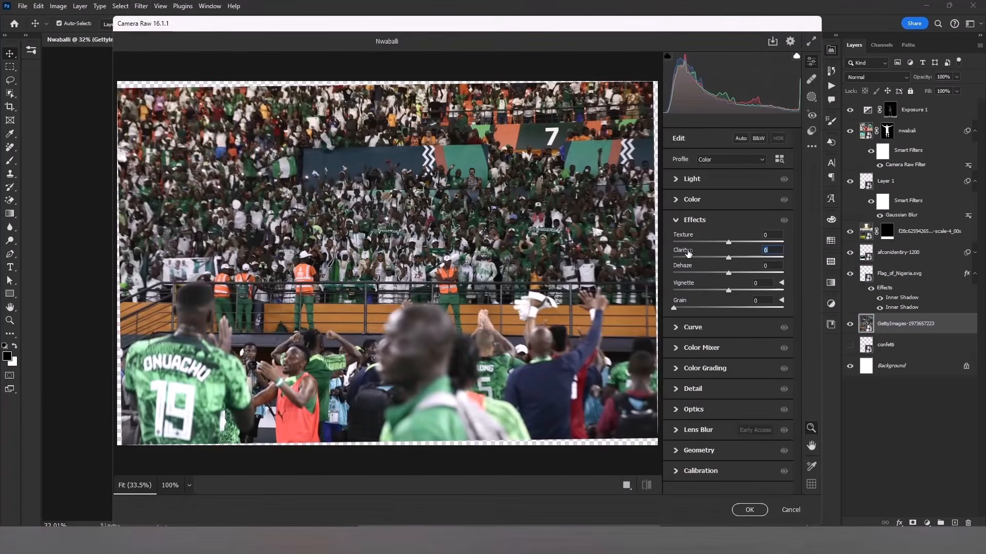
pyautogui.write('11')
pyautogui.press('Return')
pyautogui.click(682, 200)
pyautogui.moveTo(727, 263)
pyautogui.mouseDown()
pyautogui.moveTo(723, 250)
pyautogui.moveTo(732, 280)
pyautogui.mouseUp()
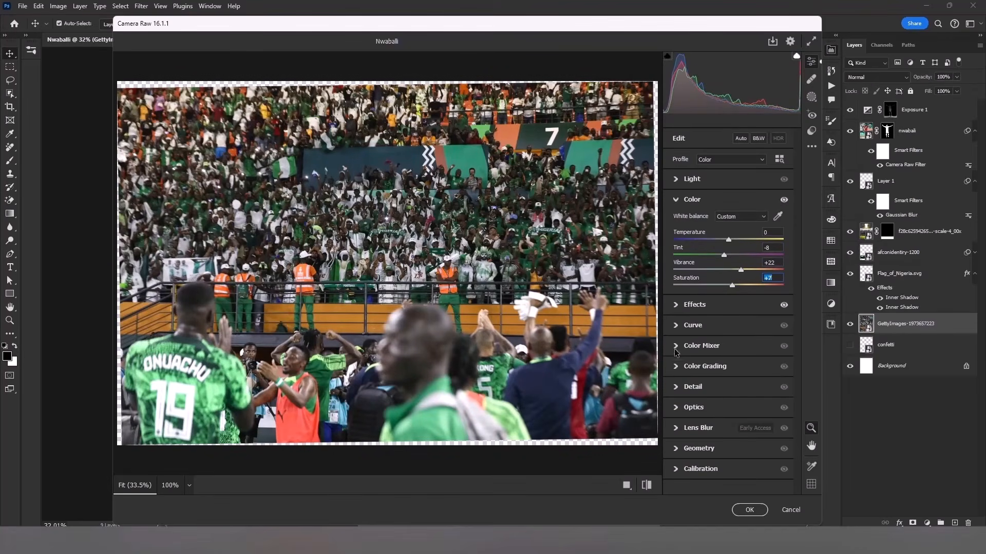
# Adjust the crowd photo's Color Mixer and apply the Camera Raw filter
pyautogui.click(676, 346)
pyautogui.click(705, 308)
pyautogui.moveTo(724, 380); pyautogui.dragTo(737, 380)
pyautogui.click(751, 510)
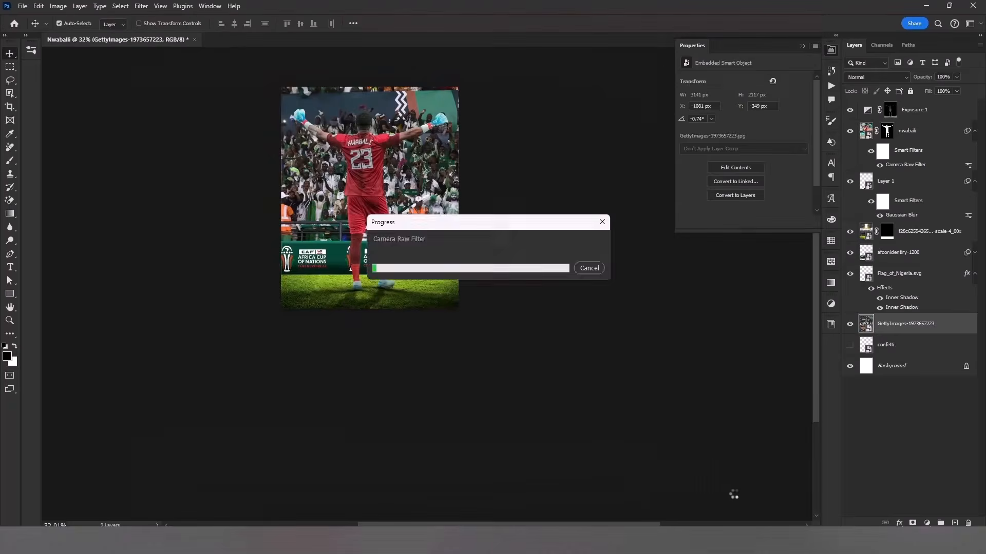
# Add an empty layer above the Exposure adjustment and choose brush 6 from the Spotlights set
pyautogui.moveTo(407, 189); pyautogui.dragTo(413, 199)
pyautogui.click(913, 109)
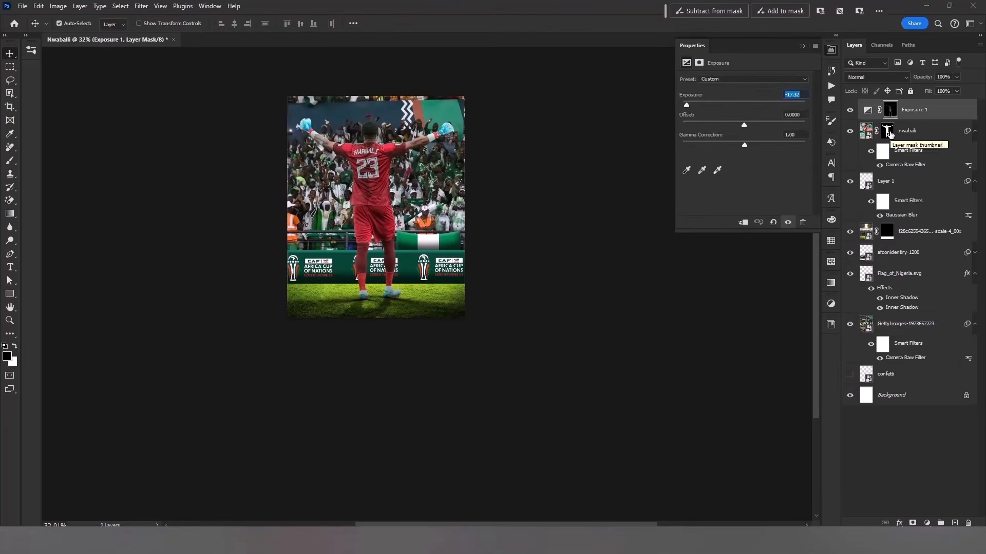
pyautogui.click(953, 522)
pyautogui.click(31, 49)
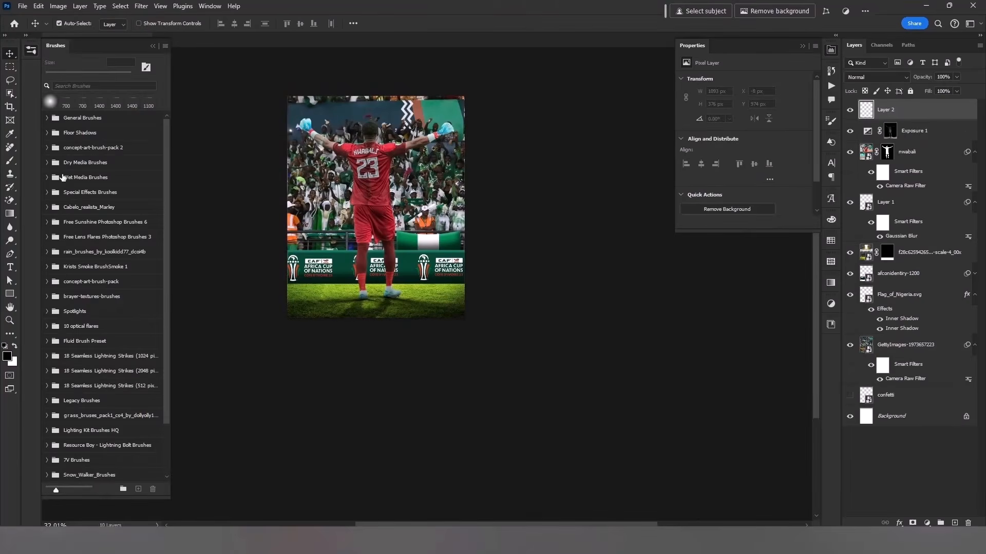
pyautogui.click(47, 311)
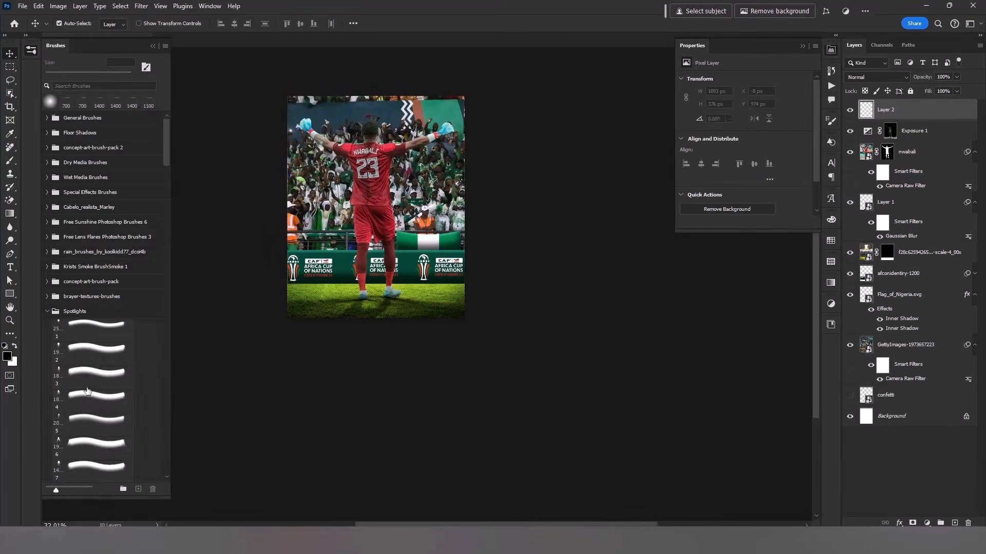
pyautogui.click(85, 452)
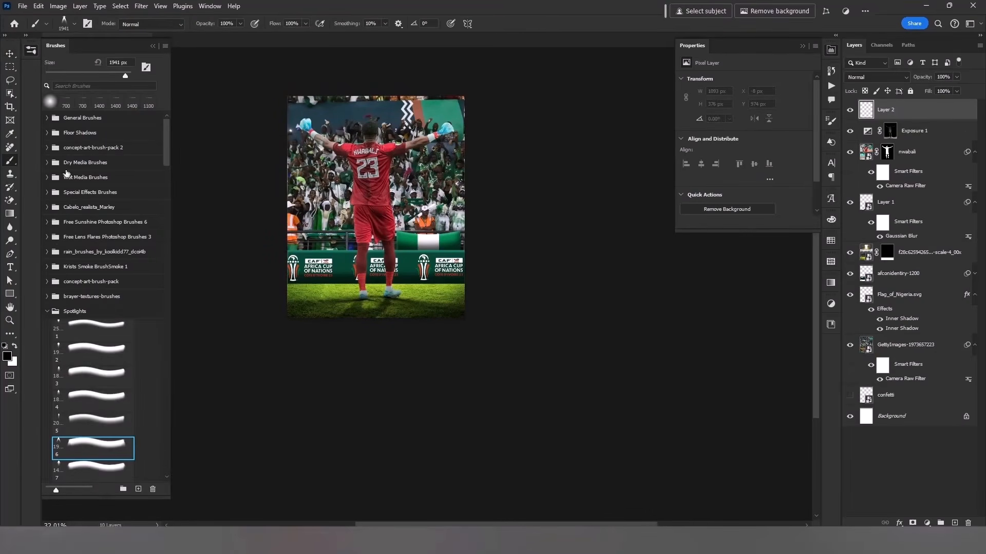
pyautogui.click(153, 47)
# Stamp a white spotlight beam over the upper part of the poster with the 1941 px brush
pyautogui.press('x')
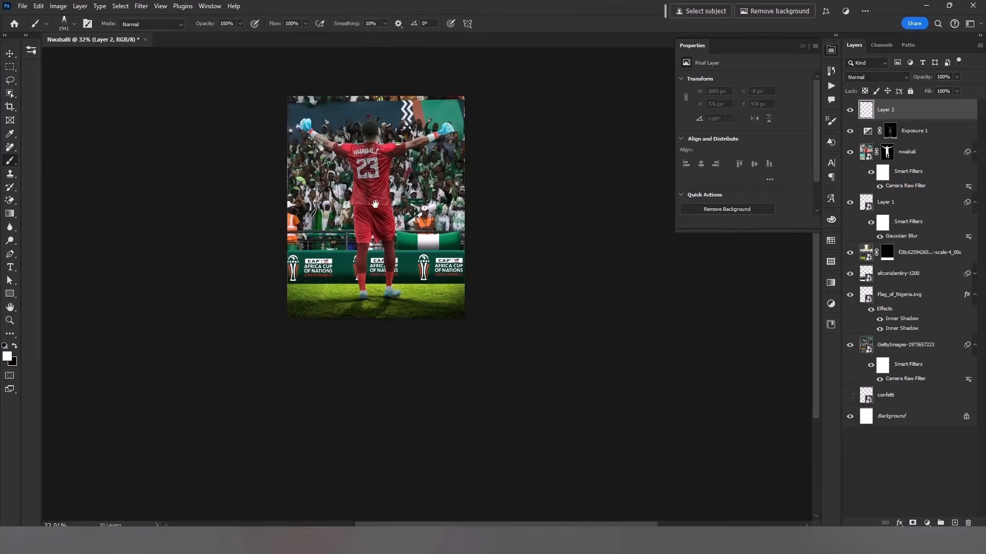
pyautogui.moveTo(375, 196); pyautogui.dragTo(375, 296)
pyautogui.click(375, 165)
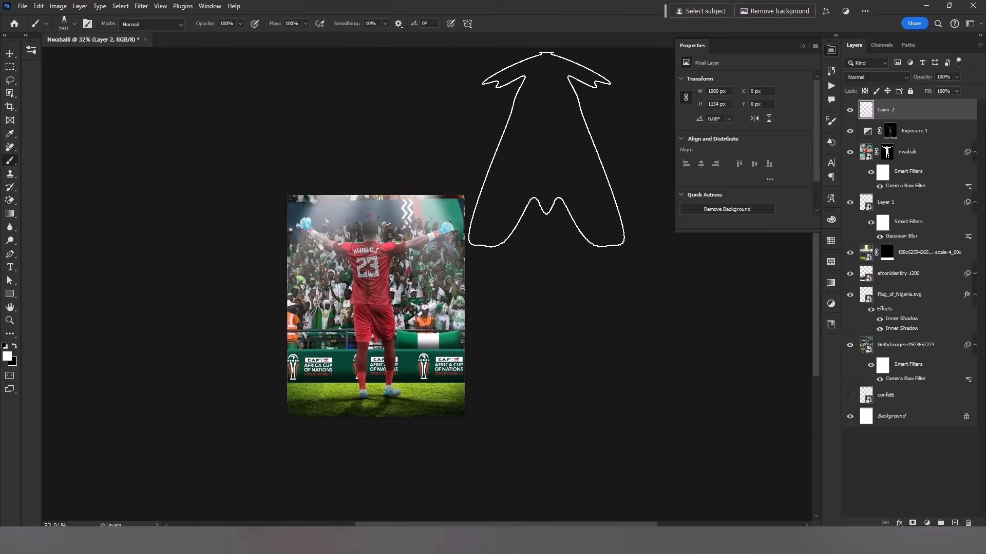
# Switch to a soft round brush at 400 px and 50% opacity, and paint a white glow at the poster's upper edge
pyautogui.press('v')
pyautogui.click(31, 51)
pyautogui.click(66, 101)
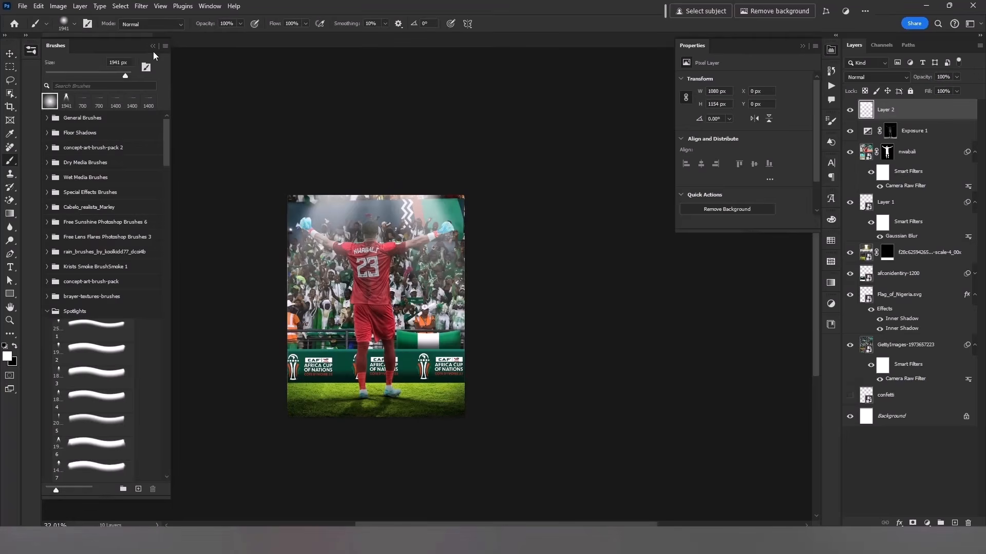
pyautogui.click(153, 46)
pyautogui.press('5')
pyautogui.press('[')
pyautogui.press('[')
pyautogui.press('[')
pyautogui.press('[')
pyautogui.press('[')
pyautogui.press('[')
pyautogui.press('[')
pyautogui.press('[')
pyautogui.press('[')
pyautogui.press('[')
pyautogui.press('[')
pyautogui.press('[')
pyautogui.press('[')
pyautogui.press('[')
pyautogui.press('[')
pyautogui.press('[')
pyautogui.press('[')
pyautogui.scroll(3, 380, 205)
pyautogui.moveTo(357, 171)
pyautogui.mouseDown()
pyautogui.moveTo(405, 164)
pyautogui.moveTo(361, 164)
pyautogui.mouseUp()
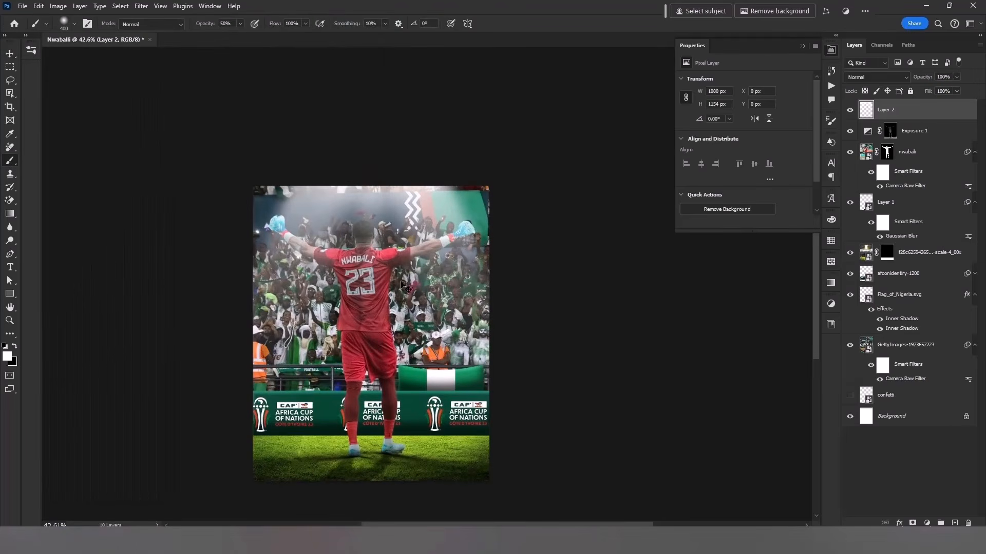
# Scale the spotlight layer to about 71% and move it up behind the poster's upper edge, at about X 128, Y -146 px
pyautogui.hotkey('ctrl', 't')
pyautogui.moveTo(367, 383); pyautogui.dragTo(366, 320)
pyautogui.moveTo(366, 309)
pyautogui.mouseDown()
pyautogui.moveTo(373, 289)
pyautogui.moveTo(365, 325)
pyautogui.moveTo(378, 301)
pyautogui.mouseUp()
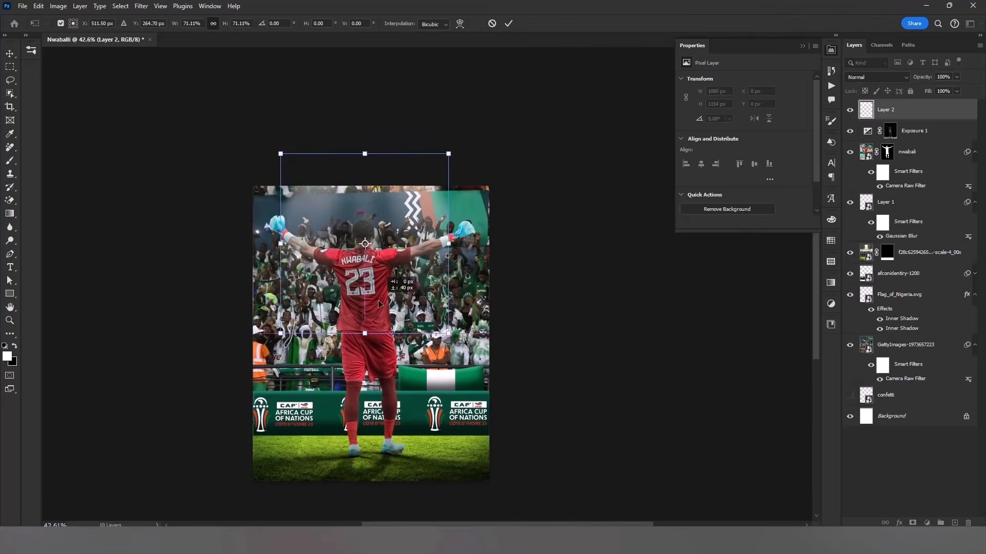
pyautogui.press('Return')
# Paint a soft white glow along the poster's upper edge at 30% flow, and reduce the brush size to 300 px
pyautogui.press('b')
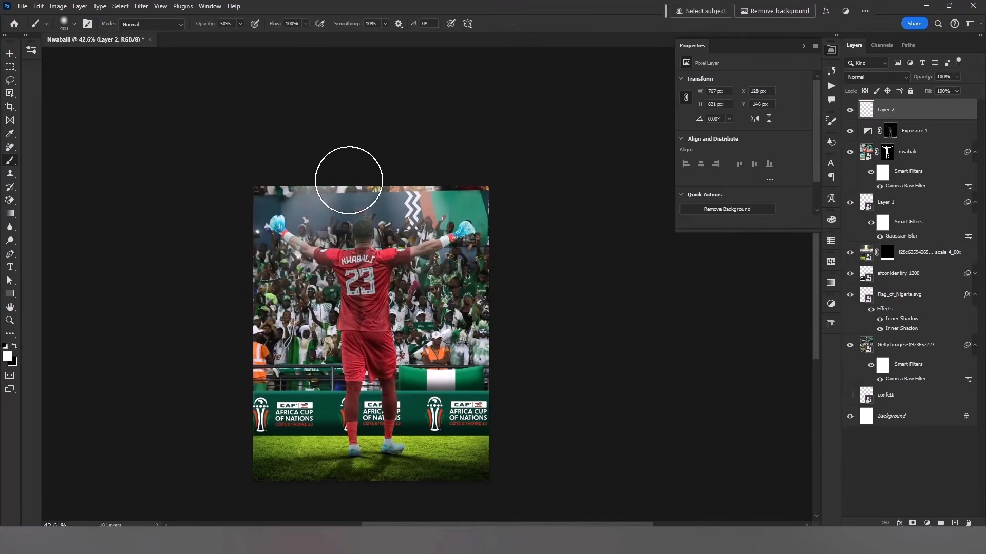
pyautogui.hotkey('shift', '3')
pyautogui.moveTo(392, 156); pyautogui.dragTo(348, 154)
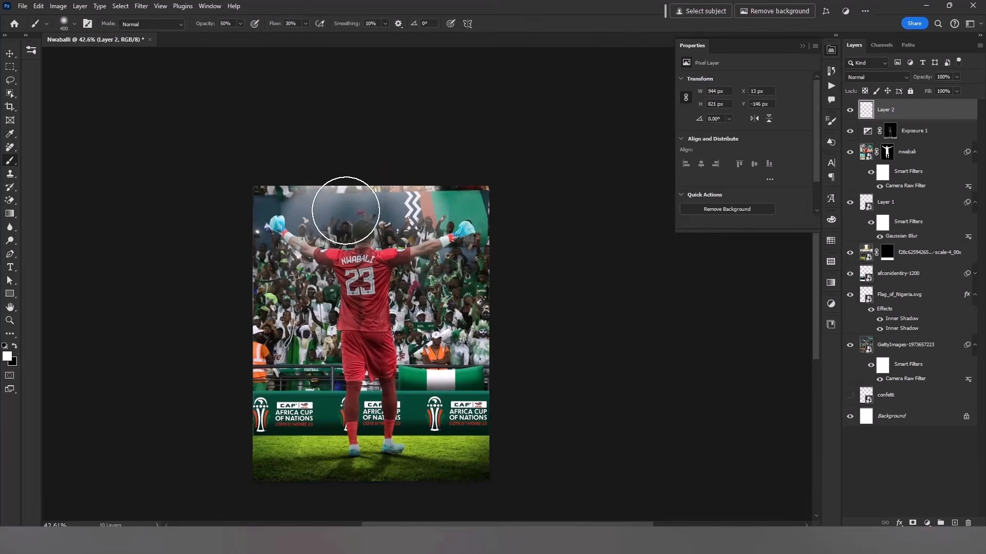
pyautogui.press('[')
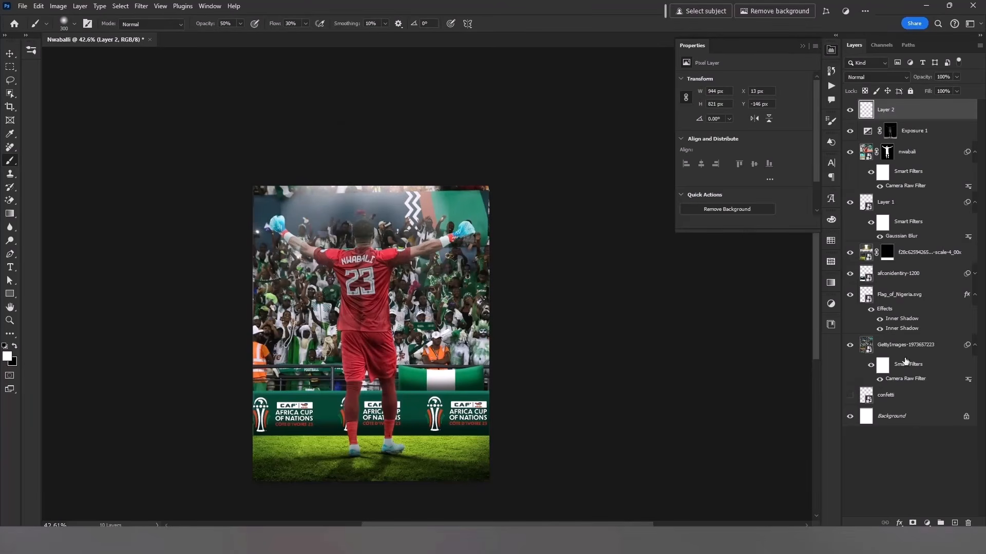
# Add a layer mask to the spotlight glow layer and softly paint out the haze over the goalkeeper's arms and the crowd
pyautogui.click(913, 521)
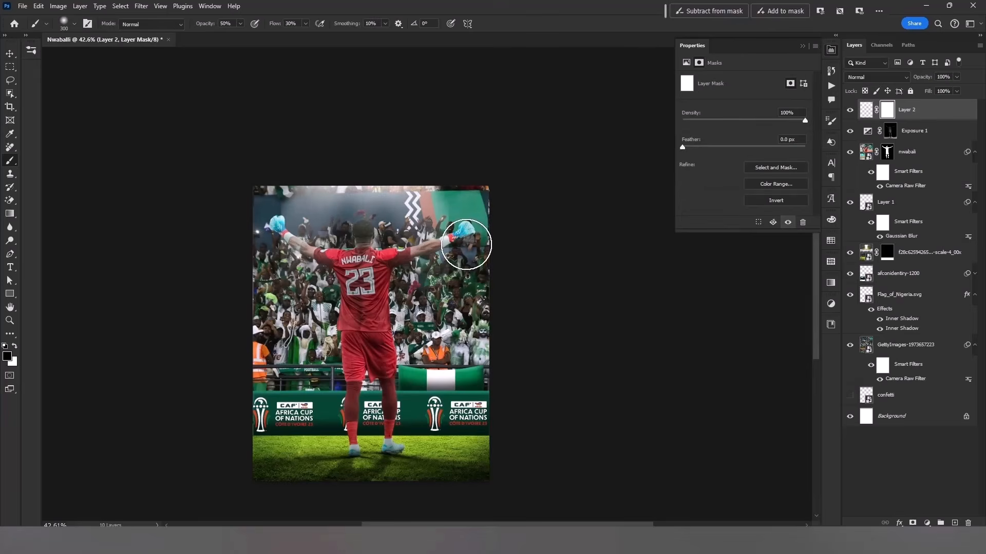
pyautogui.moveTo(319, 235); pyautogui.dragTo(278, 288)
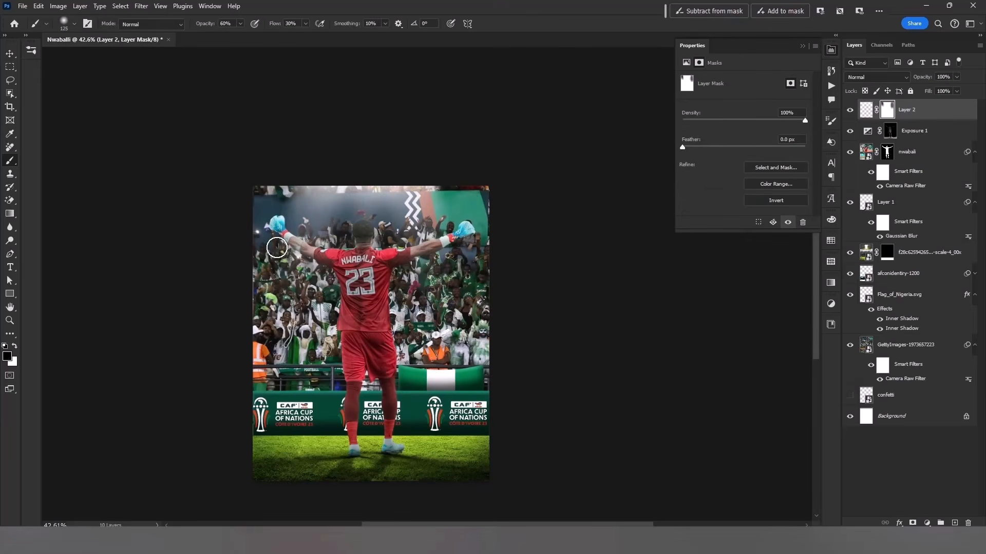
pyautogui.moveTo(239, 320)
pyautogui.mouseDown()
pyautogui.moveTo(363, 313)
pyautogui.moveTo(285, 322)
pyautogui.moveTo(418, 297)
pyautogui.moveTo(285, 324)
pyautogui.moveTo(306, 319)
pyautogui.mouseUp()
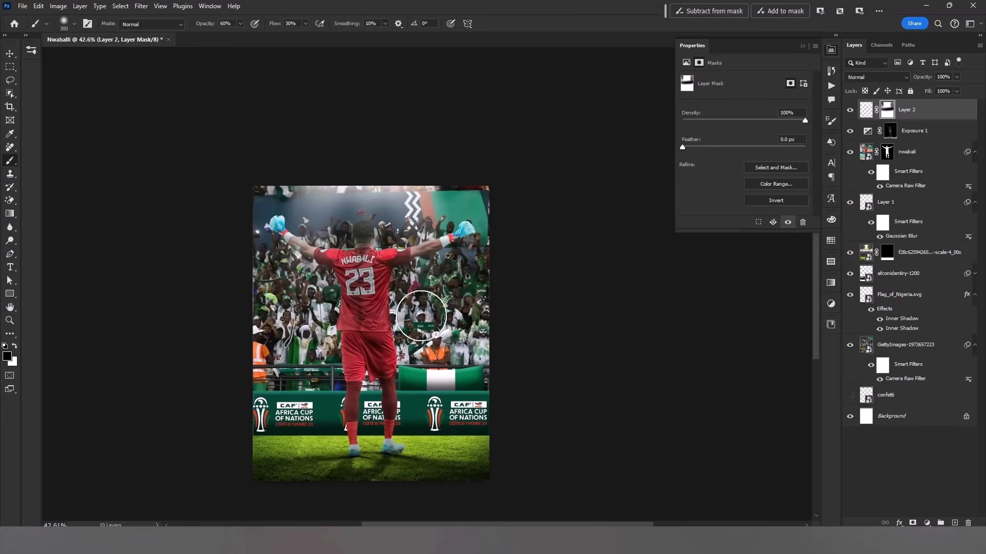
# Add an Exposure adjustment above the crowd photo and set its exposure to -5.61
pyautogui.press('v')
pyautogui.click(919, 346)
pyautogui.click(926, 523)
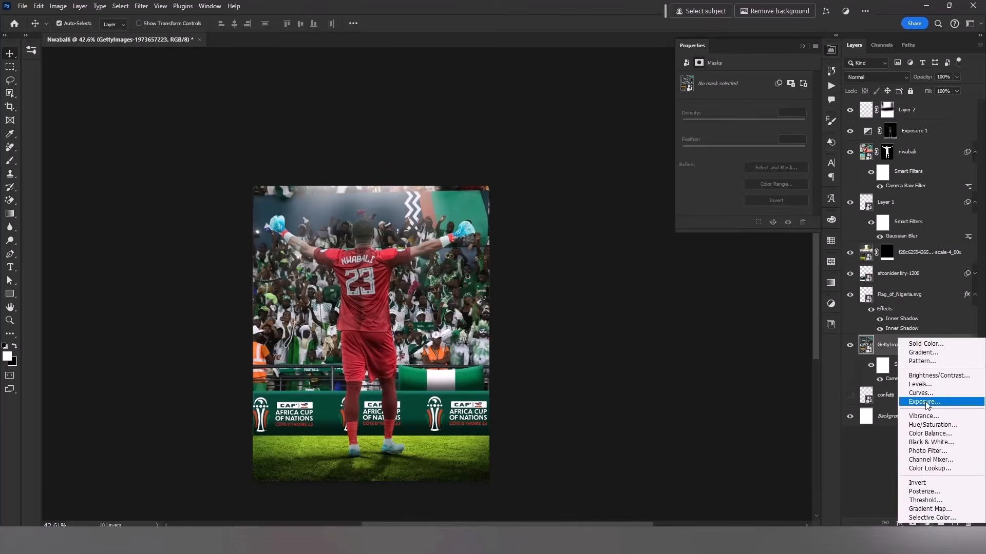
pyautogui.click(922, 403)
pyautogui.moveTo(744, 105); pyautogui.dragTo(705, 107)
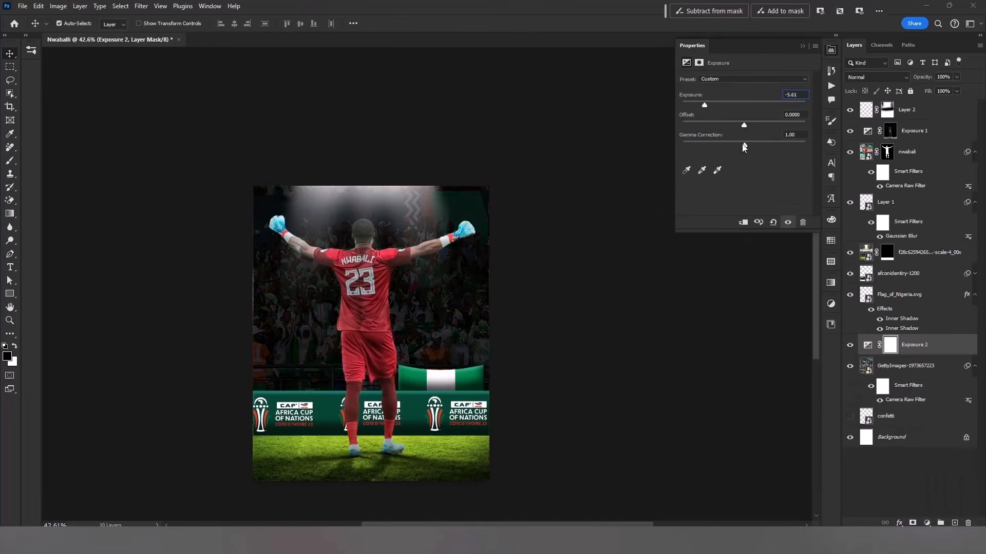
# Invert the new exposure mask and paint white along the poster's upper edge with the 300 px brush to darken the stand
pyautogui.click(889, 347)
pyautogui.hotkey('ctrl', 'i')
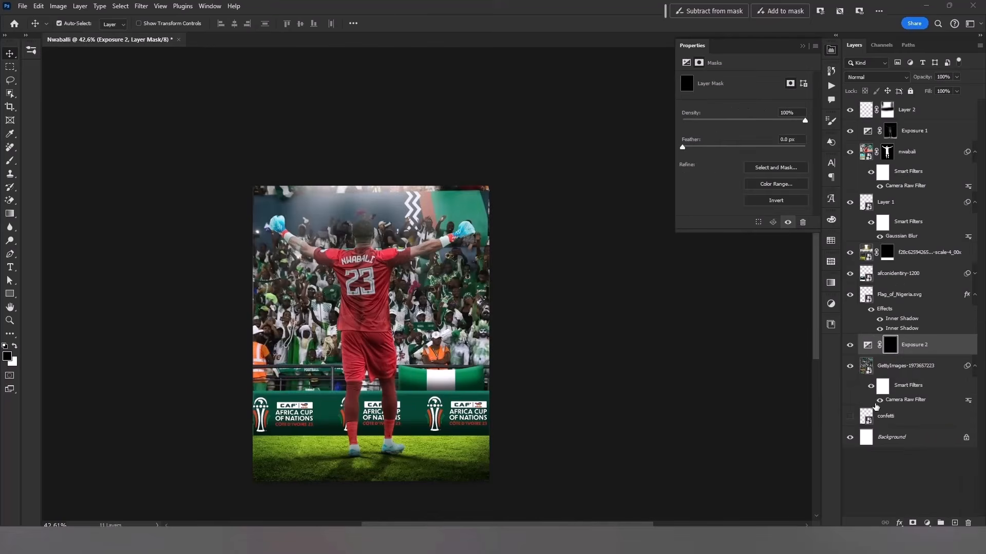
pyautogui.press('b')
pyautogui.press('x')
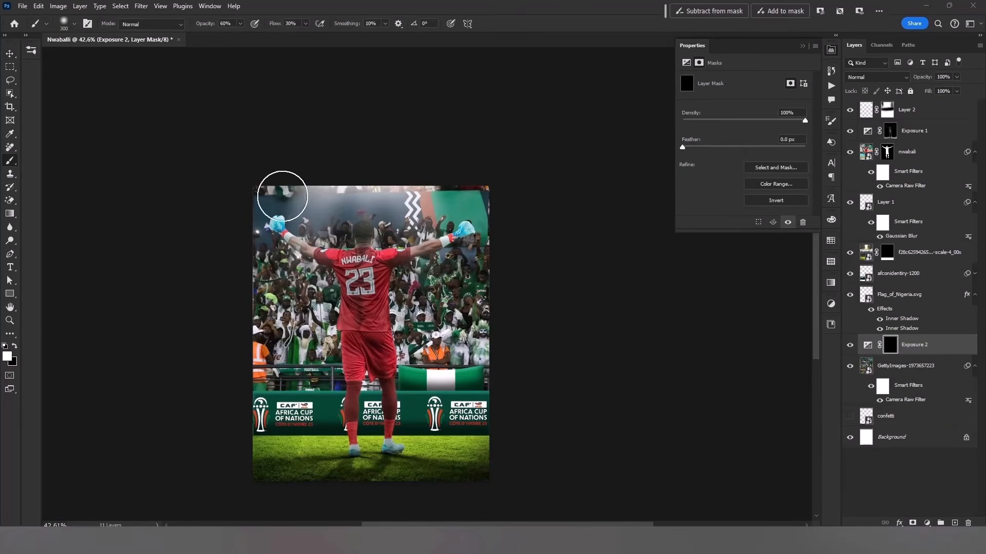
pyautogui.moveTo(493, 183)
pyautogui.mouseDown()
pyautogui.moveTo(210, 181)
pyautogui.moveTo(410, 177)
pyautogui.moveTo(522, 301)
pyautogui.moveTo(506, 231)
pyautogui.moveTo(281, 185)
pyautogui.mouseUp()
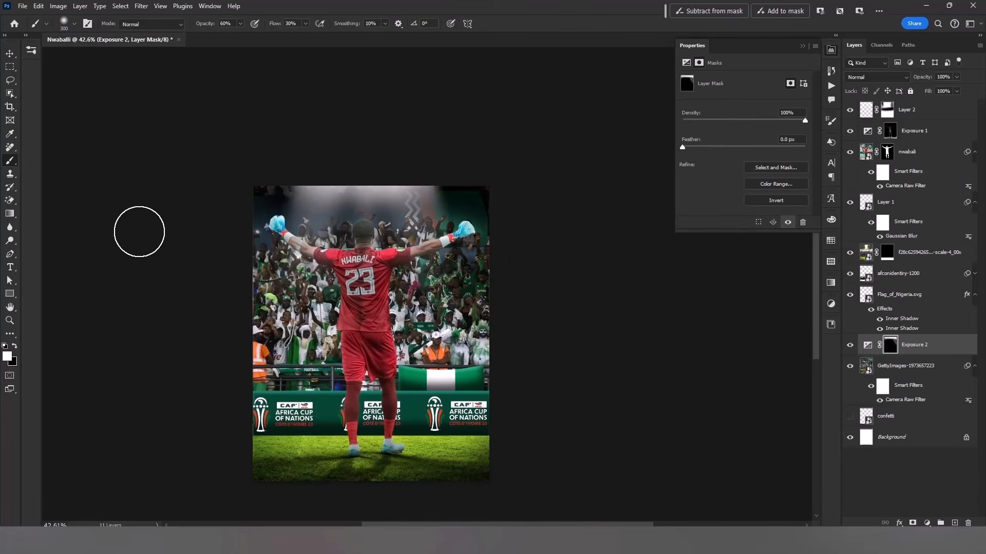
# Enlarge the brush to 700 px and blend the exposure mask's dark area smoothly into the upper crowd
pyautogui.press(']')
pyautogui.press(']')
pyautogui.press(']')
pyautogui.press(']')
pyautogui.press('v')
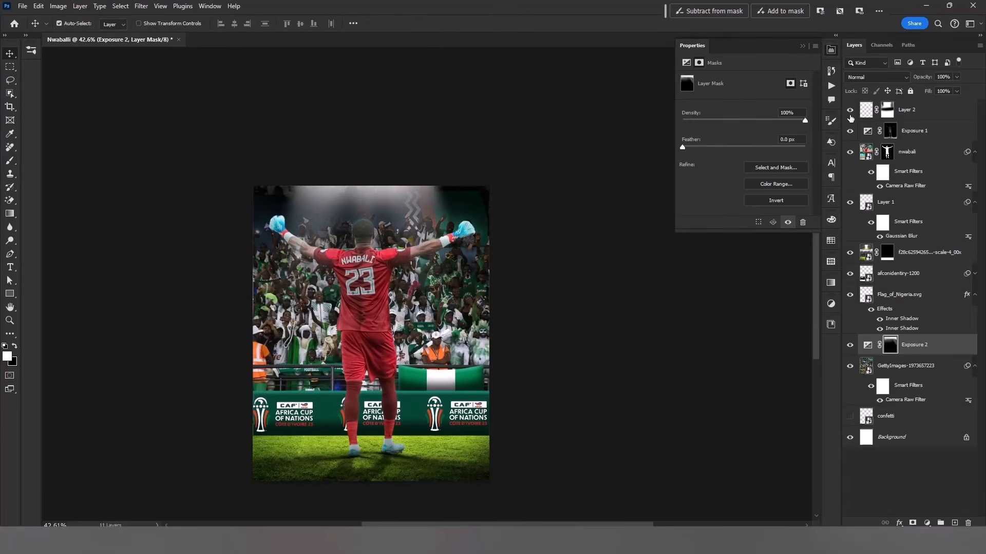
# Hide the old spotlight layer and stamp a white glow at the poster's top on a new layer with a 1000 px brush at 100% opacity and flow
pyautogui.click(850, 110)
pyautogui.click(954, 523)
pyautogui.press('b')
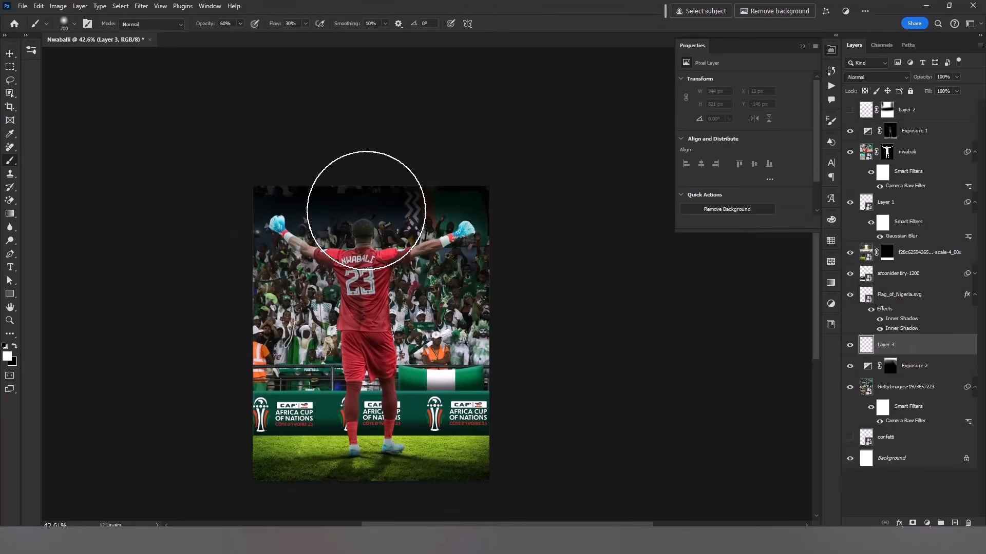
pyautogui.press(']')
pyautogui.press(']')
pyautogui.press(']')
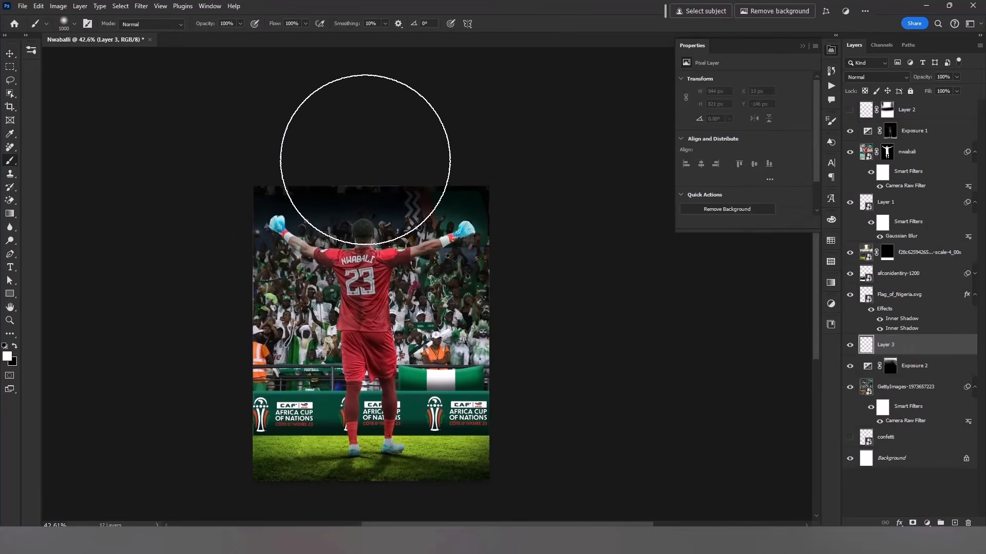
pyautogui.click(368, 159)
pyautogui.press('v')
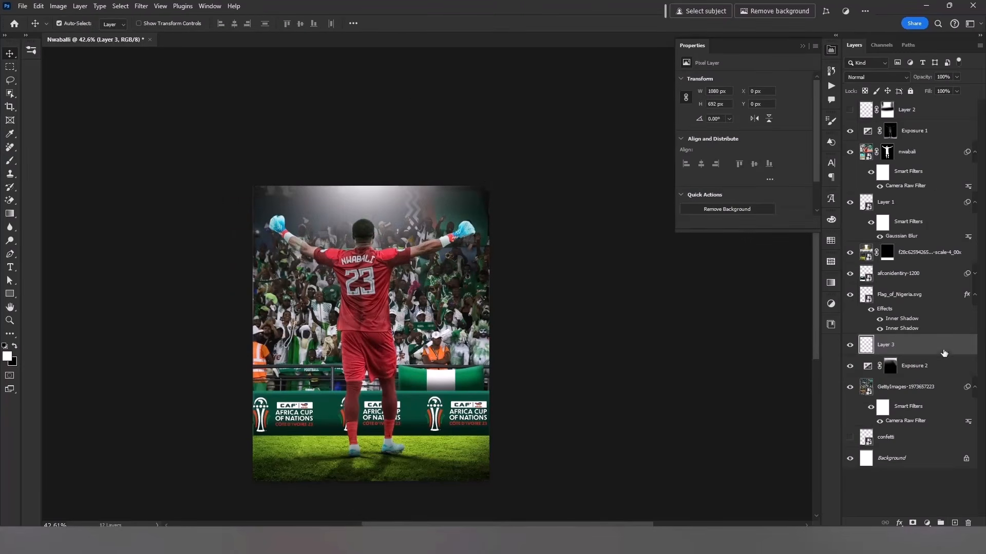
# Place the new glow layer above the goalkeeper layer and nudge it up to Y -57 px
pyautogui.moveTo(944, 353); pyautogui.dragTo(904, 134)
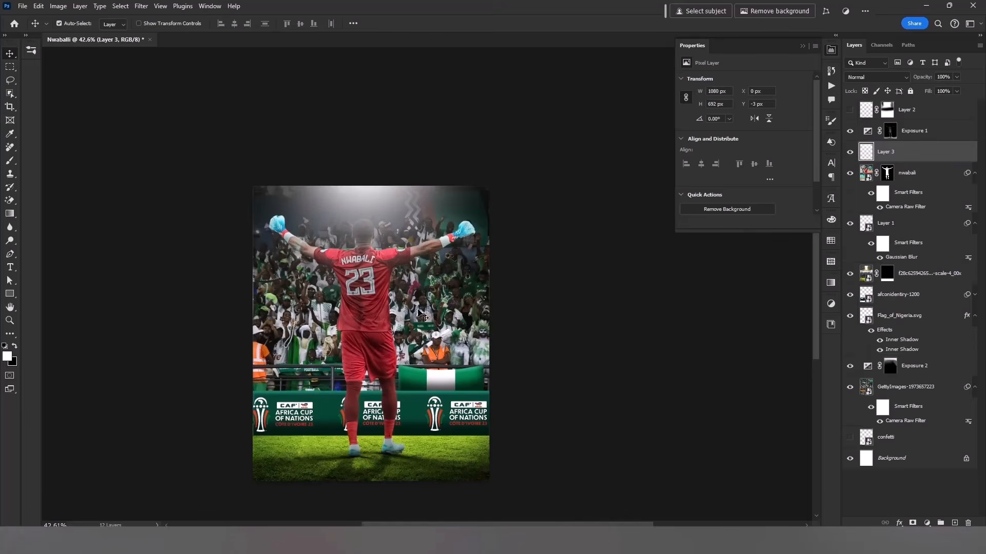
pyautogui.hotkey('shift', 'Up')
pyautogui.hotkey('shift', 'Up')
pyautogui.hotkey('shift', 'Up')
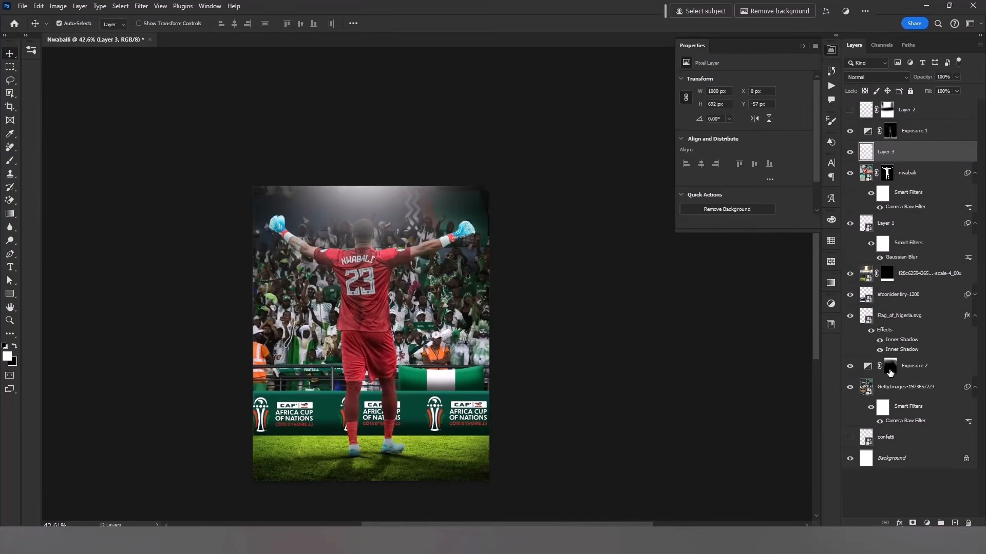
# Refine the crowd exposure mask near the poster's upper corners with a 200 to 400 px white brush at 10% opacity and flow
pyautogui.click(889, 366)
pyautogui.press('b')
pyautogui.press('[')
pyautogui.press('[')
pyautogui.press('[')
pyautogui.press('[')
pyautogui.press('[')
pyautogui.press('[')
pyautogui.press('[')
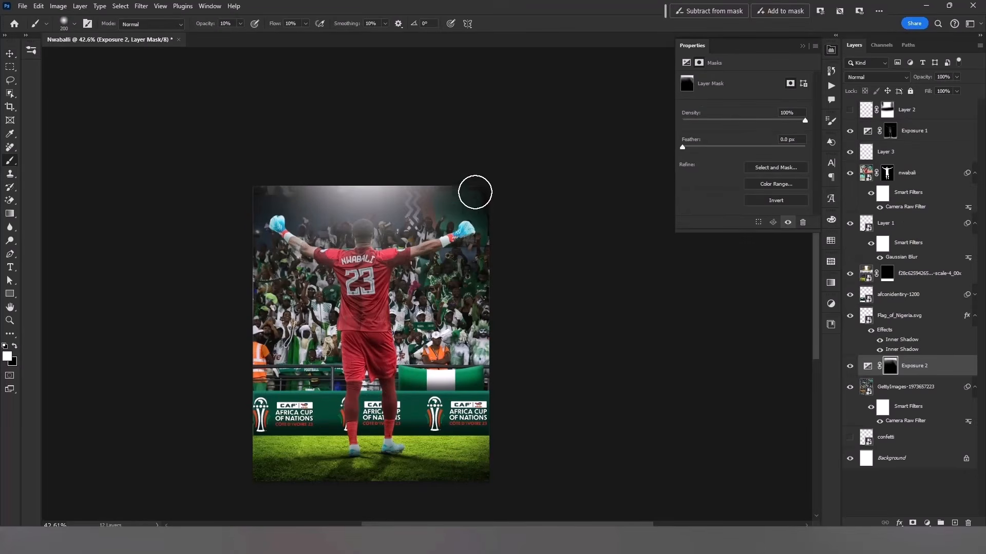
pyautogui.press(']')
pyautogui.press(']')
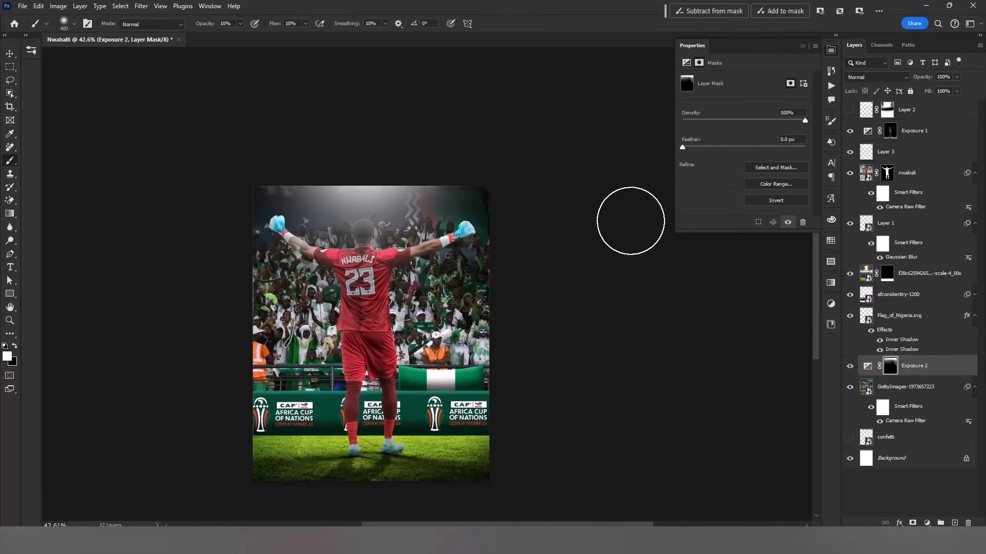
pyautogui.hotkey('alt', 'Tab')
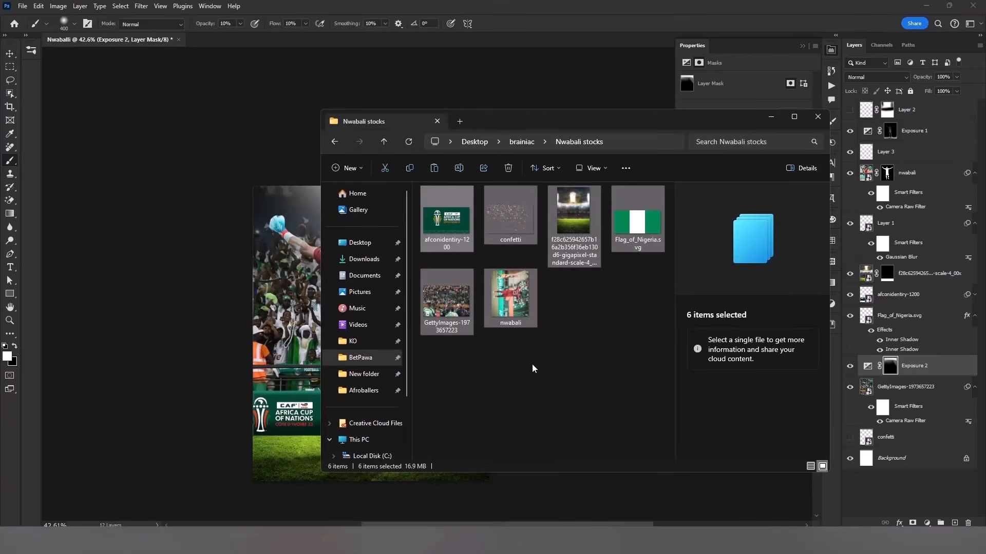
pyautogui.click(770, 117)
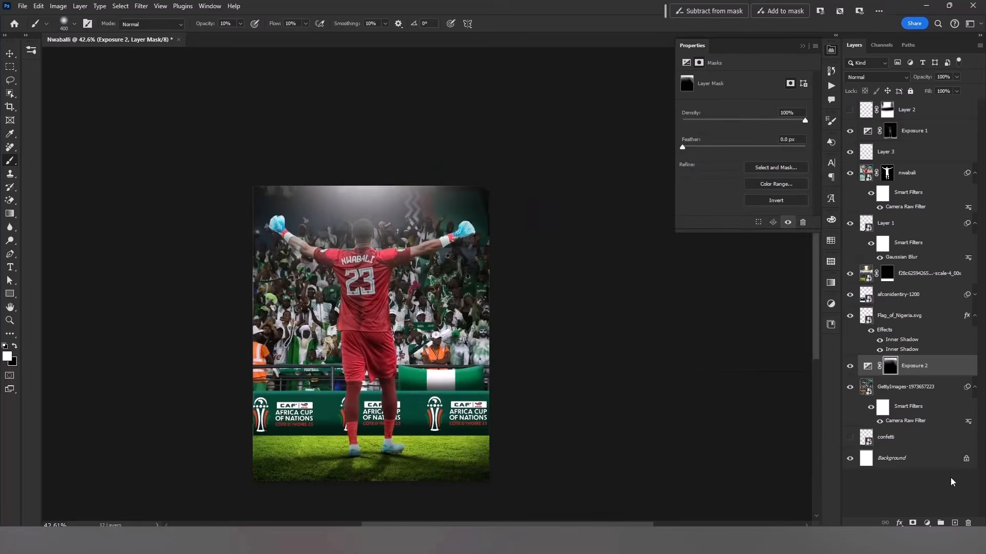
# Create a new layer above the crowd exposure and stamp a small white camera-flash dot, about 31 px wide, at the crowd's far left
pyautogui.click(955, 523)
pyautogui.press('0')
pyautogui.hotkey('shift', '0')
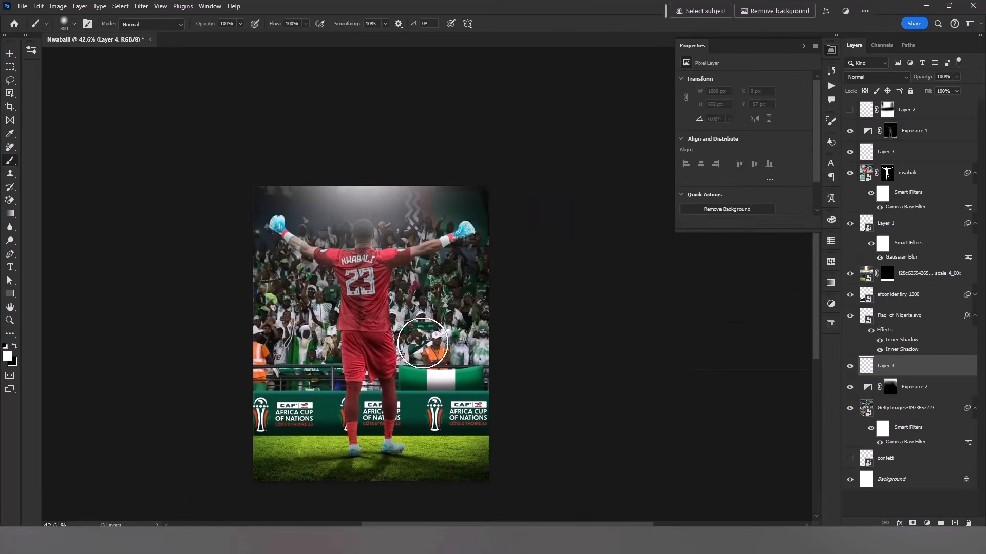
pyautogui.press('[')
pyautogui.press('[')
pyautogui.press('[')
pyautogui.press('[')
pyautogui.press('[')
pyautogui.press('[')
pyautogui.press('[')
pyautogui.press('[')
pyautogui.press('[')
pyautogui.press('[')
pyautogui.press('[')
pyautogui.press('[')
pyautogui.press('[')
pyautogui.press('[')
pyautogui.press('[')
pyautogui.press('[')
pyautogui.scroll(3, 249, 236)
pyautogui.scroll(5, 248, 236)
pyautogui.press('[')
pyautogui.press('[')
pyautogui.press('[')
pyautogui.press('[')
pyautogui.press('[')
pyautogui.click(231, 216)
# Add more white camera flashes across the crowd with a soft 30 to 40 px brush, varying the flow down to 10%
pyautogui.scroll(-6, 253, 216)
pyautogui.scroll(3, 503, 374)
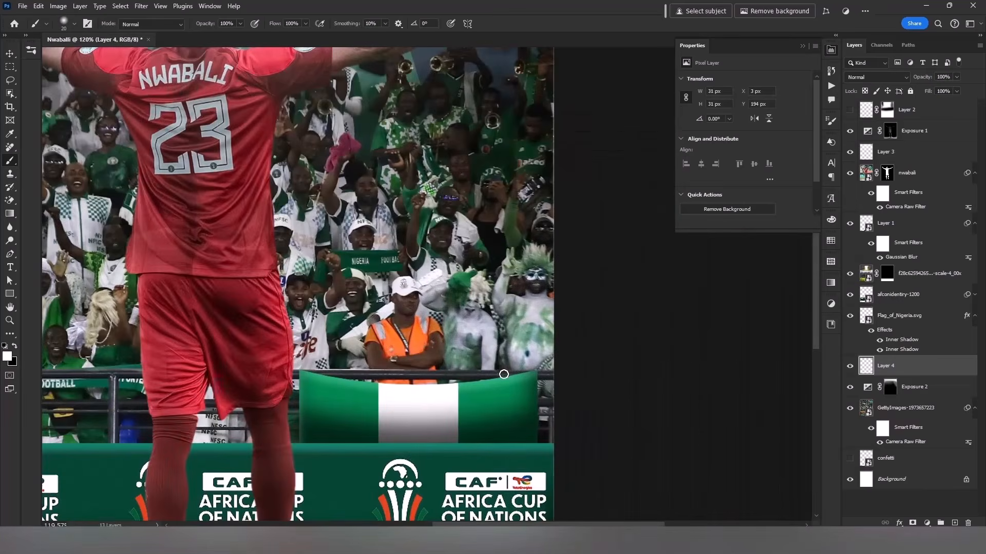
pyautogui.scroll(4, 397, 152)
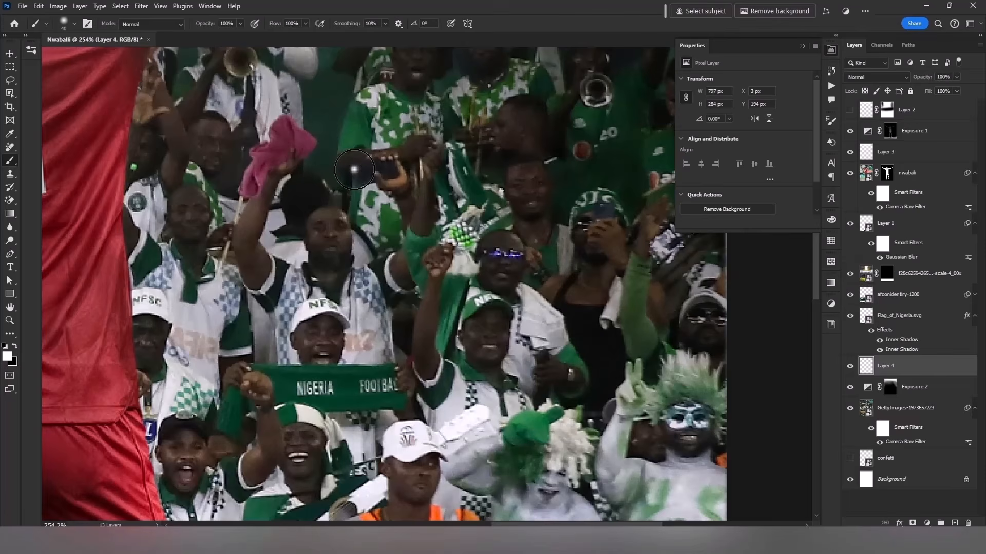
pyautogui.scroll(-6, 395, 194)
pyautogui.moveTo(270, 245); pyautogui.dragTo(432, 259)
pyautogui.scroll(3, 300, 253)
pyautogui.scroll(10, 300, 253)
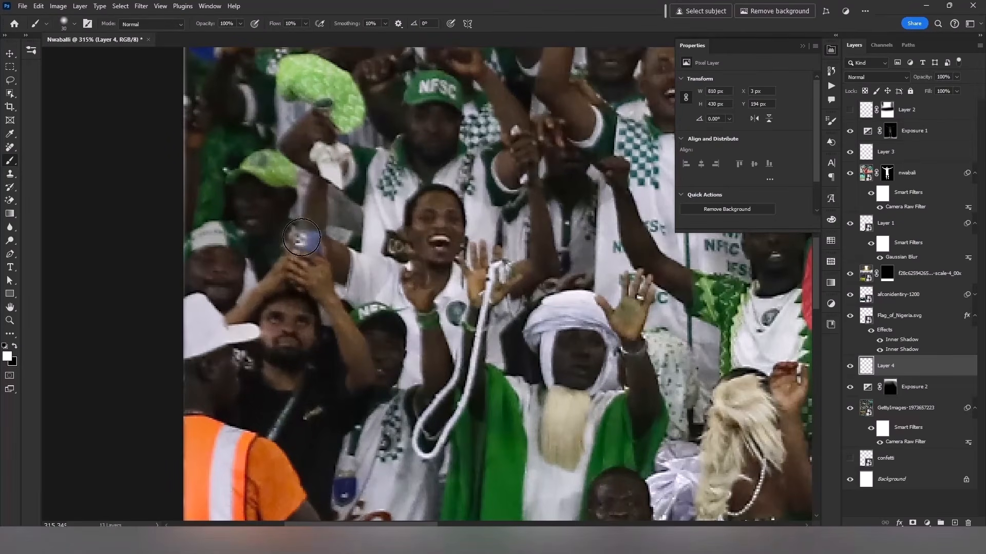
pyautogui.scroll(-10, 303, 239)
pyautogui.press('v')
pyautogui.scroll(-4, 386, 273)
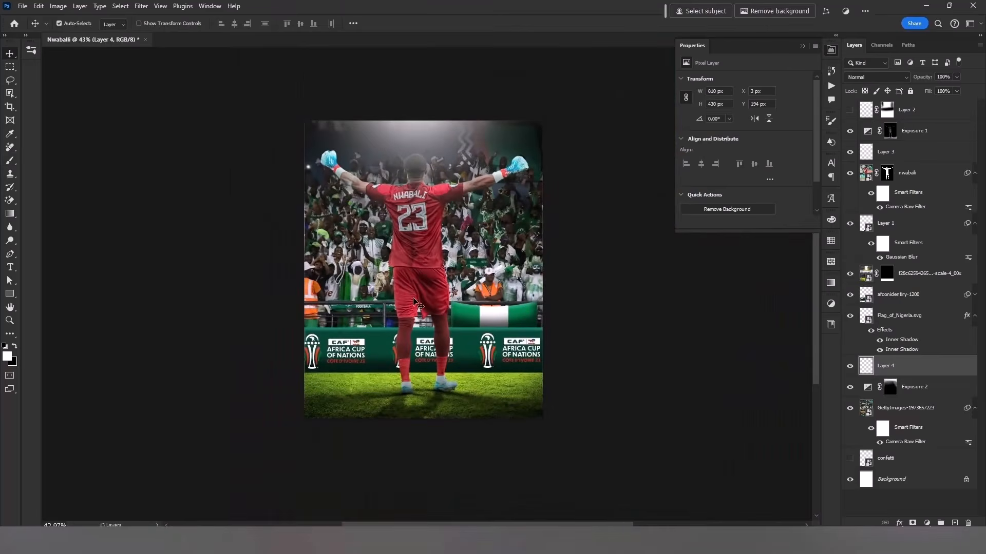
# Convert the masked, filtered goalkeeper layer into a single smart object
pyautogui.click(905, 173)
pyautogui.hotkey('ctrl', 'alt', 's')
pyautogui.scroll(3, 408, 262)
# Add a white Linear Dodge (Add) inner shadow to the goalkeeper: 51% opacity, angle 146°, distance 3 px, size 5 px
pyautogui.click(899, 523)
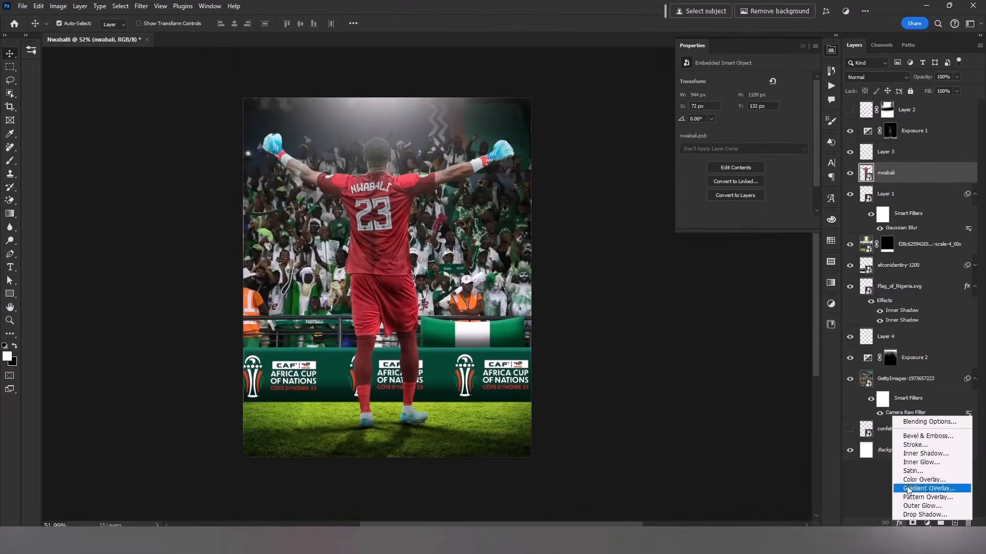
pyautogui.click(918, 454)
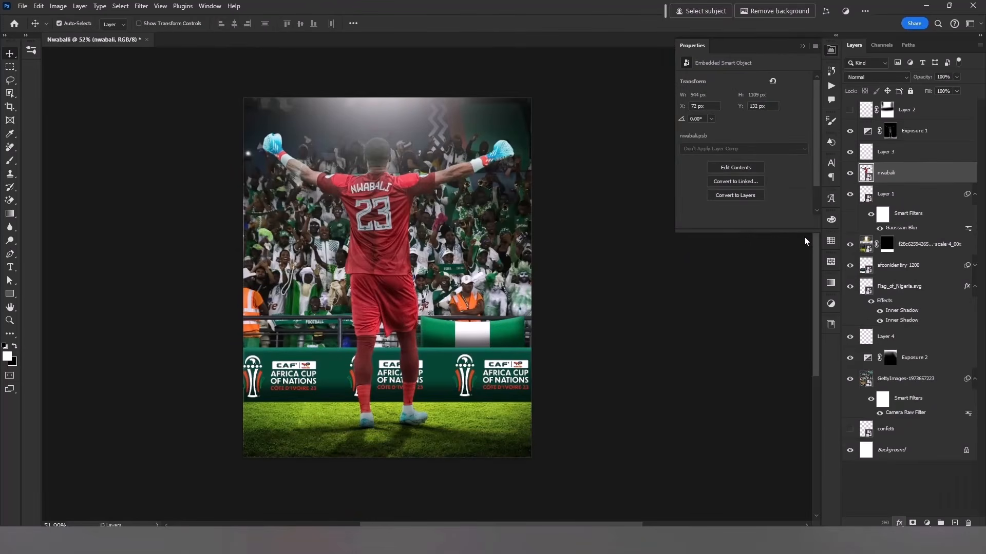
pyautogui.moveTo(741, 130); pyautogui.dragTo(755, 130)
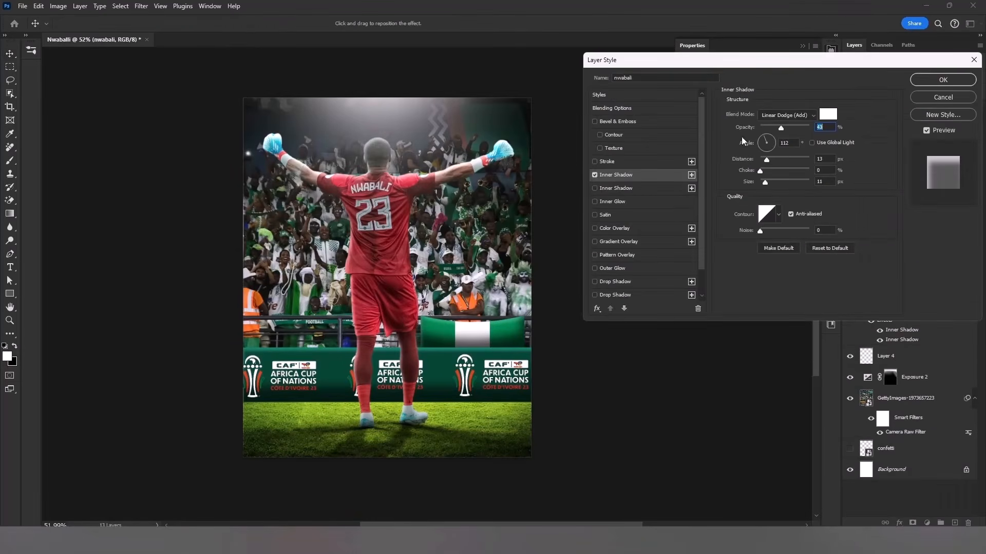
pyautogui.moveTo(450, 205); pyautogui.dragTo(446, 202)
pyautogui.moveTo(764, 182); pyautogui.dragTo(759, 183)
pyautogui.moveTo(400, 220); pyautogui.dragTo(399, 221)
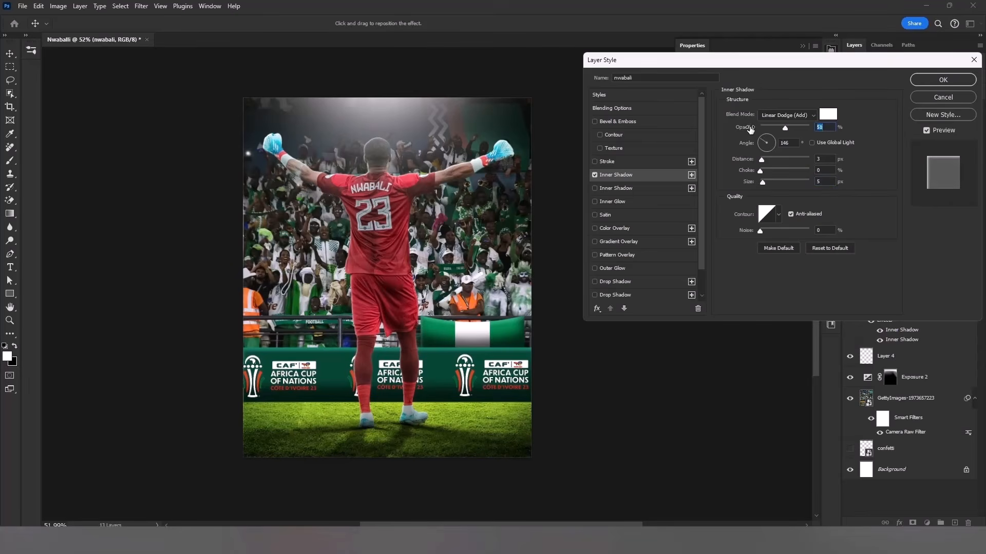
pyautogui.click(926, 84)
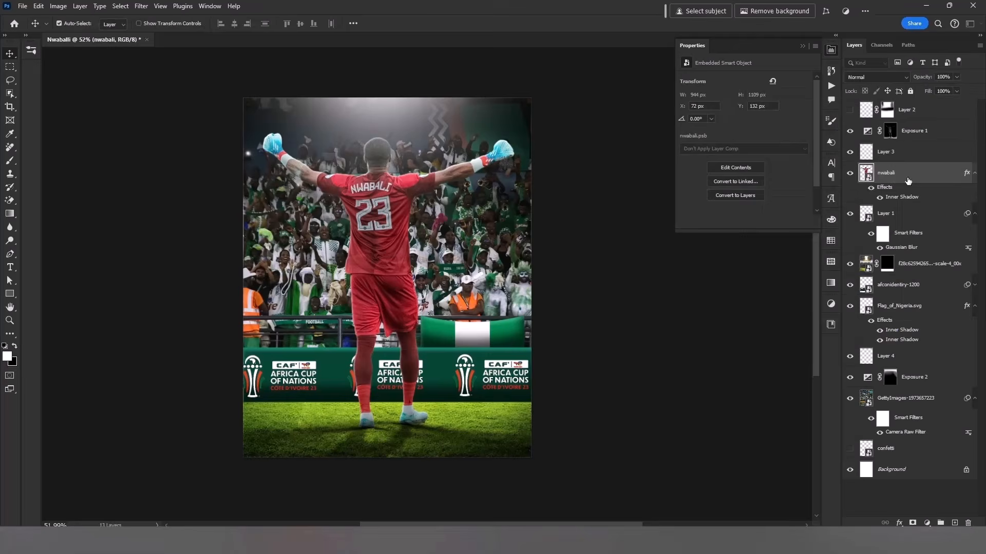
# Separate the goalkeeper's inner shadow into its own layer and add a mask to that layer
pyautogui.rightClick(902, 196)
pyautogui.click(930, 362)
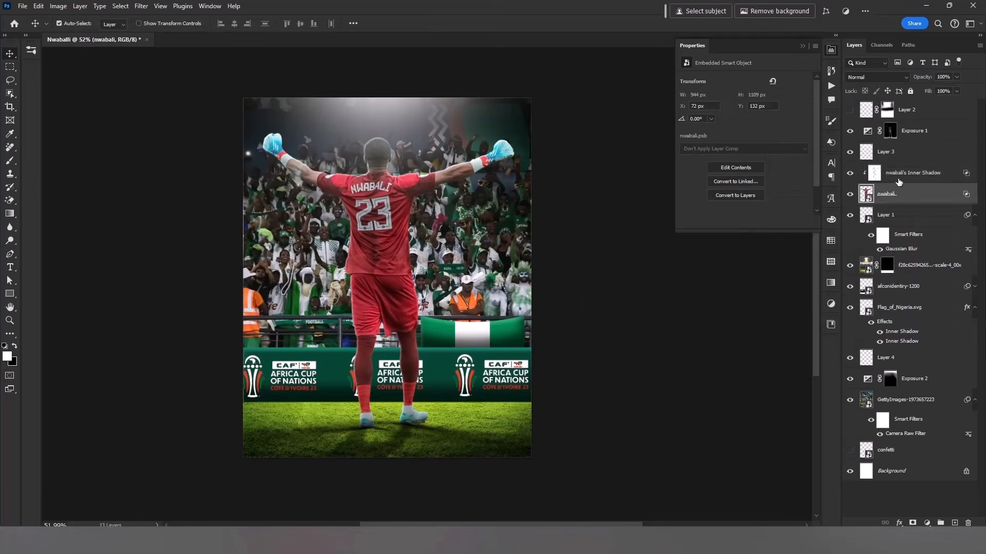
pyautogui.click(912, 522)
# Fade the rim light around the goalkeeper's boots by painting black on its mask with a soft 175 px brush at 10% flow
pyautogui.press('b')
pyautogui.press(']')
pyautogui.press(']')
pyautogui.press(']')
pyautogui.press(']')
pyautogui.press(']')
pyautogui.press(']')
pyautogui.press(']')
pyautogui.press(']')
pyautogui.press(']')
pyautogui.press(']')
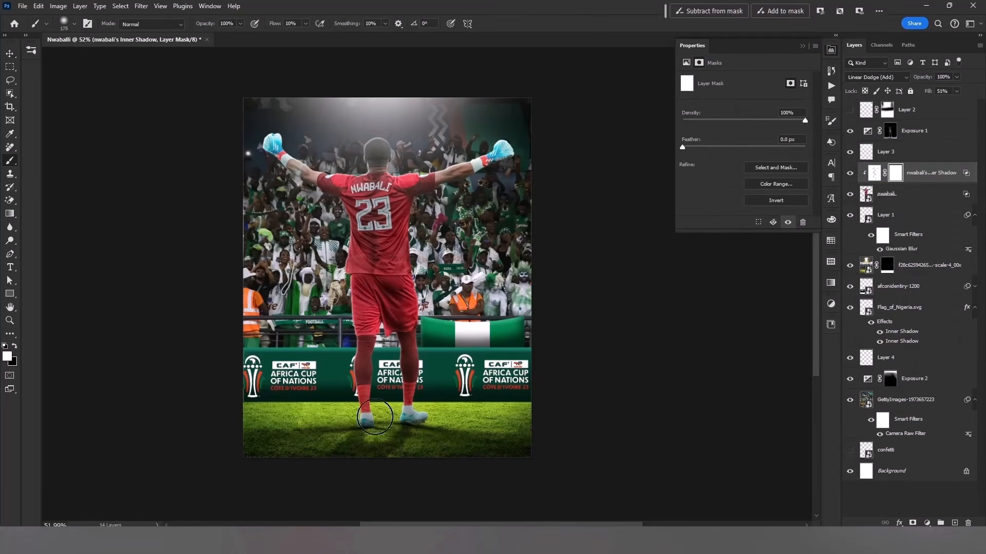
pyautogui.press('x')
pyautogui.moveTo(372, 446)
pyautogui.mouseDown()
pyautogui.moveTo(398, 399)
pyautogui.moveTo(407, 426)
pyautogui.moveTo(356, 392)
pyautogui.moveTo(425, 429)
pyautogui.mouseUp()
pyautogui.press('v')
pyautogui.scroll(-1, 401, 338)
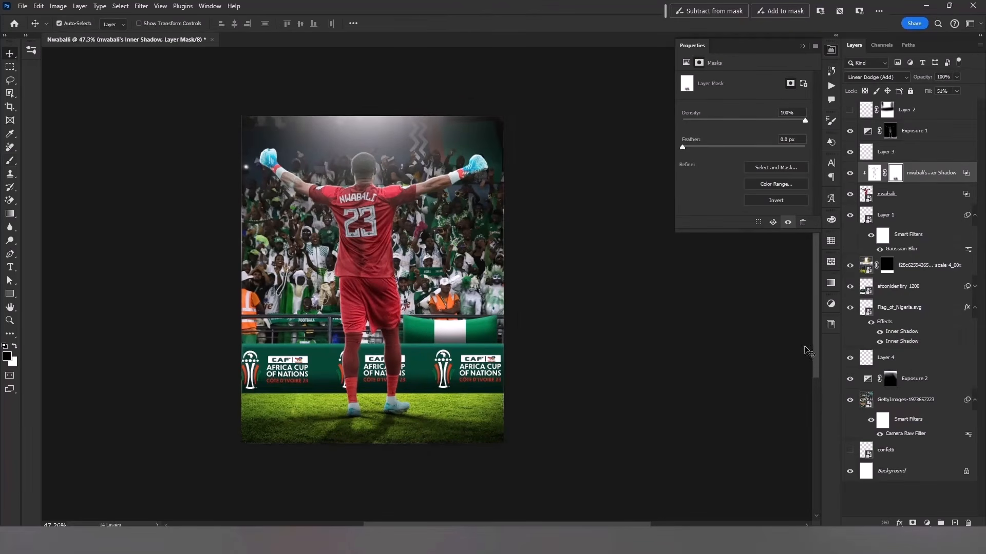
# Show the confetti layer above all others and enlarge it to about 1509 x 933 px, at about X -250, Y -519 px
pyautogui.moveTo(896, 194); pyautogui.dragTo(900, 197)
pyautogui.moveTo(893, 449); pyautogui.dragTo(862, 106)
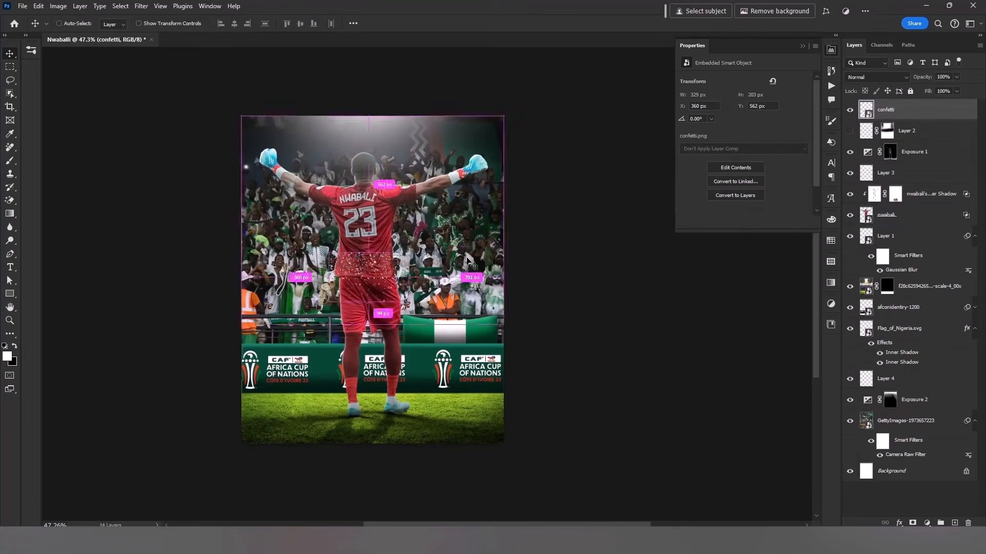
pyautogui.hotkey('ctrl', 't')
pyautogui.moveTo(503, 267); pyautogui.dragTo(504, 105)
pyautogui.moveTo(429, 156); pyautogui.dragTo(430, 236)
pyautogui.moveTo(431, 236); pyautogui.dragTo(438, 230)
pyautogui.press('Return')
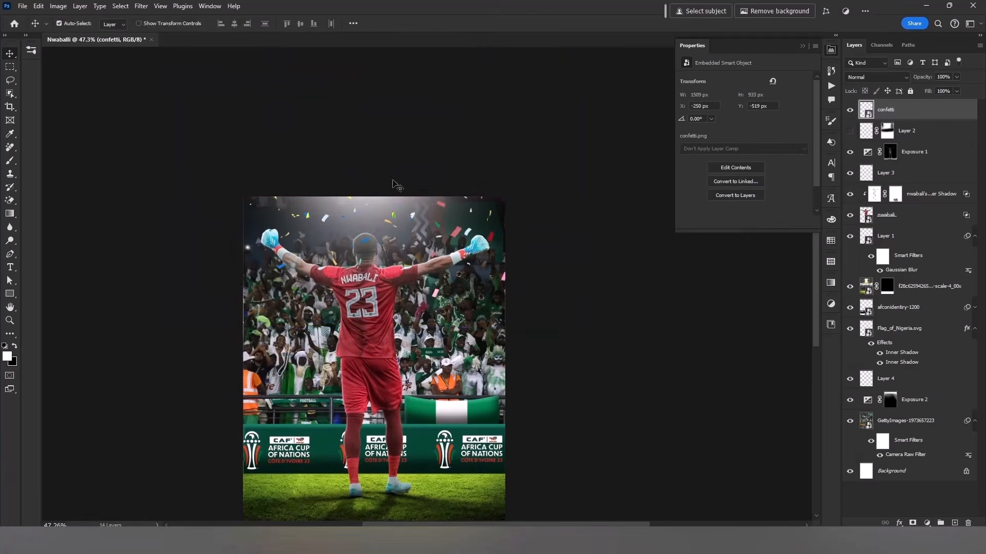
# Apply a Motion Blur to the confetti layer with an angle of 0° and a distance of 12 pixels
pyautogui.click(145, 12)
pyautogui.moveTo(220, 153)
pyautogui.click(297, 205)
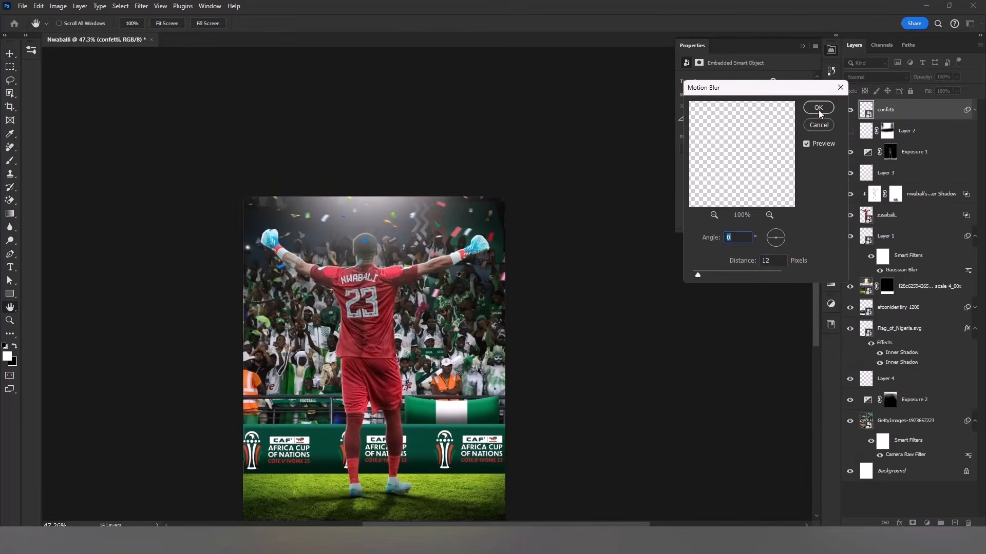
pyautogui.click(818, 108)
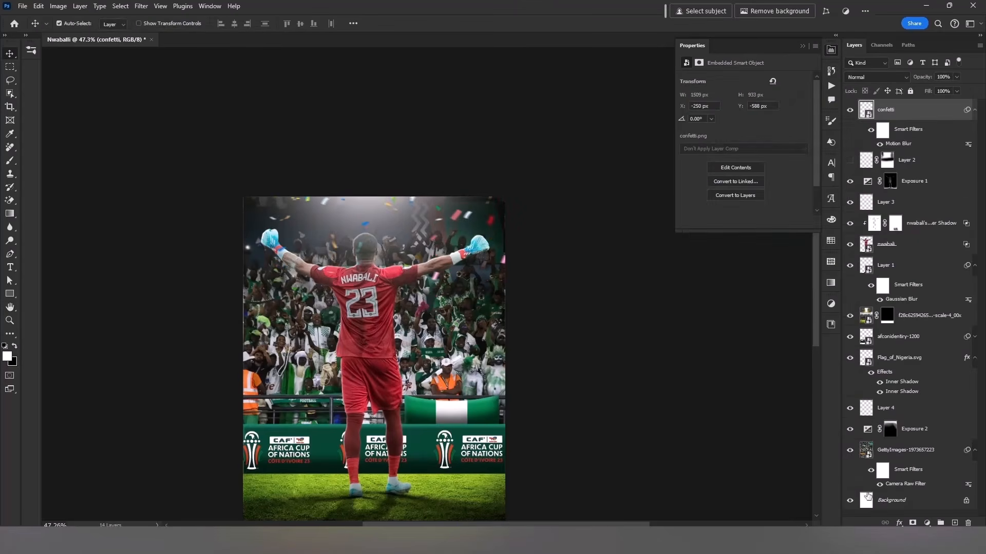
# Add a layer mask to the confetti and paint black with a soft 90 px brush at 100% flow to remove pieces covering the goalkeeper
pyautogui.click(910, 523)
pyautogui.press('b')
pyautogui.scroll(1, 357, 269)
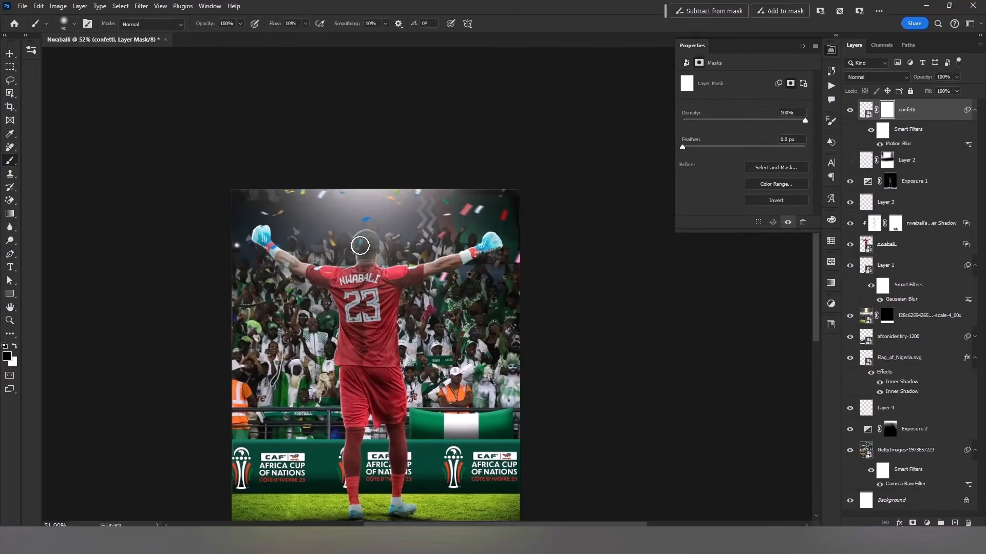
pyautogui.hotkey('shift', '0')
pyautogui.click(154, 24)
pyautogui.click(149, 26)
pyautogui.press('v')
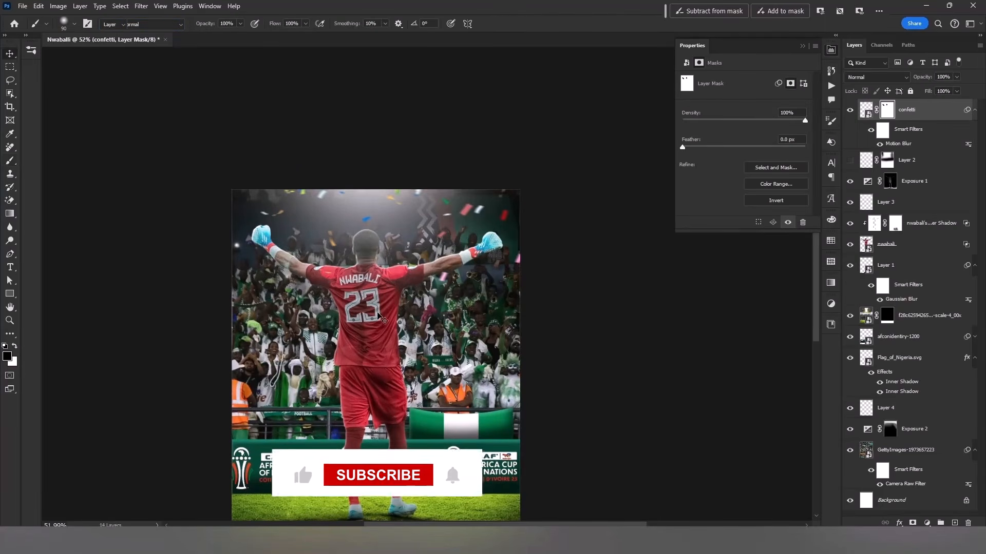
pyautogui.scroll(-3, 380, 303)
pyautogui.scroll(-1, 396, 324)
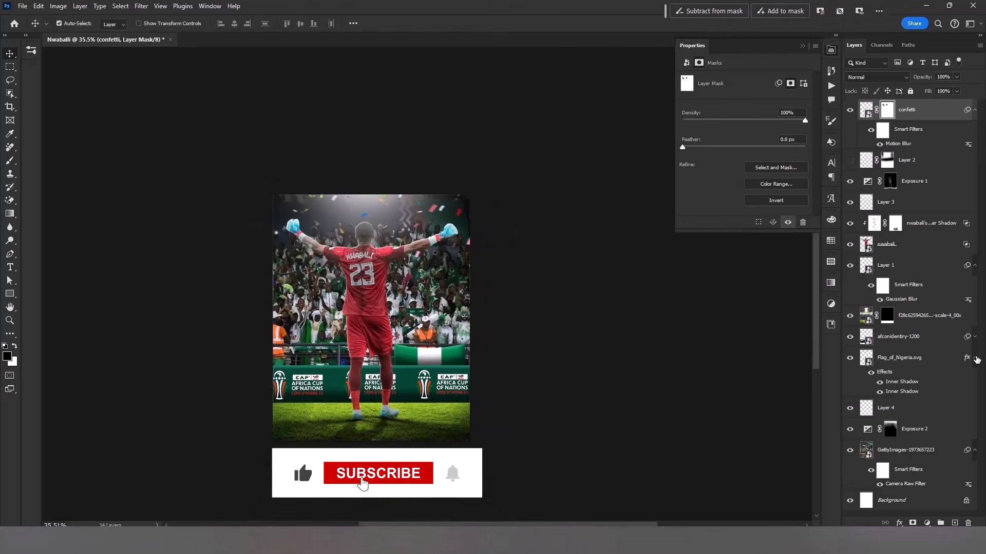
# Convert the masked grass layer to a smart object and collapse the effect and filter lists of the flag and crowd layers
pyautogui.click(975, 358)
pyautogui.click(919, 316)
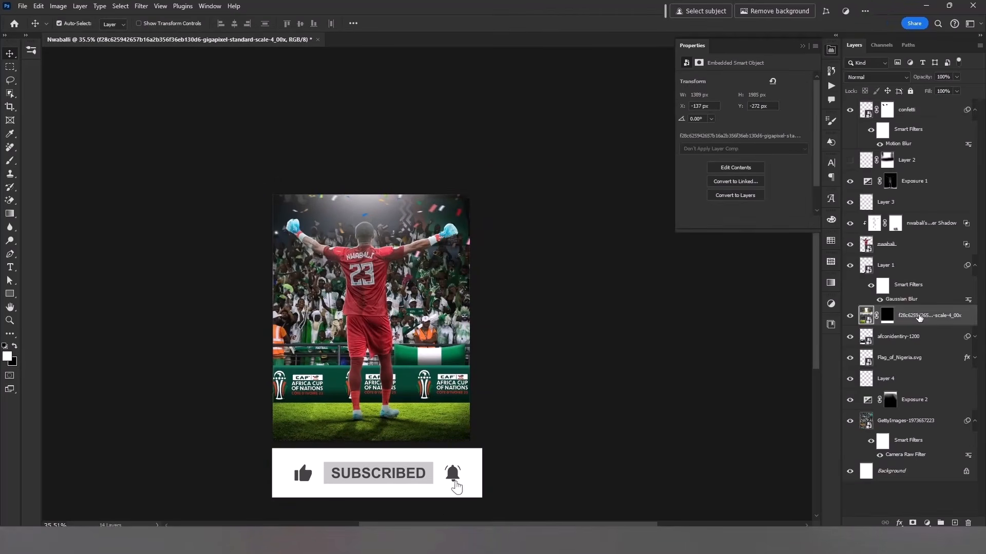
pyautogui.click(898, 337)
pyautogui.click(850, 338)
pyautogui.click(850, 338)
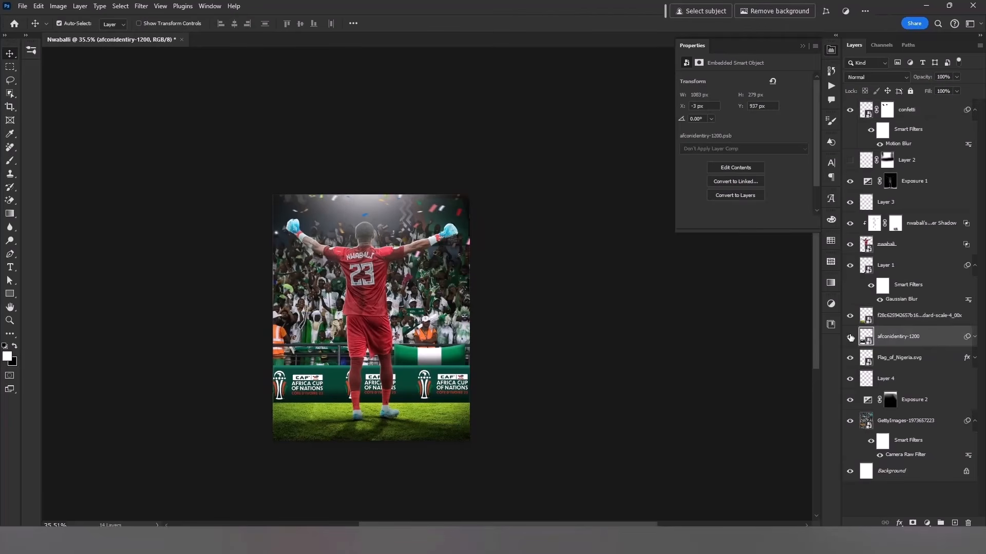
pyautogui.click(975, 422)
# Paint white on the Exposure 2 mask with a soft 500 px brush at 20% flow to adjust the darkening over the crowd
pyautogui.click(890, 399)
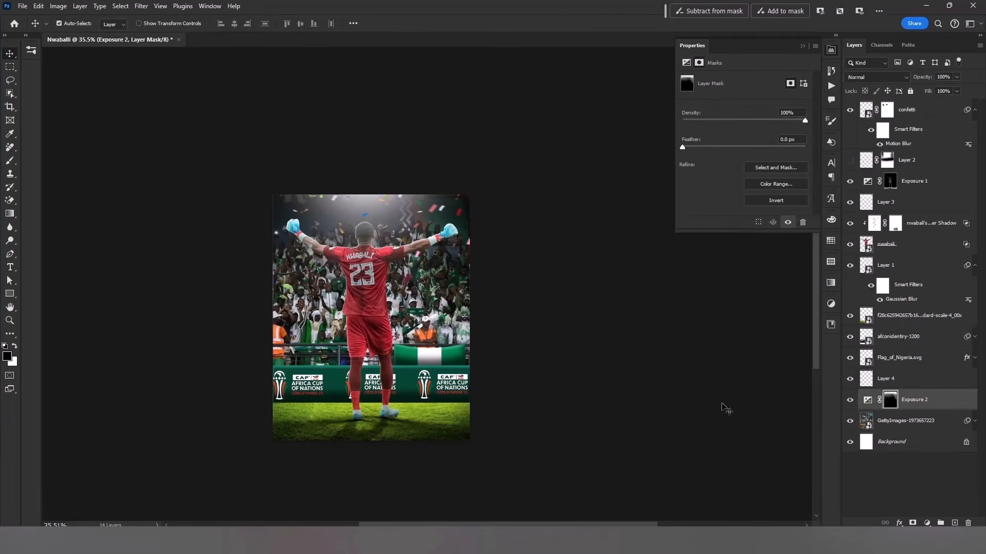
pyautogui.press('b')
pyautogui.press(']')
pyautogui.press(']')
pyautogui.press(']')
pyautogui.press(']')
pyautogui.press('x')
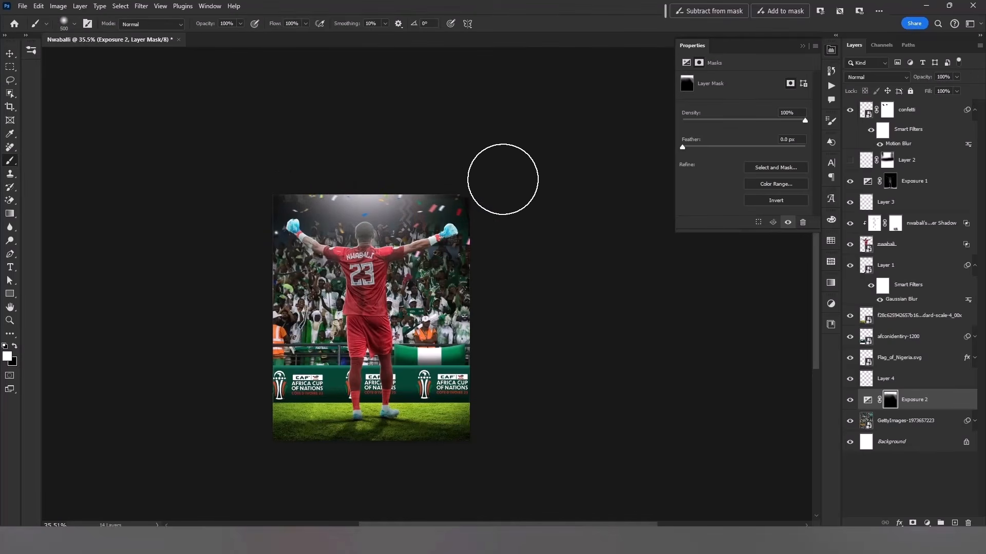
pyautogui.press('v')
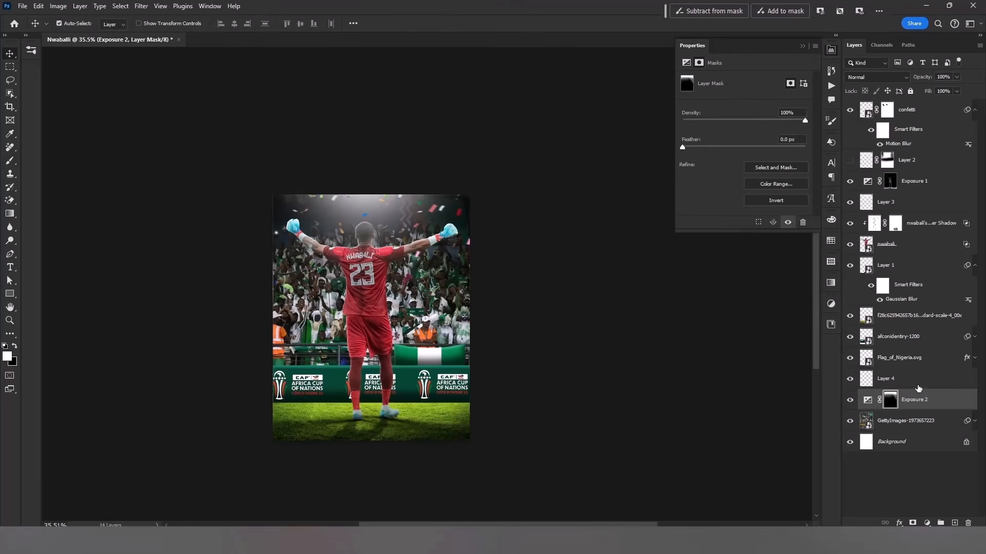
# Group all layers from the afconidentiry-1200 logo boards down to the GettyImages crowd photo
pyautogui.click(897, 362)
pyautogui.click(900, 340)
pyautogui.keyDown('shift'); pyautogui.click(918, 419); pyautogui.keyUp('shift')
pyautogui.rightClick(916, 419)
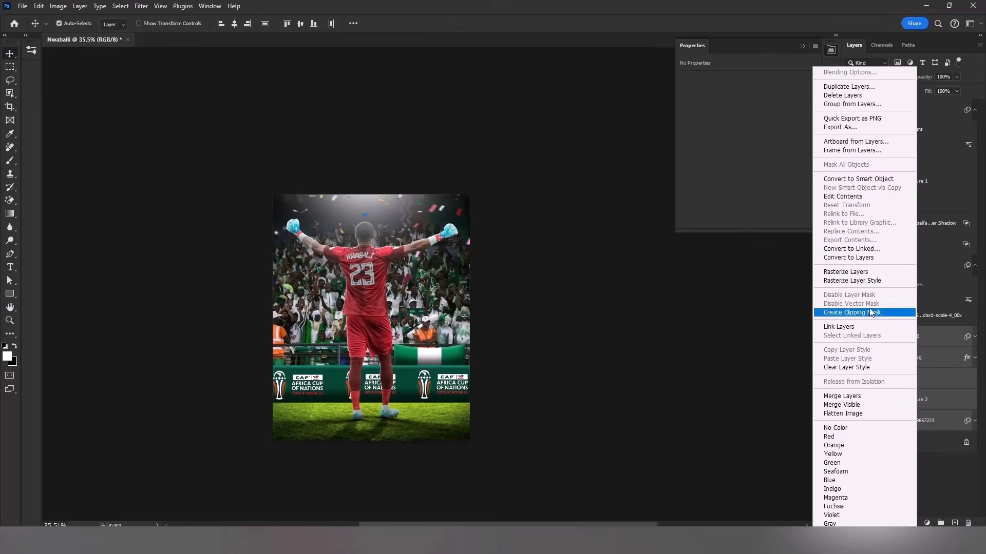
pyautogui.click(852, 103)
pyautogui.click(582, 168)
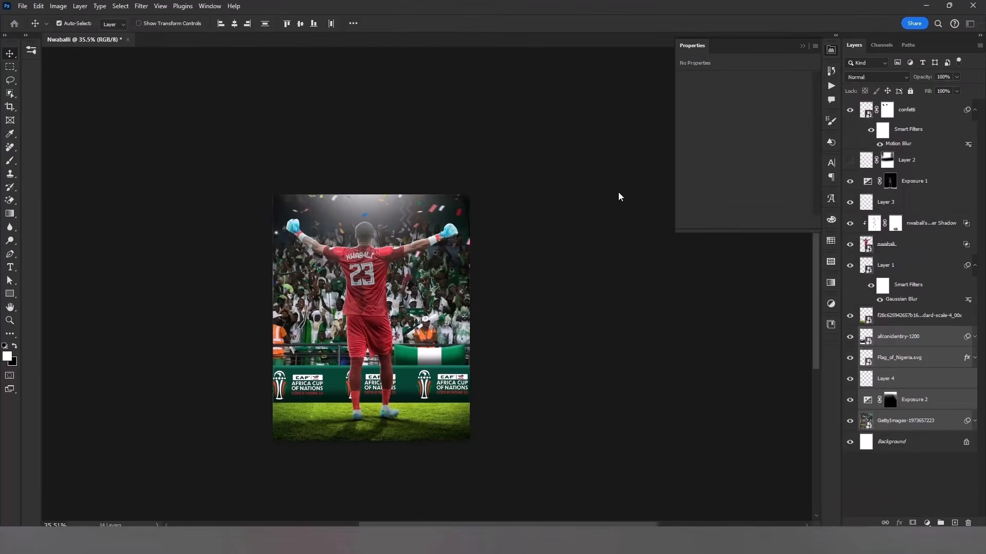
# Duplicate the background group, convert the copy to a smart object and hide the original group
pyautogui.hotkey('ctrl', 'j')
pyautogui.rightClick(886, 336)
pyautogui.click(824, 211)
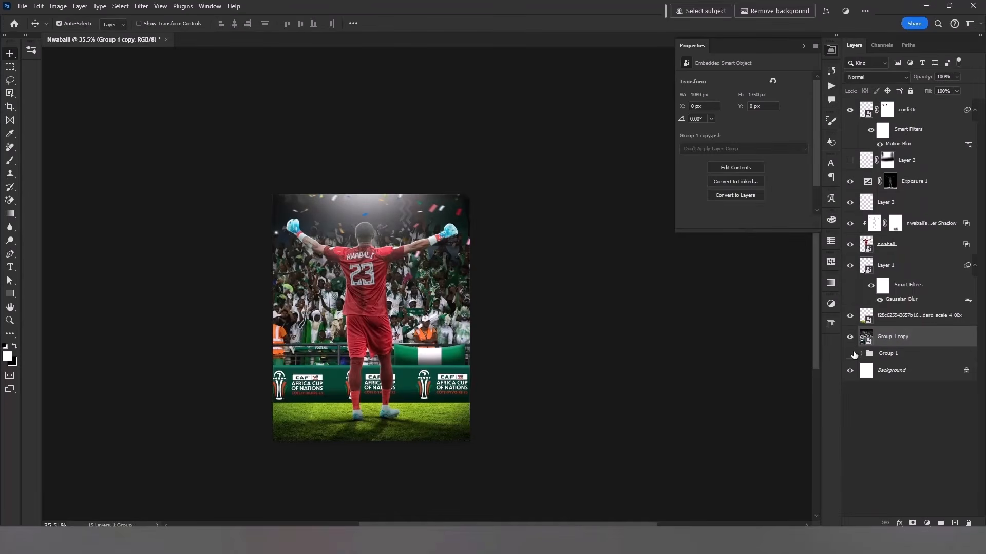
# Apply a Radial Blur to the Group 1 copy with amount 8, Zoom method and Best quality
pyautogui.click(141, 6)
pyautogui.moveTo(241, 148)
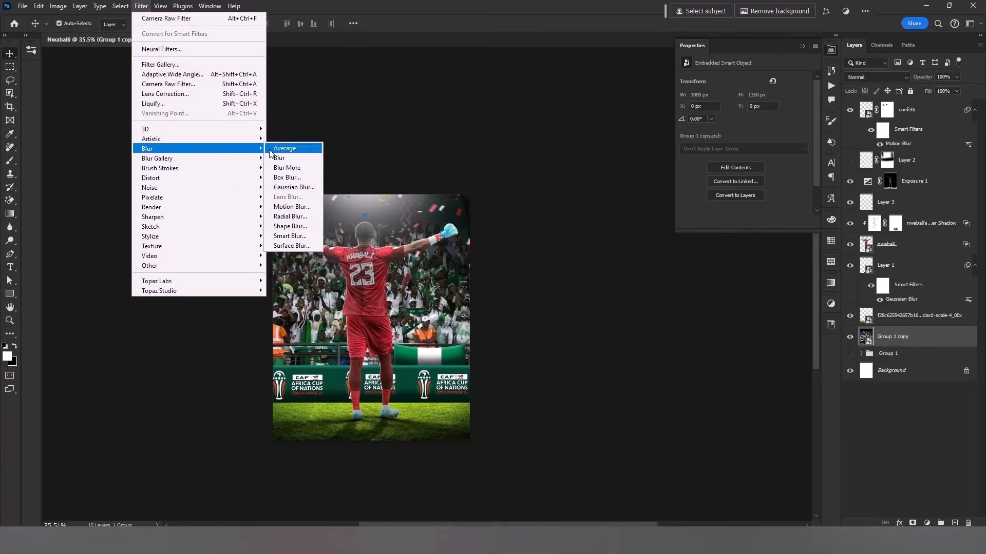
pyautogui.click(291, 218)
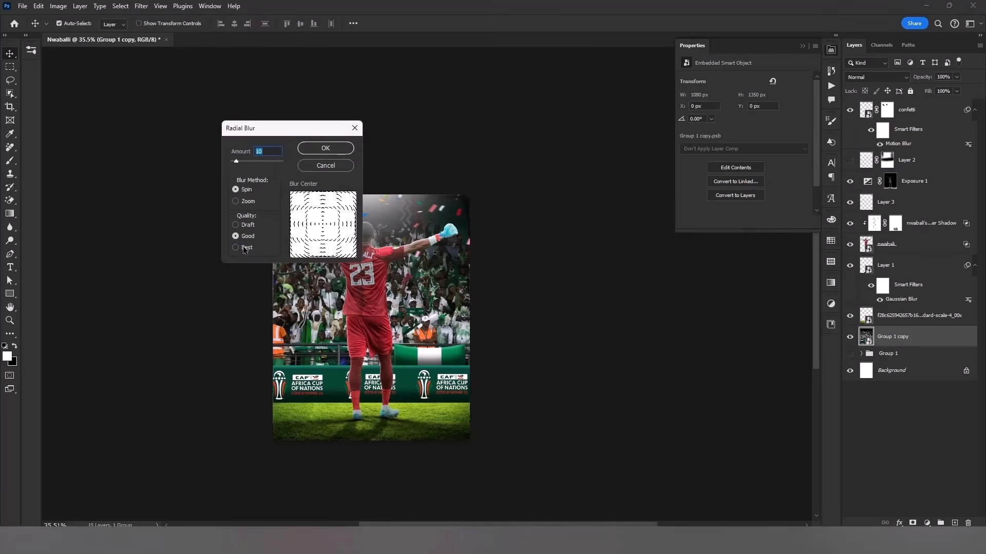
pyautogui.write('8')
pyautogui.click(321, 148)
pyautogui.doubleClick(888, 371)
pyautogui.click(313, 149)
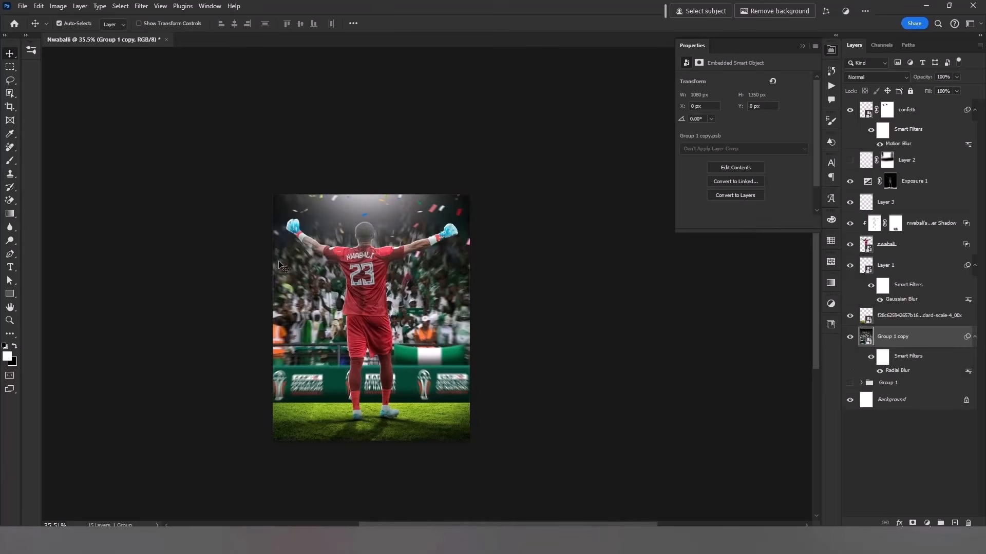
# Remove the blur from the logo boards by painting black on the Radial Blur filter mask with a soft 125 px brush at 20% opacity
pyautogui.click(887, 355)
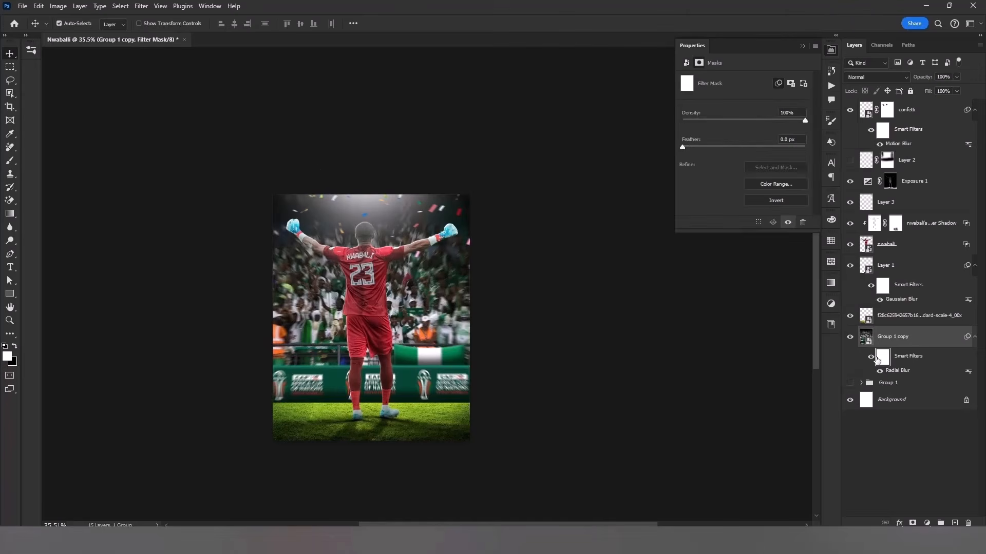
pyautogui.press('b')
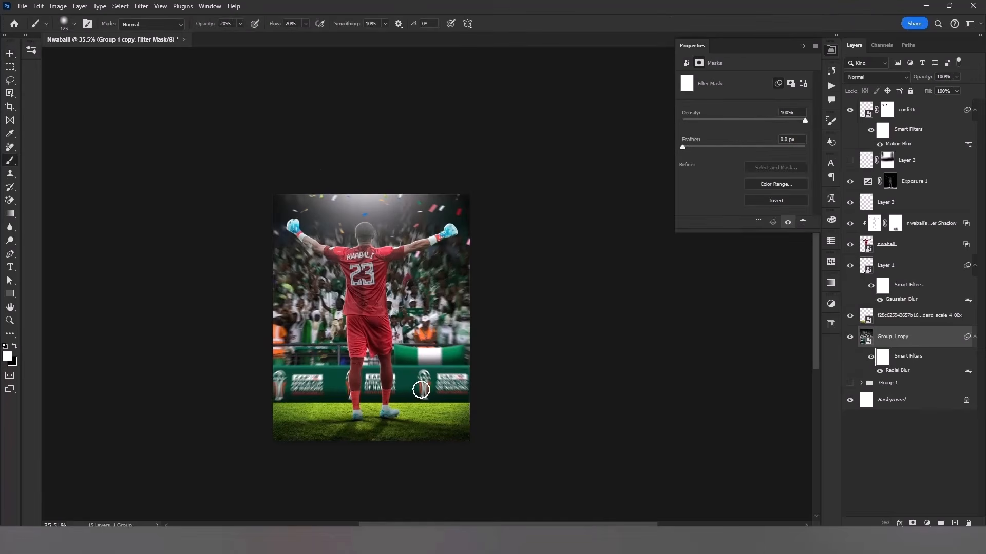
pyautogui.scroll(2, 420, 391)
pyautogui.press('x')
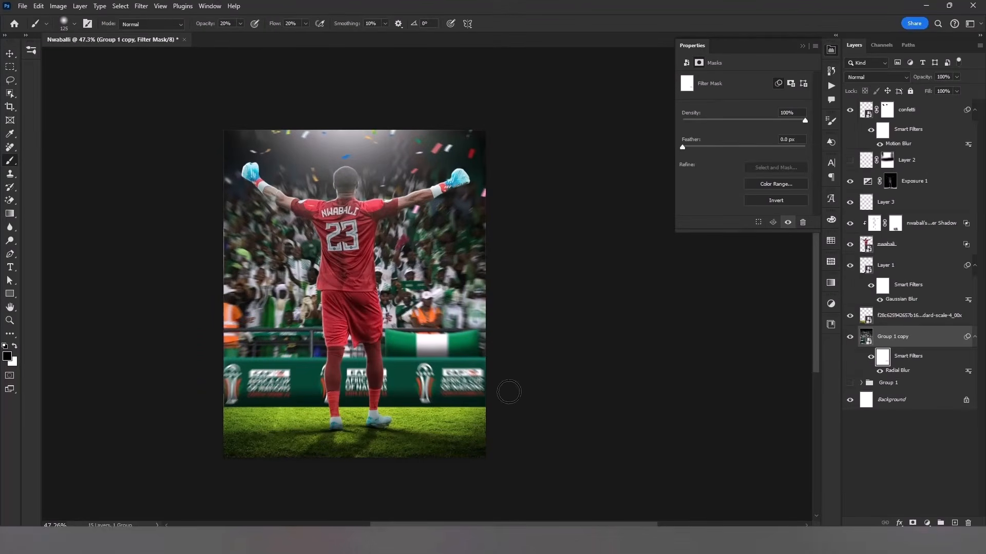
pyautogui.moveTo(366, 371)
pyautogui.mouseDown()
pyautogui.moveTo(265, 383)
pyautogui.moveTo(332, 389)
pyautogui.moveTo(267, 376)
pyautogui.moveTo(305, 389)
pyautogui.moveTo(237, 381)
pyautogui.moveTo(494, 381)
pyautogui.mouseUp()
pyautogui.press('v')
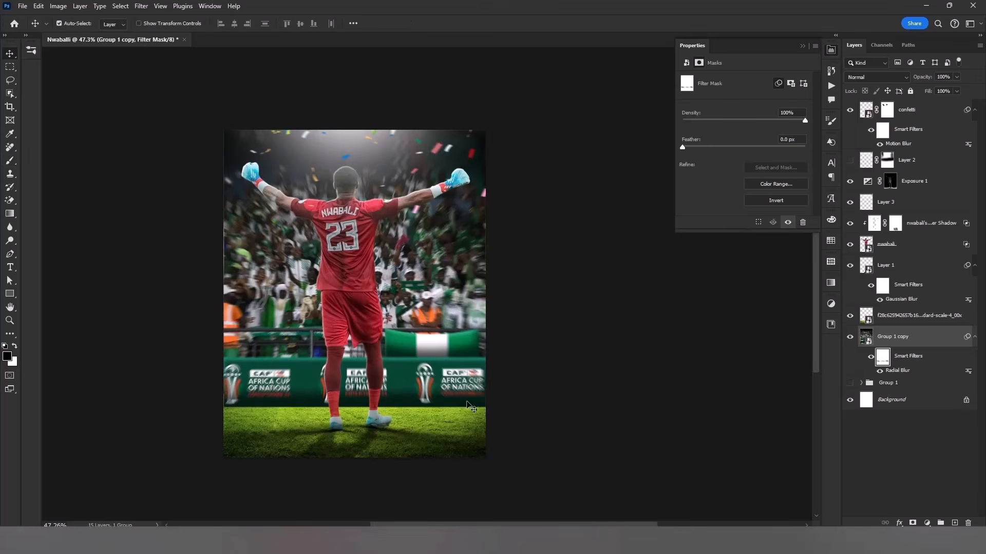
# Apply a Radial Blur to the grass layer with amount 5, Zoom method and Best quality
pyautogui.click(911, 316)
pyautogui.click(139, 6)
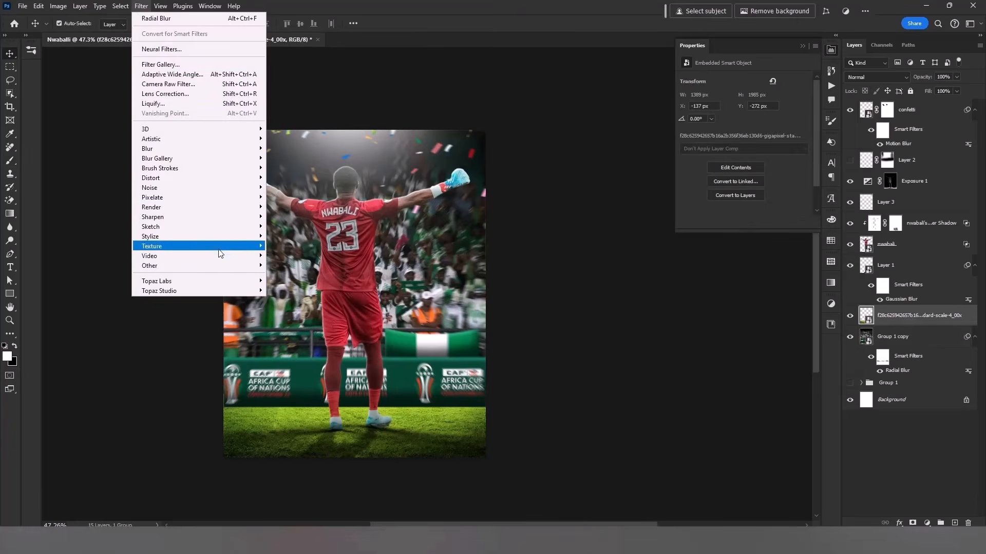
pyautogui.moveTo(237, 152)
pyautogui.click(296, 217)
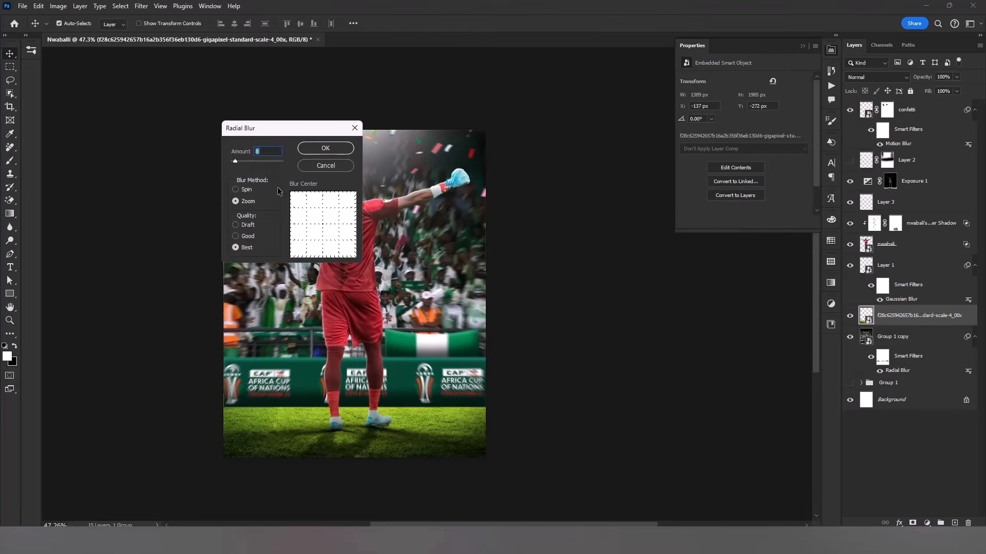
pyautogui.write('5')
pyautogui.click(316, 149)
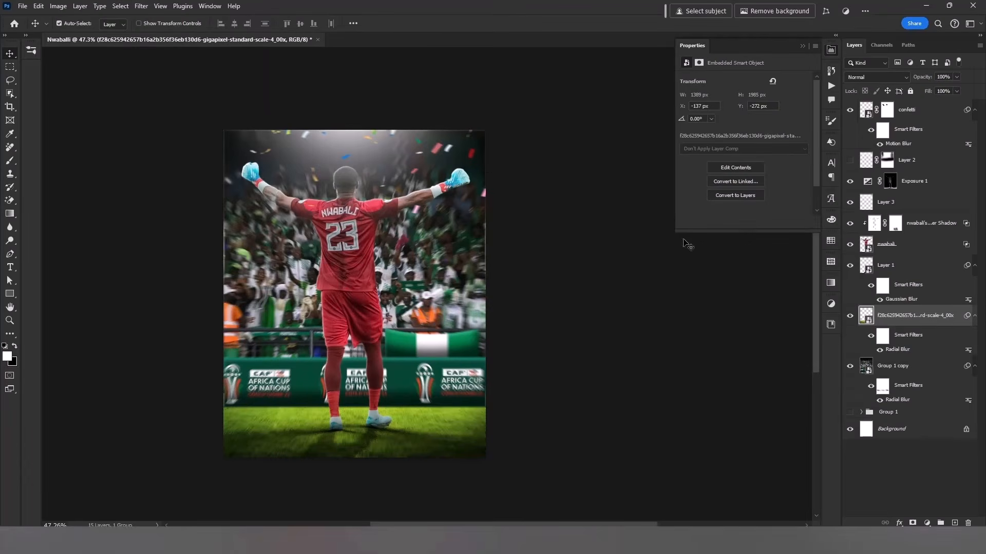
# Refine the grass blur around the goalkeeper's boots by painting black and white on its filter mask with a soft 200 px brush at 50% opacity
pyautogui.click(883, 337)
pyautogui.press('b')
pyautogui.press('x')
pyautogui.press(']')
pyautogui.press(']')
pyautogui.press('5')
pyautogui.moveTo(328, 425); pyautogui.dragTo(359, 426)
pyautogui.moveTo(441, 428)
pyautogui.mouseDown()
pyautogui.moveTo(427, 414)
pyautogui.moveTo(304, 430)
pyautogui.moveTo(364, 432)
pyautogui.moveTo(396, 419)
pyautogui.moveTo(266, 436)
pyautogui.moveTo(427, 456)
pyautogui.moveTo(422, 438)
pyautogui.moveTo(338, 438)
pyautogui.moveTo(420, 425)
pyautogui.moveTo(395, 429)
pyautogui.mouseUp()
pyautogui.press('x')
pyautogui.moveTo(317, 412); pyautogui.dragTo(352, 426)
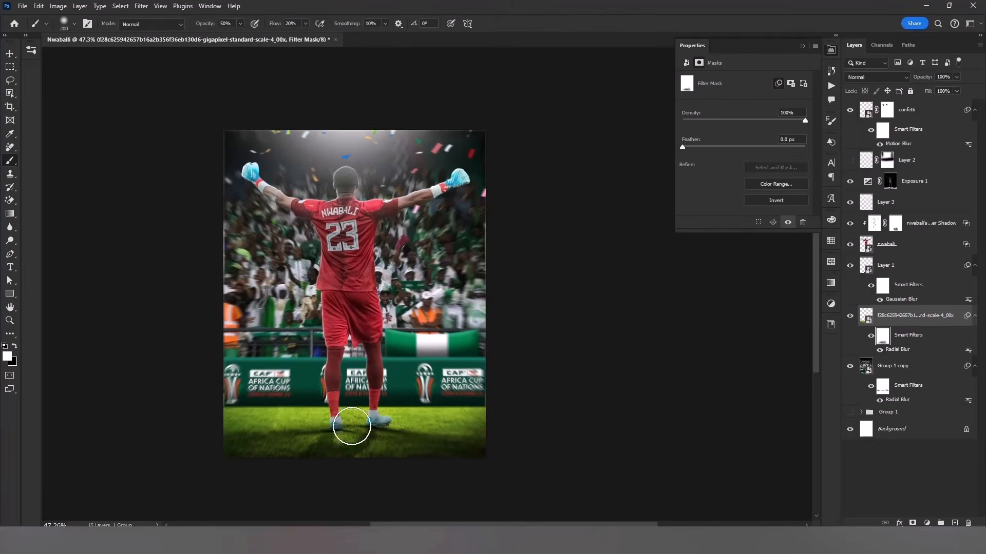
pyautogui.scroll(-3, 352, 426)
pyautogui.press('v')
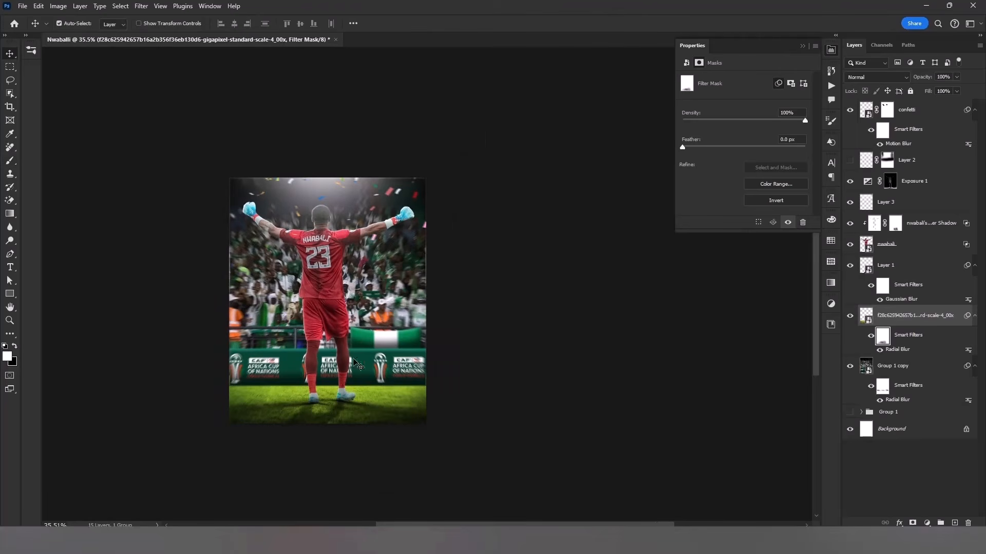
# Delete the hidden Layer 2 below the confetti
pyautogui.click(907, 168)
pyautogui.press('Delete')
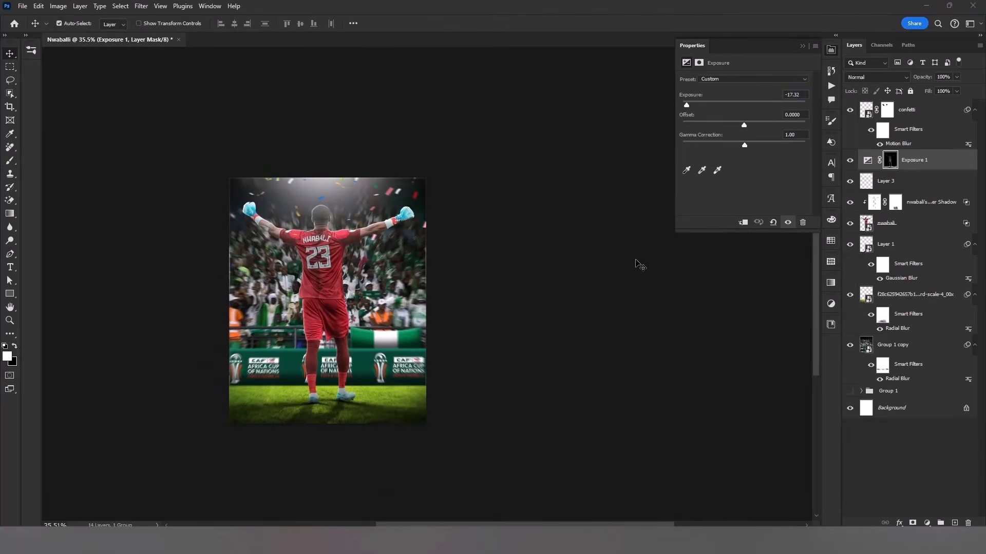
pyautogui.click(638, 263)
# Add a Color Lookup adjustment above the confetti using the 3Strip.look 3DLUT file and reduce its fill
pyautogui.click(915, 117)
pyautogui.click(927, 522)
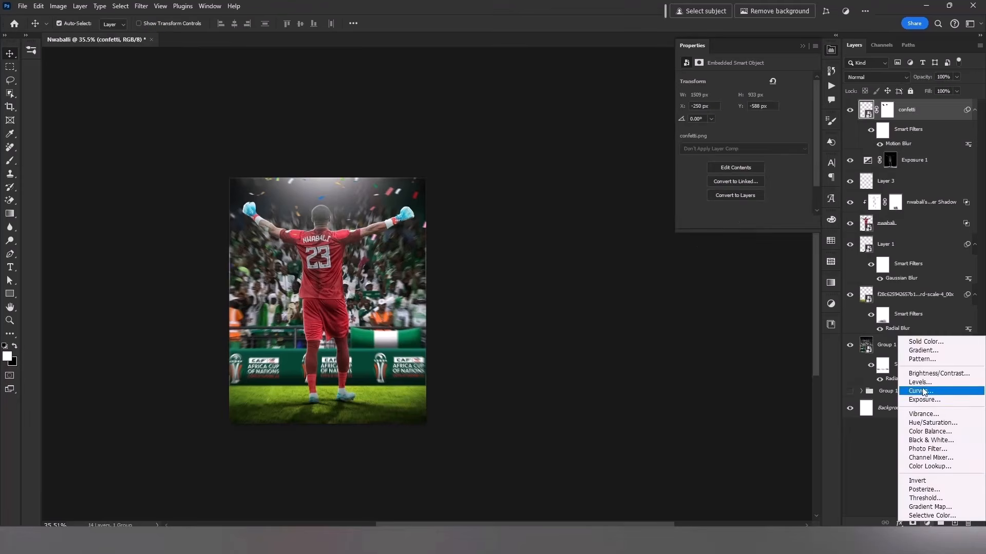
pyautogui.click(924, 469)
pyautogui.click(764, 80)
pyautogui.click(752, 122)
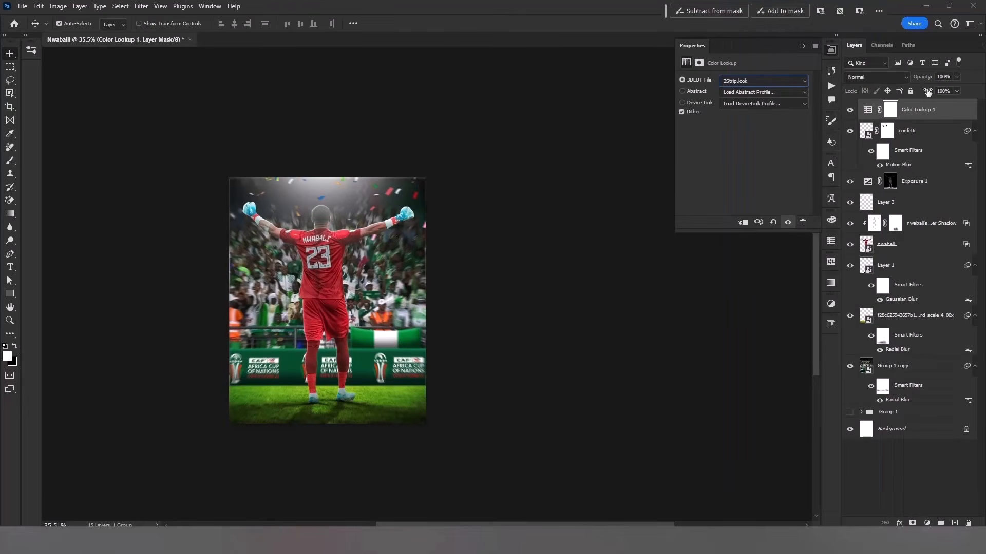
pyautogui.moveTo(929, 88); pyautogui.dragTo(917, 92)
# Stamp all visible layers into a new smart object at the top of the stack and open it in the Camera Raw Filter
pyautogui.hotkey('ctrl', 'shift', 'alt', 'e')
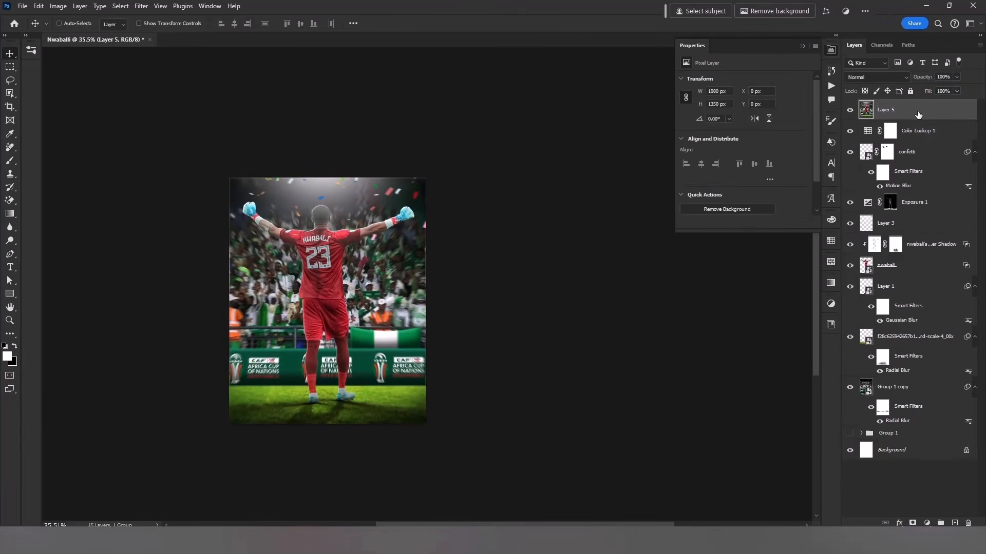
pyautogui.hotkey('ctrl', 'alt', 's')
pyautogui.click(143, 8)
pyautogui.click(188, 85)
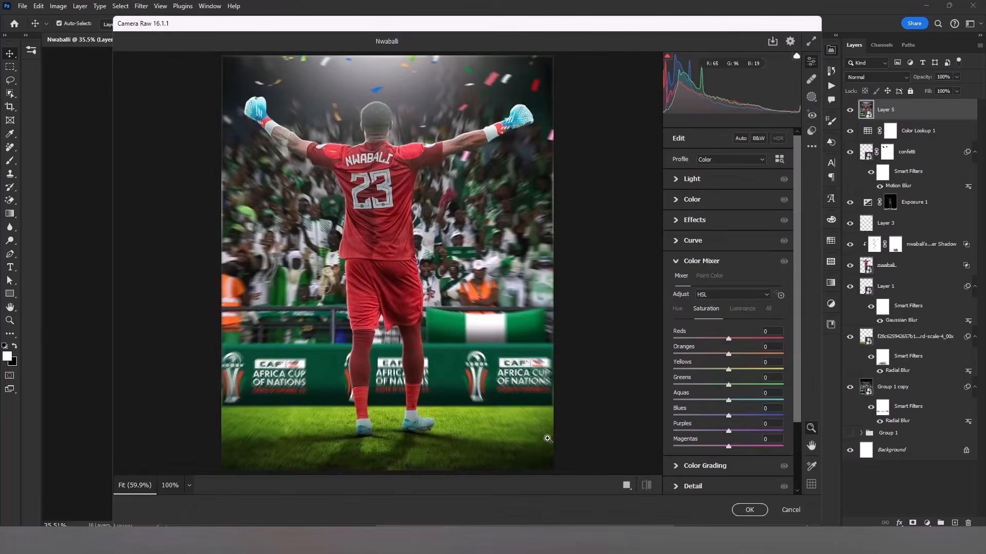
# Show the before and after views side by side and choose the Artistic 04 profile
pyautogui.click(597, 485)
pyautogui.click(779, 159)
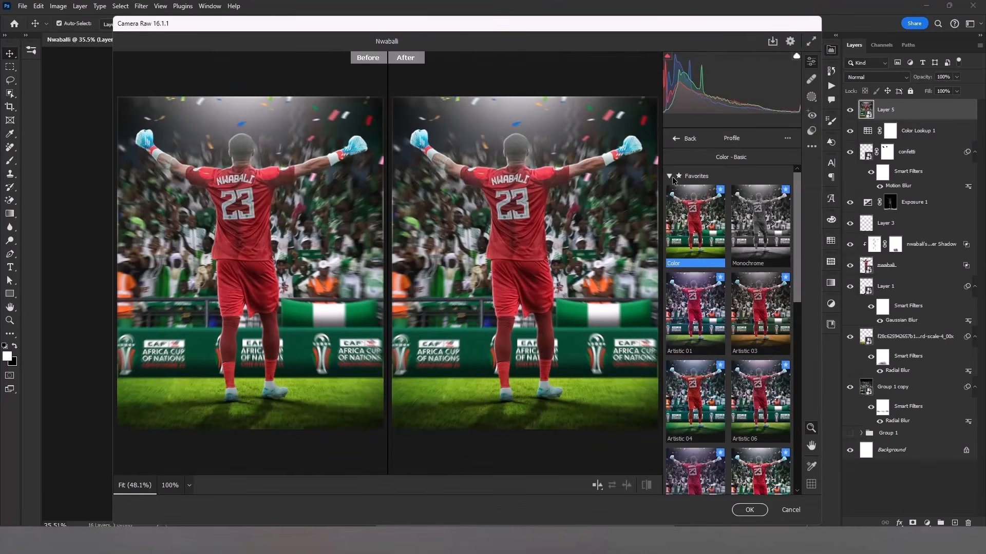
pyautogui.click(702, 390)
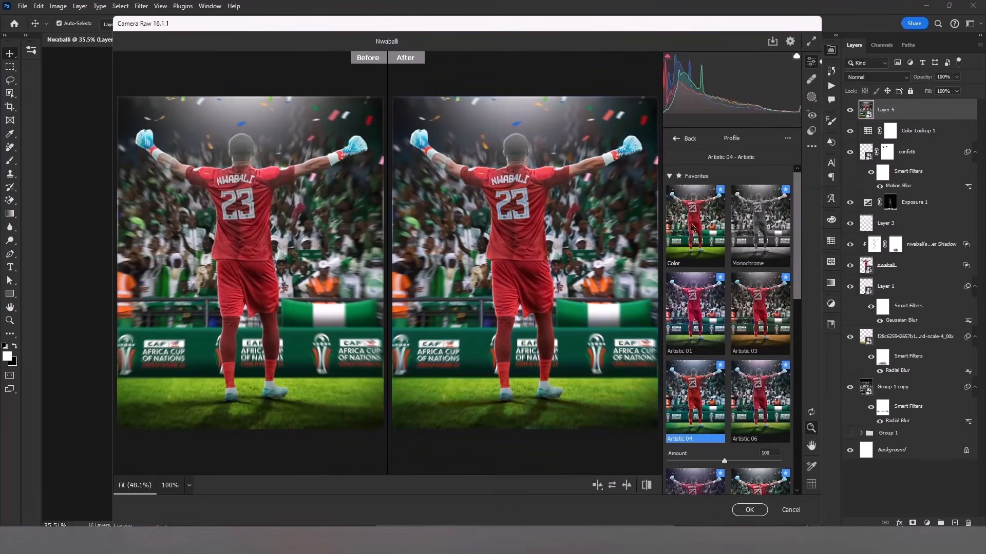
pyautogui.click(677, 138)
# Set Vignette to -12, Sharpening to 10 and Color Noise Reduction to 100, and apply the Camera Raw Filter
pyautogui.click(676, 285)
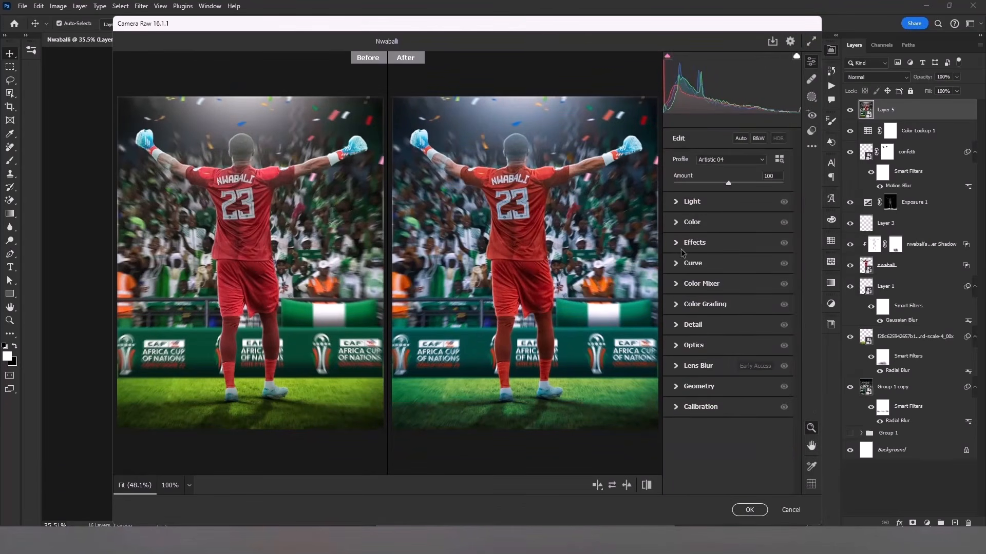
pyautogui.click(682, 243)
pyautogui.moveTo(690, 308); pyautogui.dragTo(685, 307)
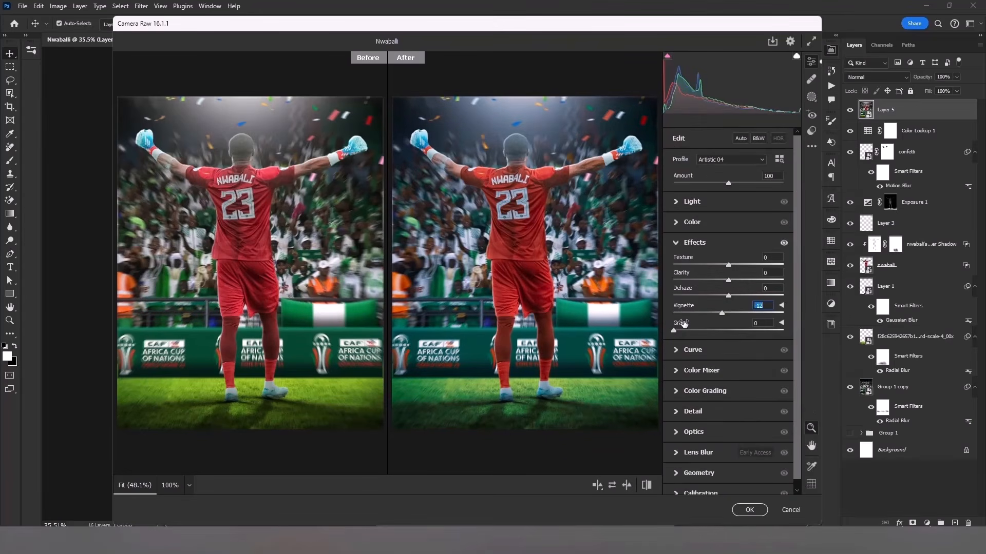
pyautogui.click(684, 413)
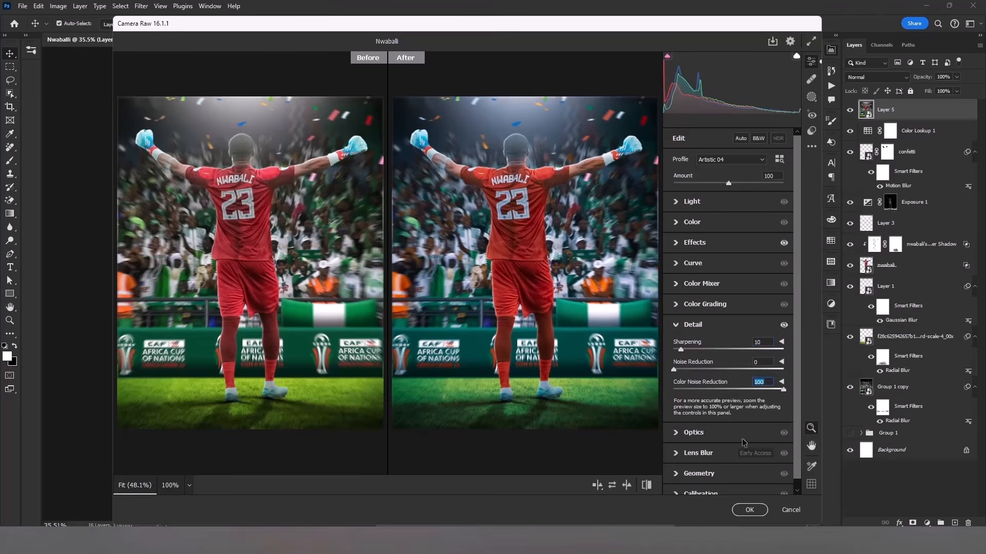
pyautogui.click(749, 509)
pyautogui.doubleClick(10, 307)
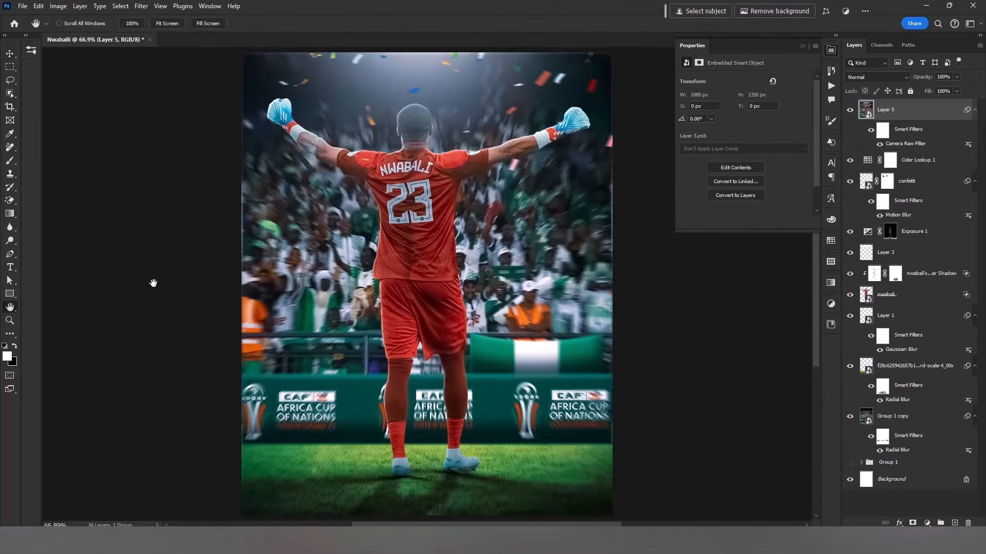
pyautogui.scroll(-1, 342, 251)
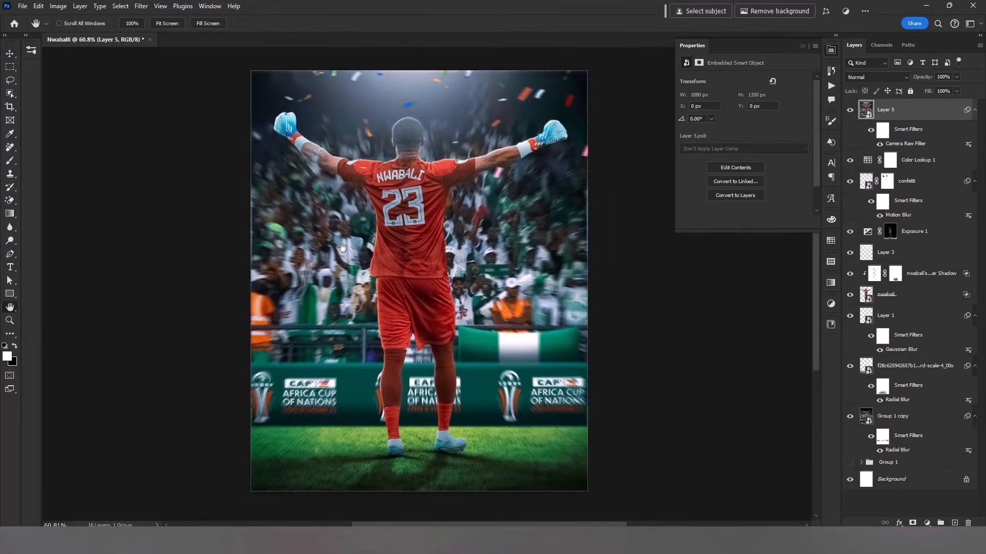